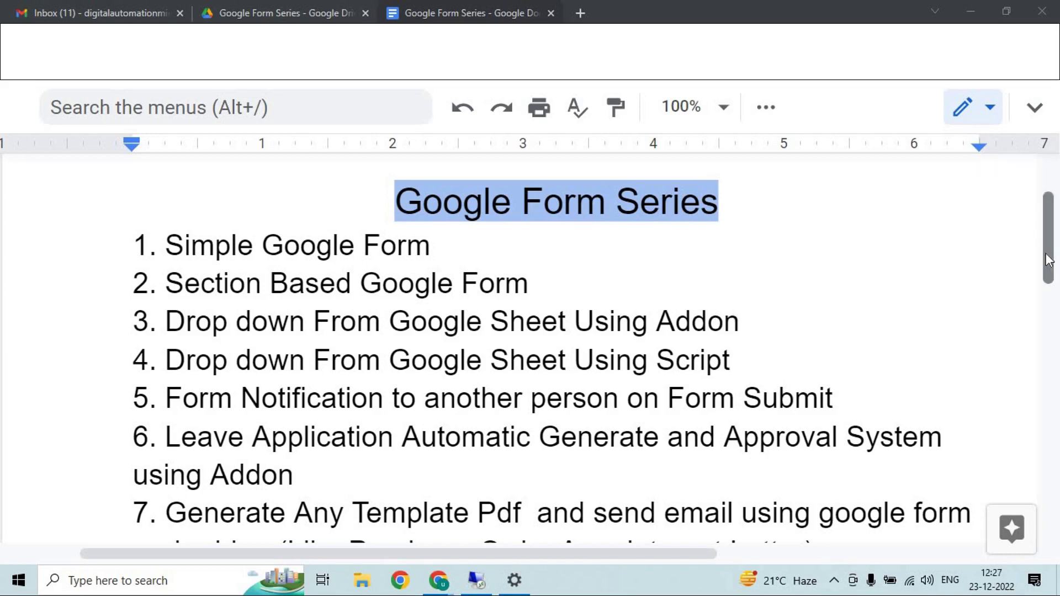
Type 'HTML FORM' on a new line after 'Mobile App For Your Business' in Google Form Series
scroll(636, 349, "down", 1)
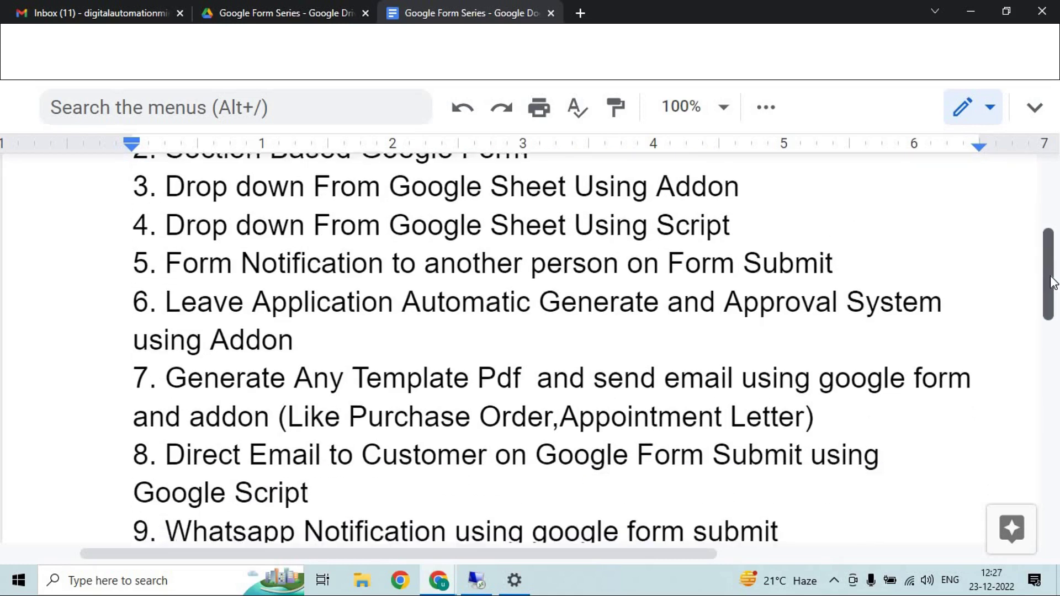
left_click_drag(1049, 263, 1048, 293)
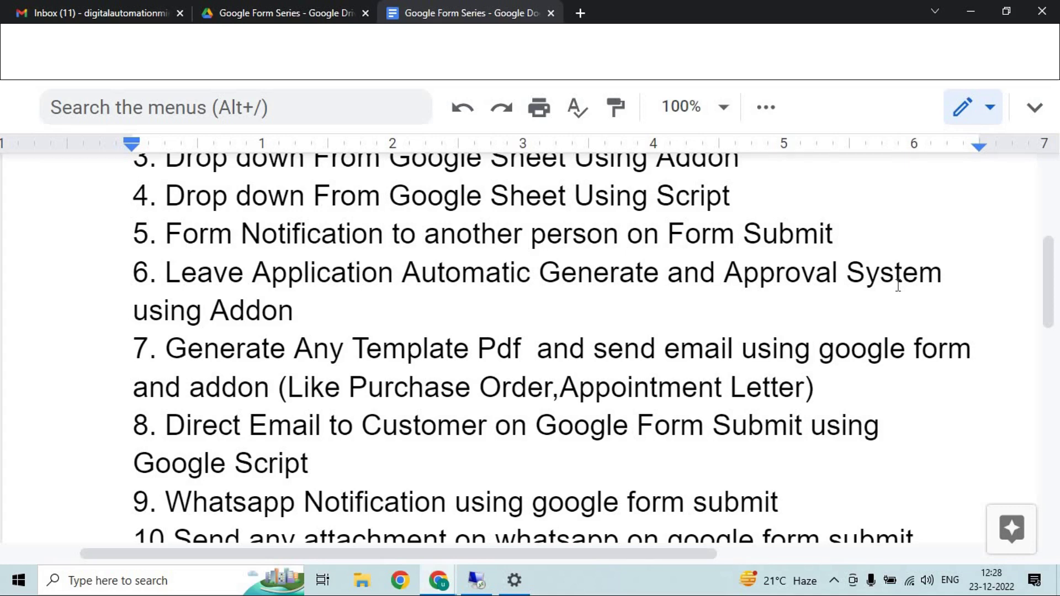
scroll(1054, 321, "down", 1)
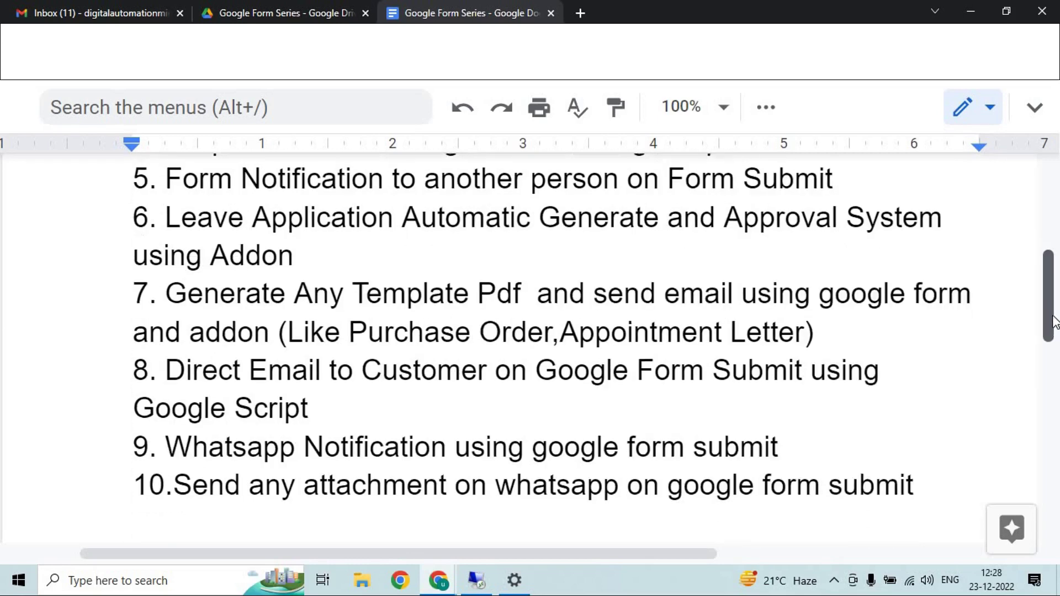
scroll(1054, 320, "down", 1)
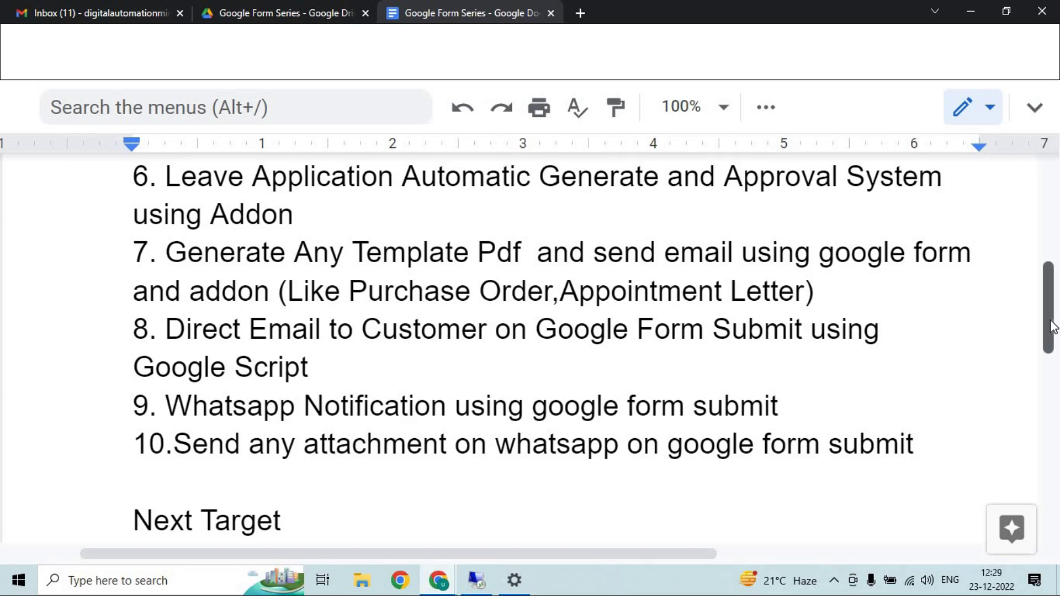
scroll(1054, 326, "down", 1)
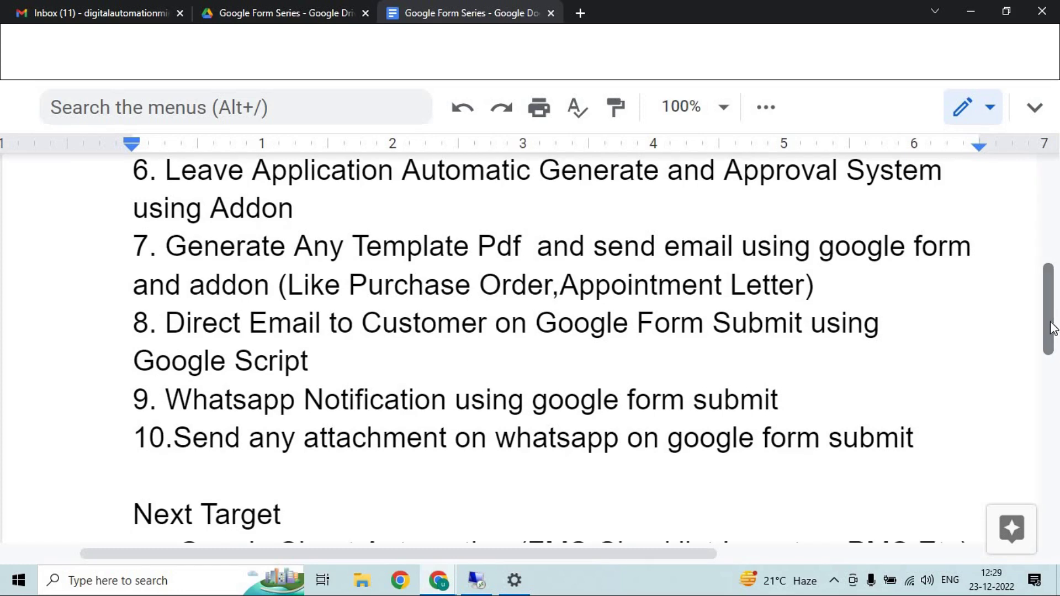
scroll(1053, 328, "down", 3)
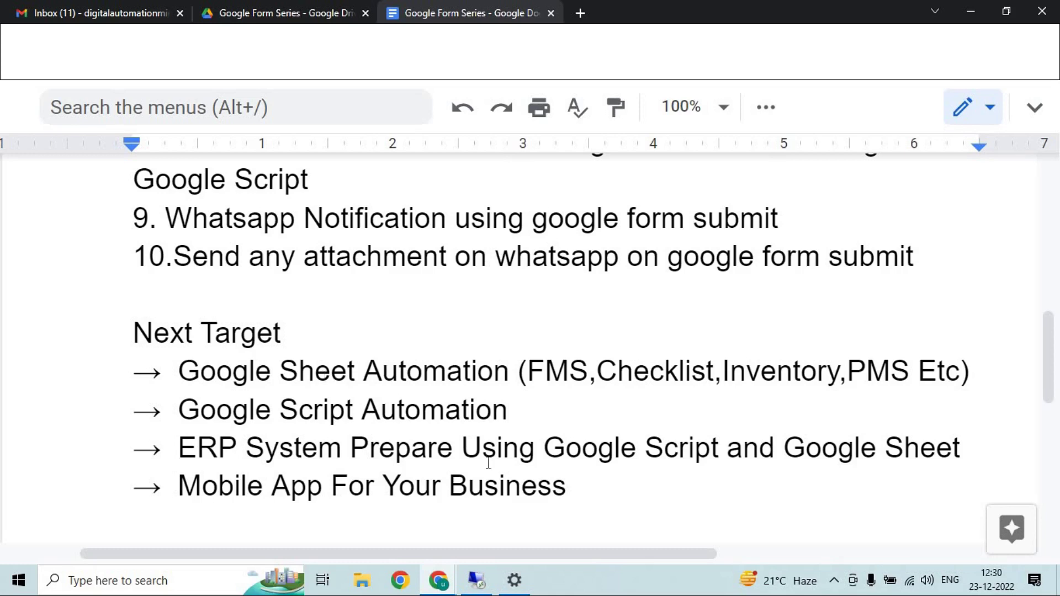
left_click(581, 490)
key("Return")
type("HT")
type("ML G")
key("BackSpace")
type("F")
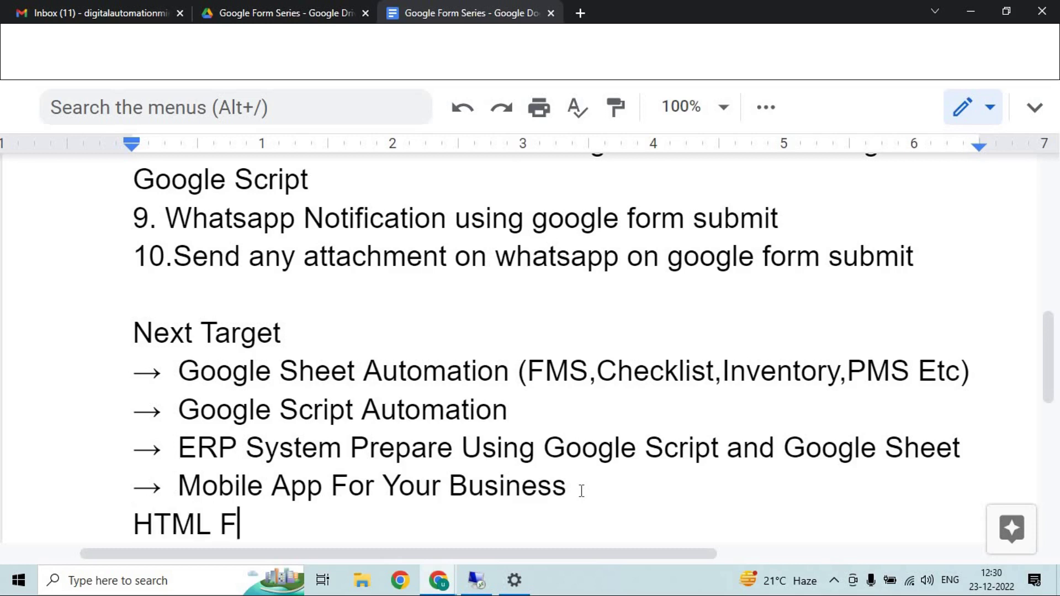
type("ORM")
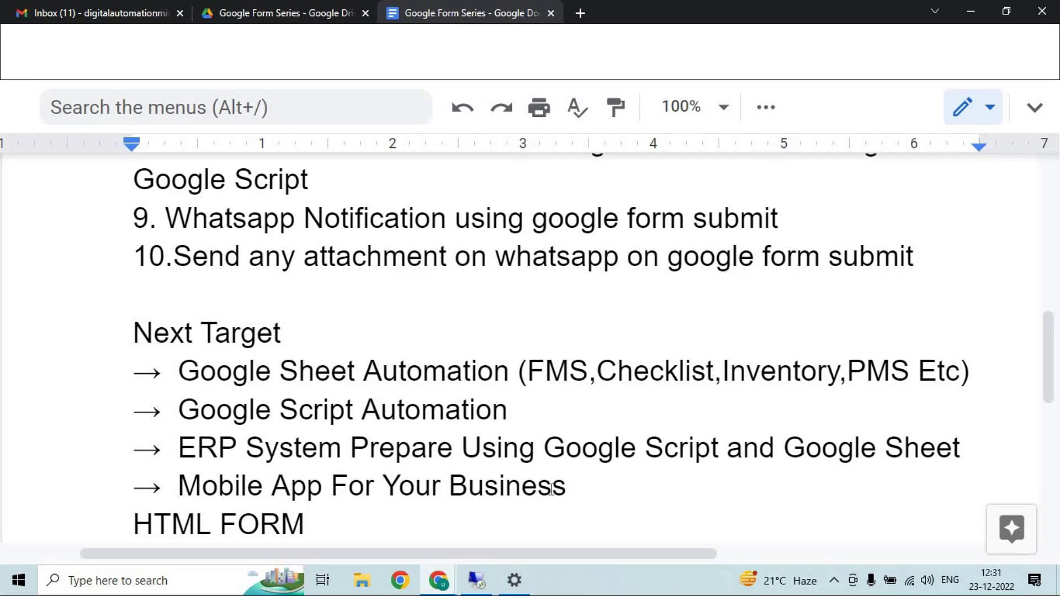
left_click_drag(1051, 377, 1051, 224)
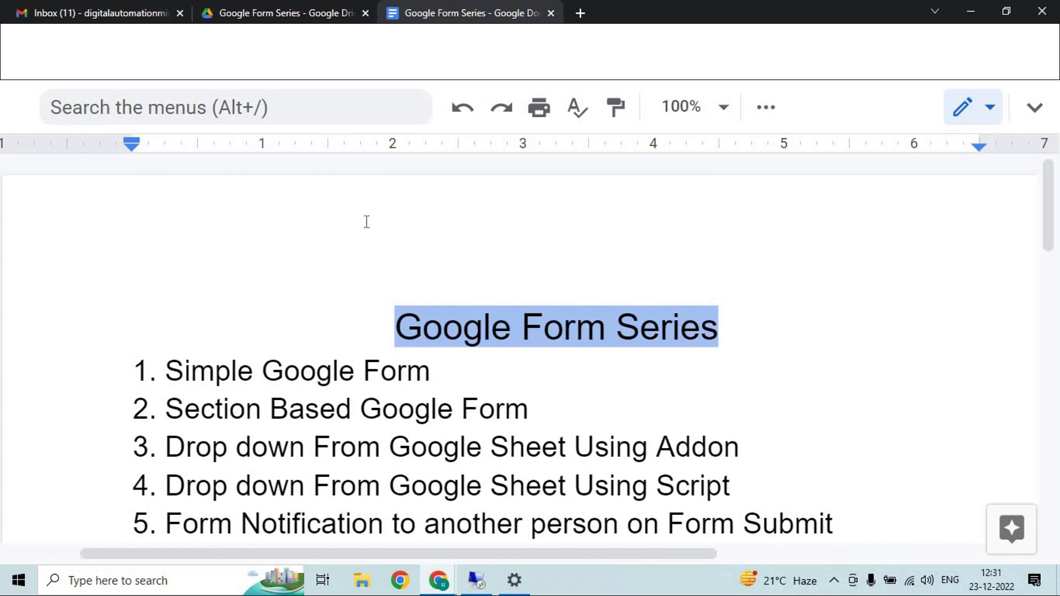
In Drive, open My Drive > Youtube Channel > Google Form Series and create a blank Google Form there
left_click(295, 17)
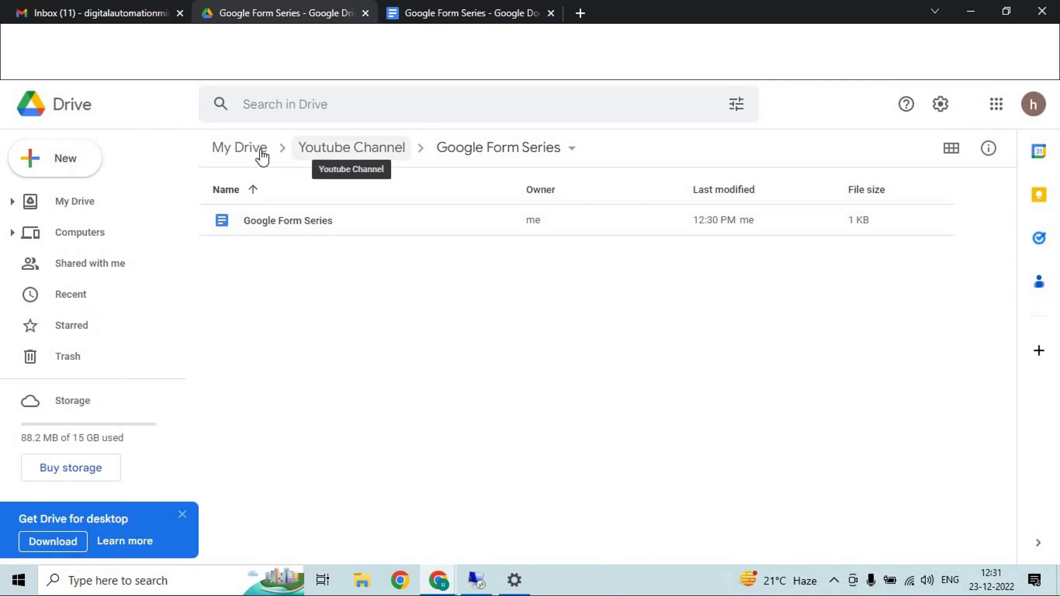
left_click(241, 152)
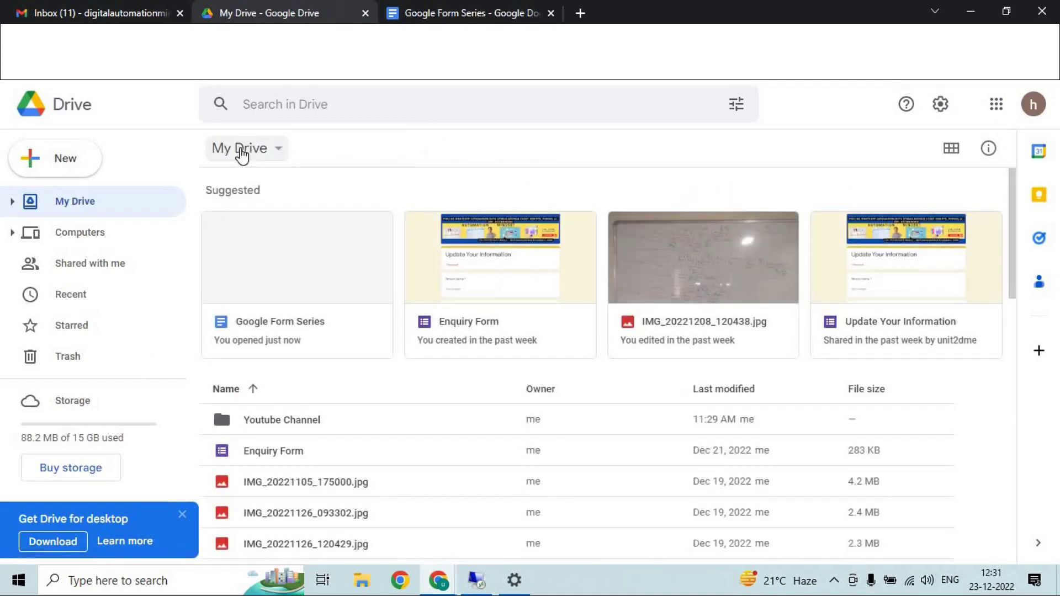
double_click(289, 420)
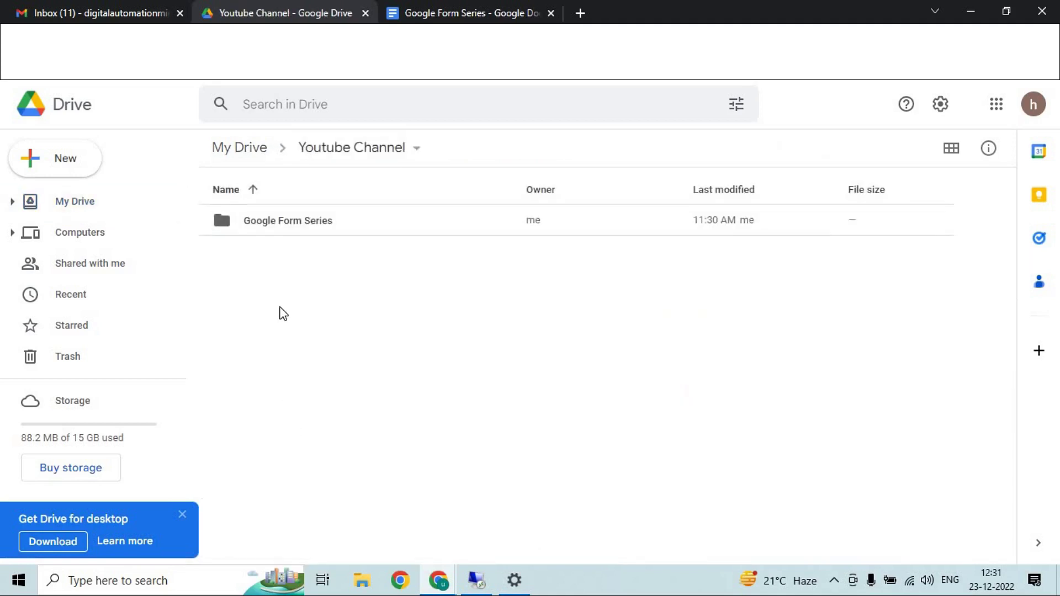
double_click(284, 230)
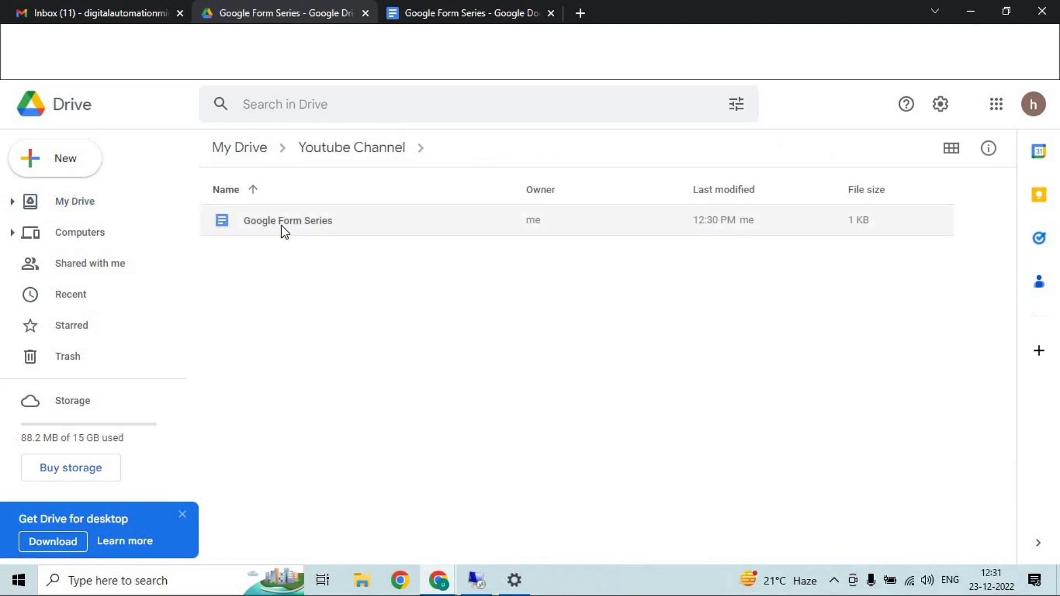
left_click(78, 166)
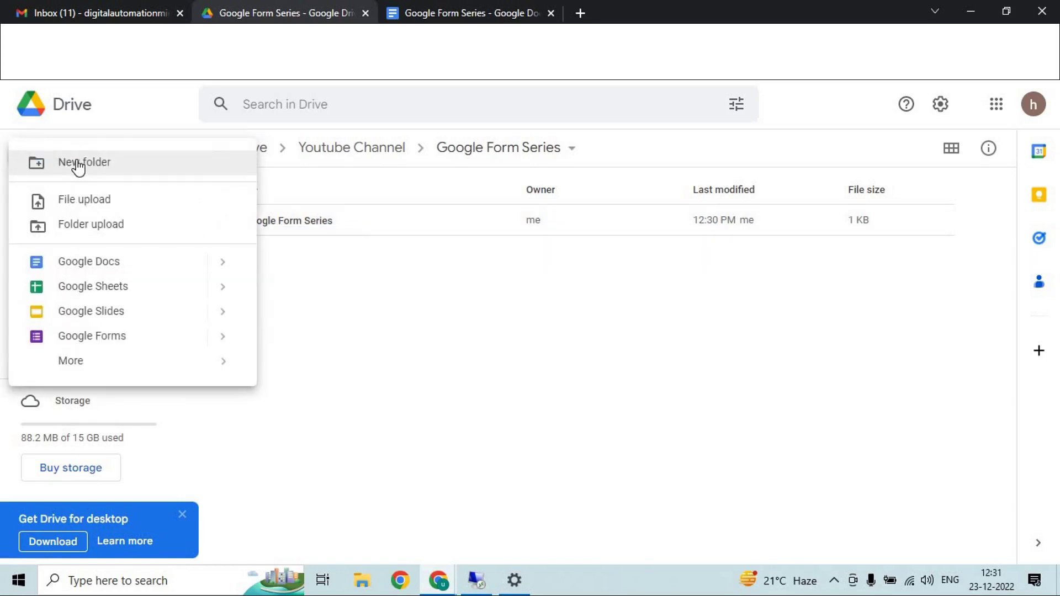
left_click(66, 338)
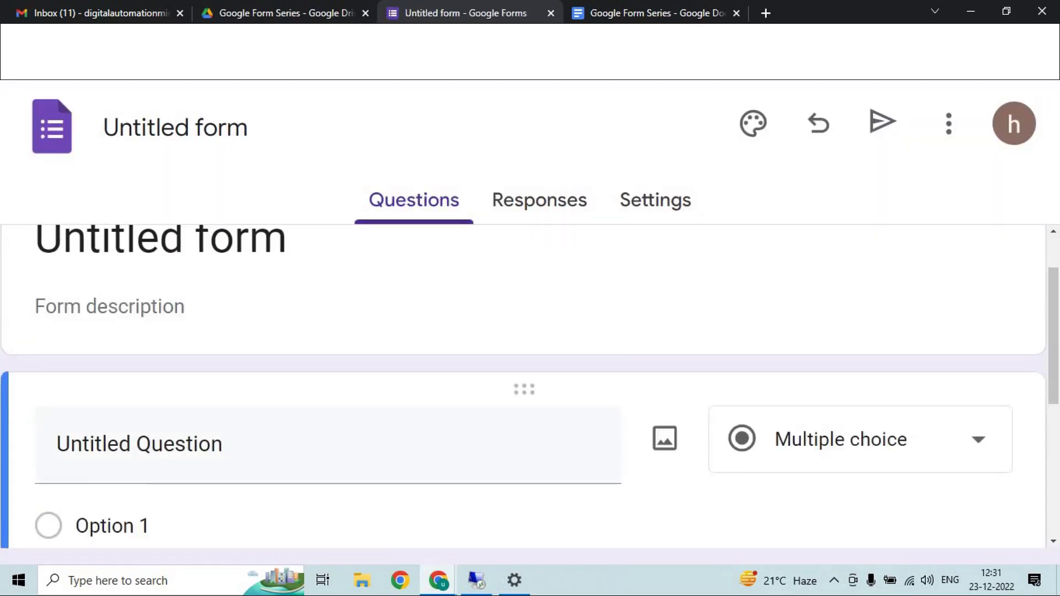
Set the Chrome page zoom to 125%
key("alt+f")
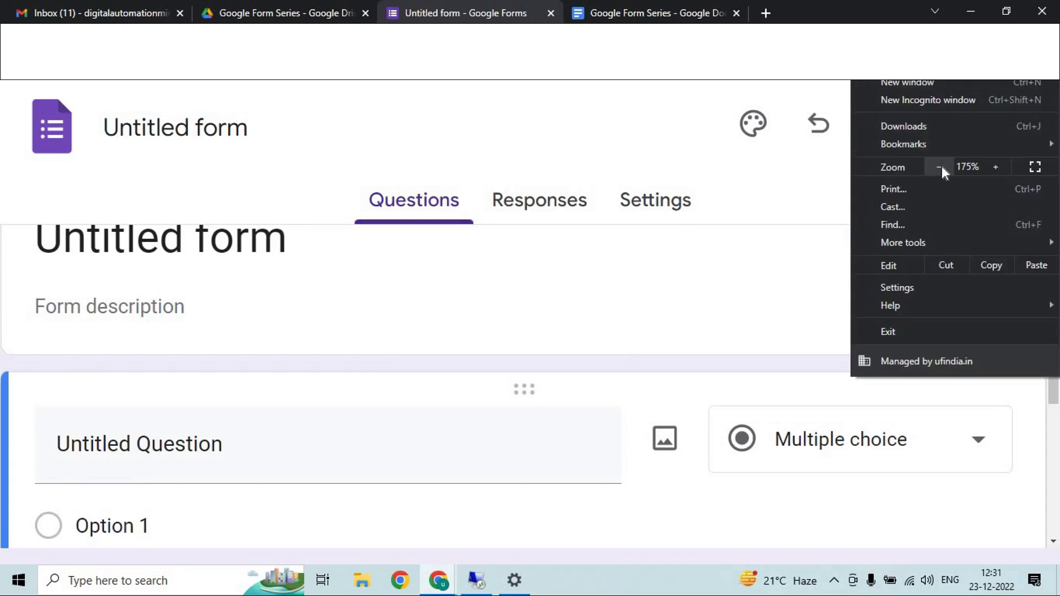
left_click(941, 169)
left_click(941, 168)
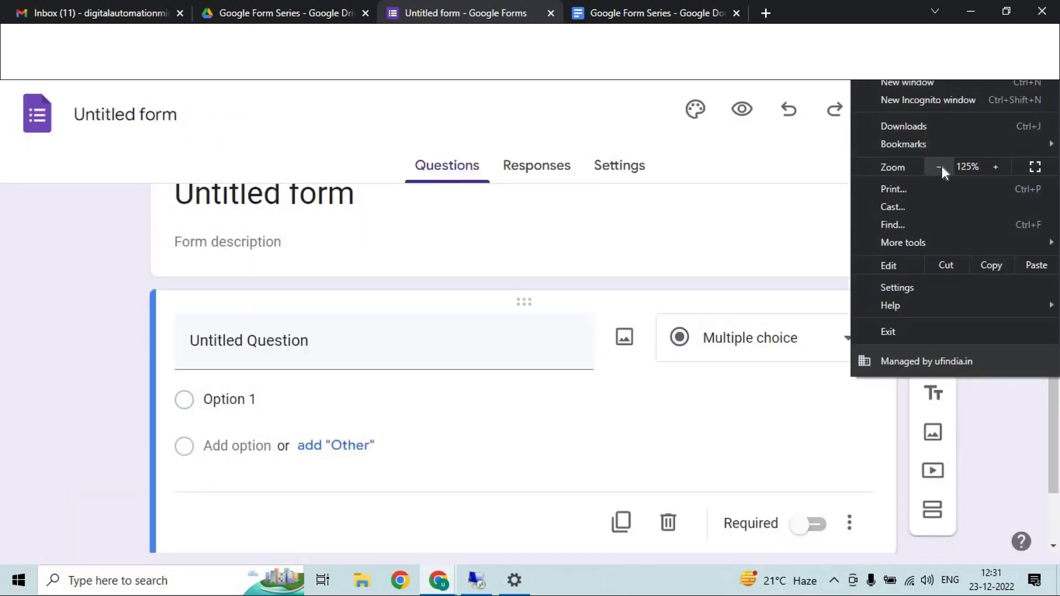
left_click(941, 167)
left_click(995, 167)
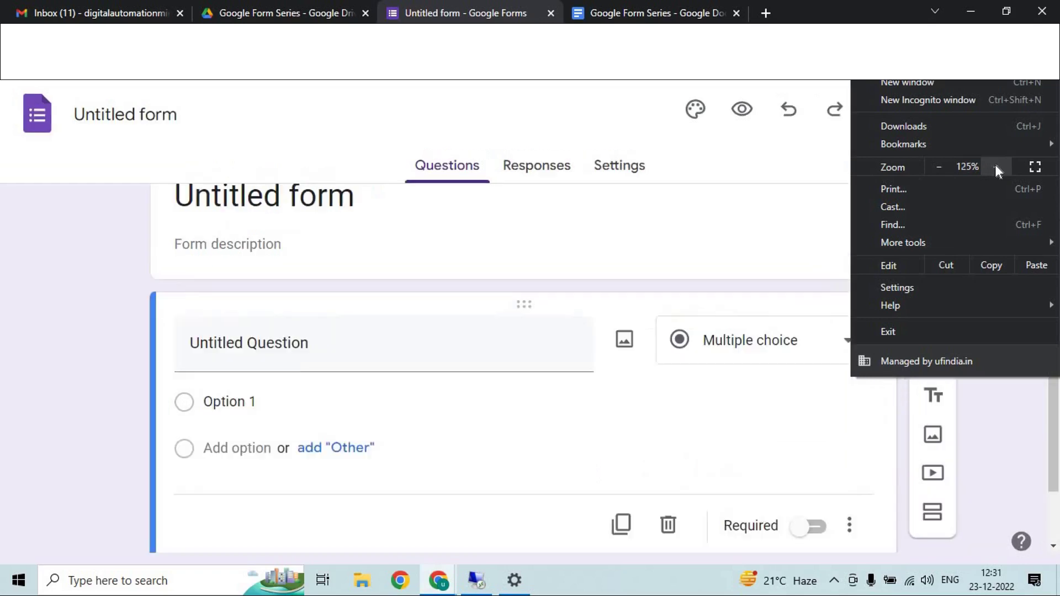
left_click(738, 161)
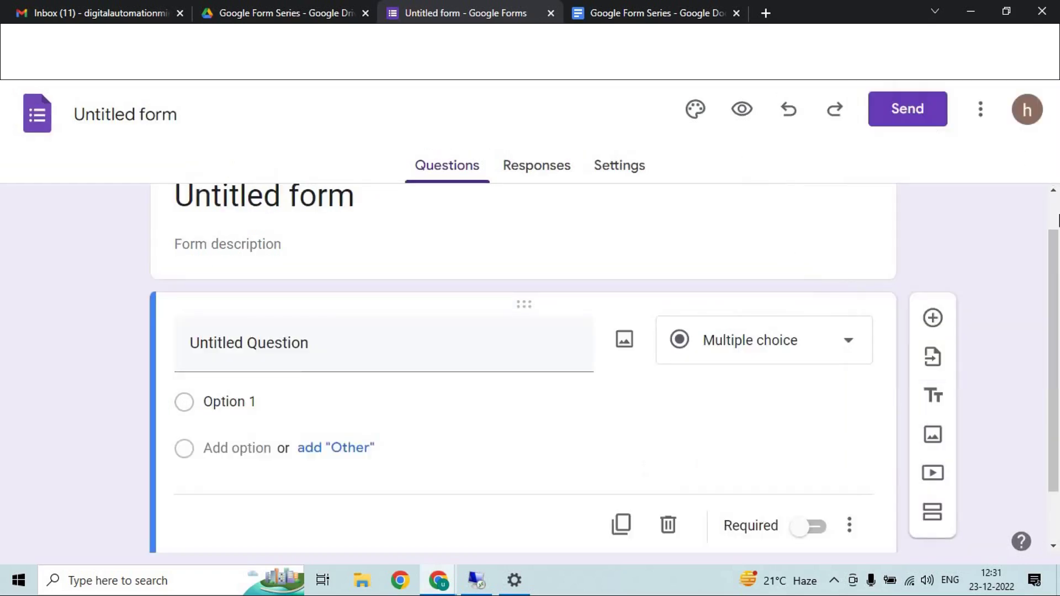
Rename the untitled form to 'Employee Detail Form'
scroll(1056, 212, "up", 2)
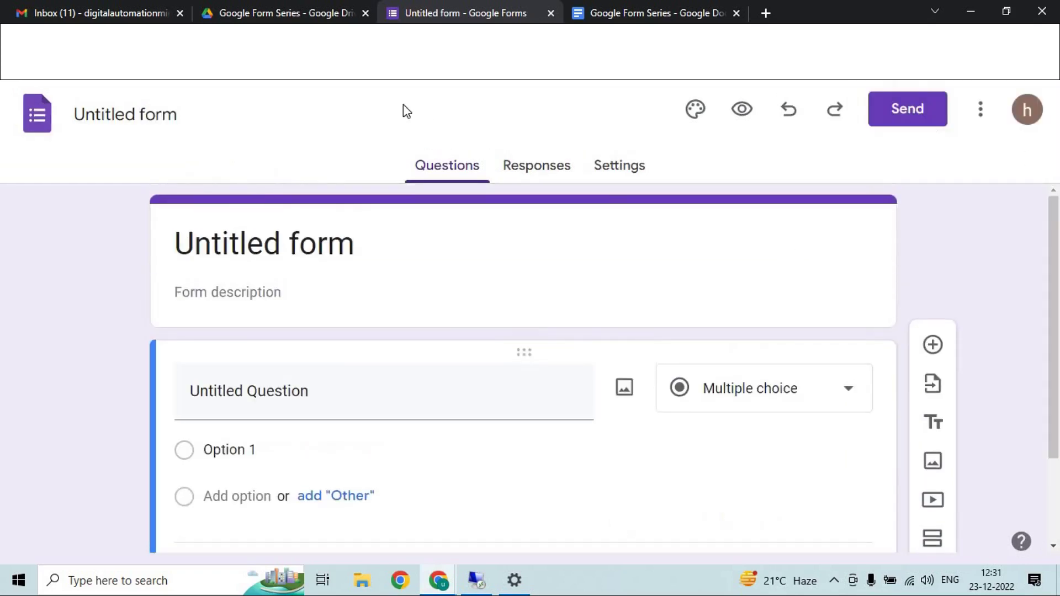
left_click(165, 119)
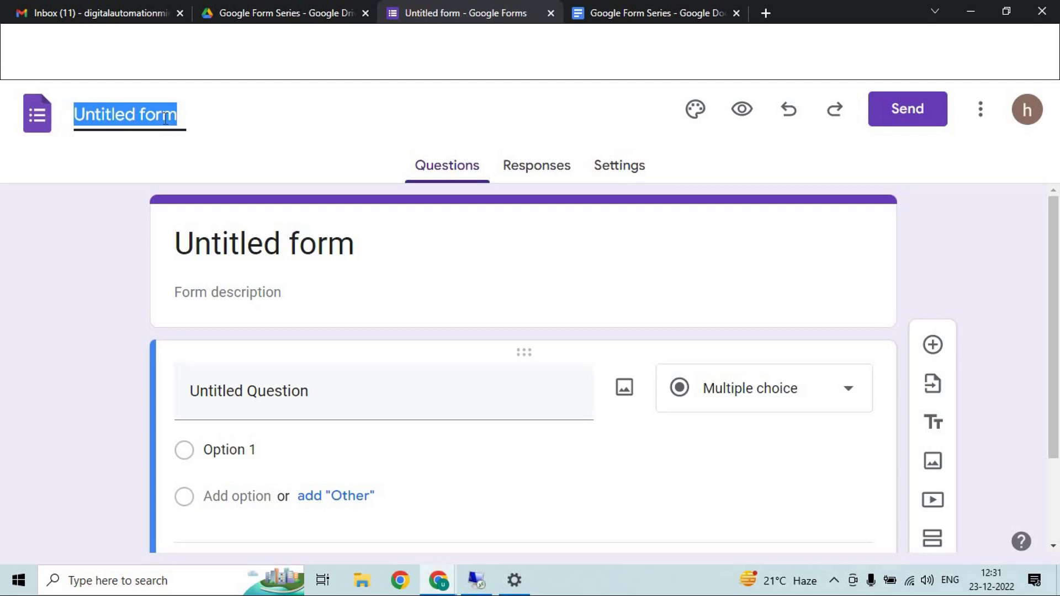
type("eMPLOYEE")
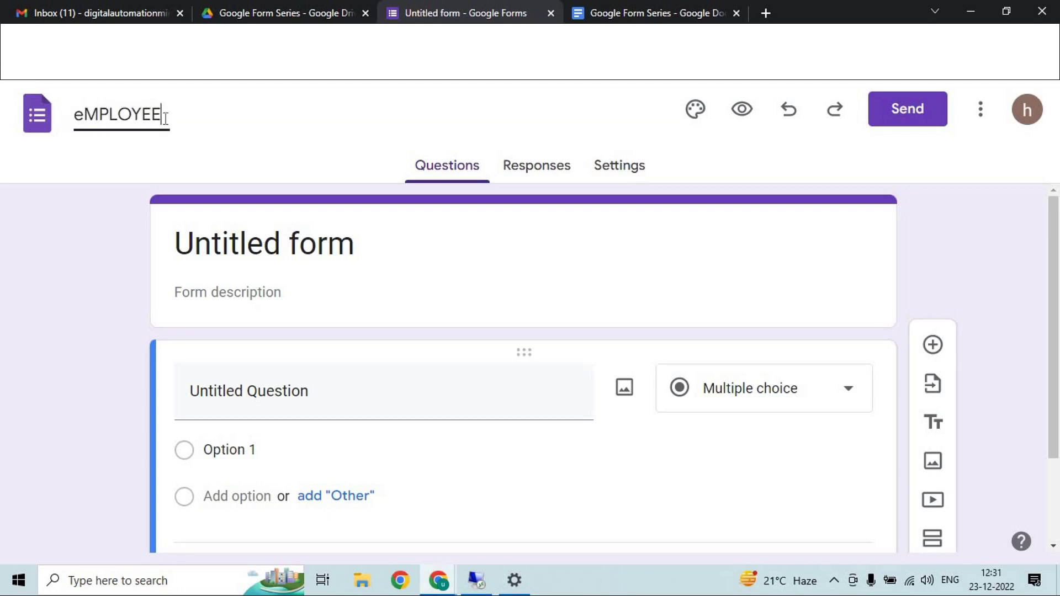
type("========")
key("BackSpace")
key("BackSpace")
key("BackSpace")
key("BackSpace")
key("BackSpace")
key("BackSpace")
type("Empl")
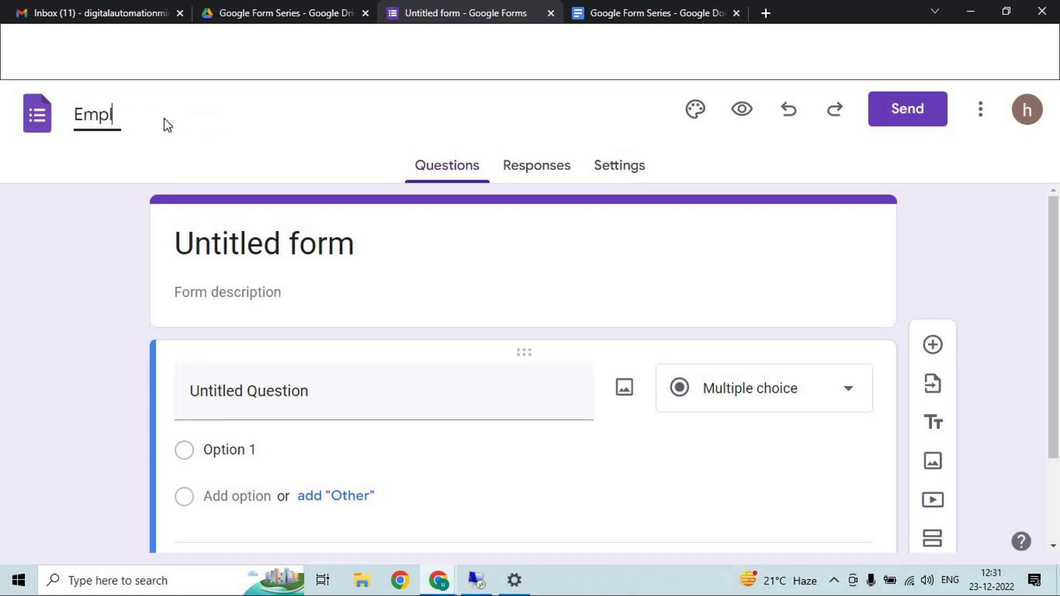
type("oue")
key("BackSpace")
type("yee De")
type("tail For")
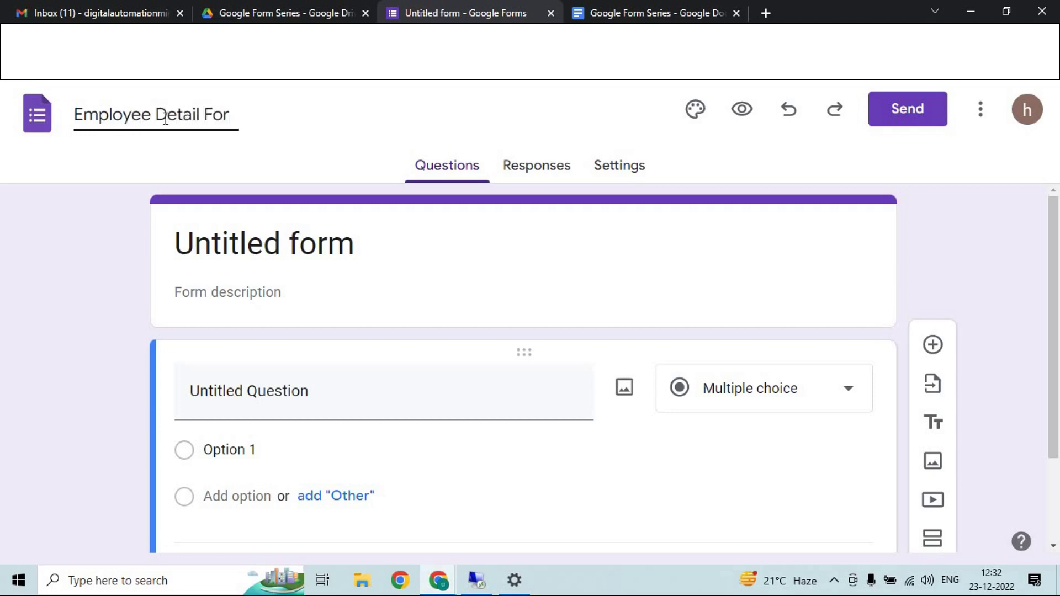
type("m")
key("Return")
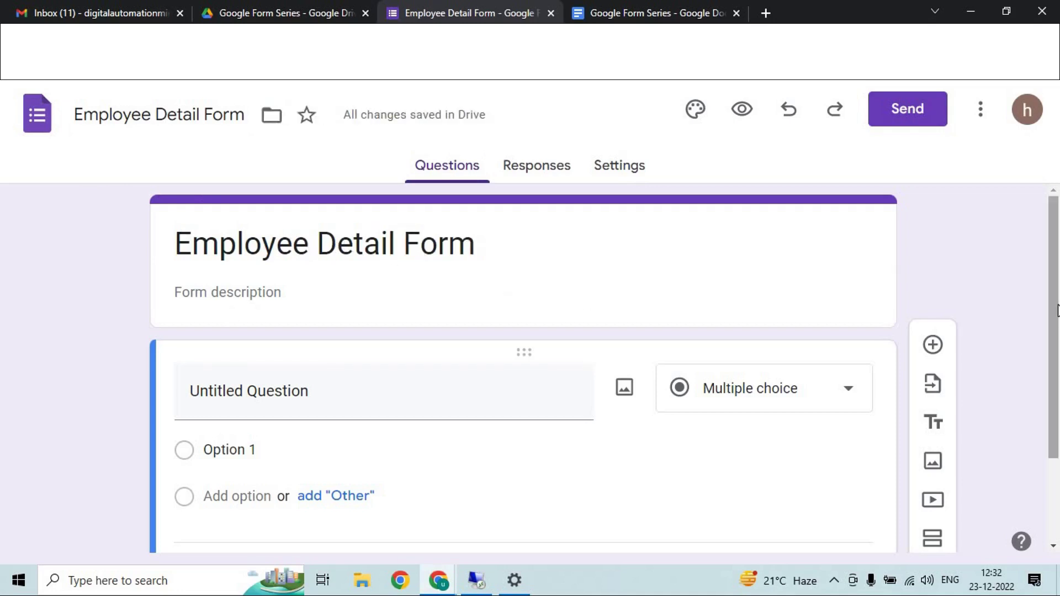
scroll(579, 294, "down", 1)
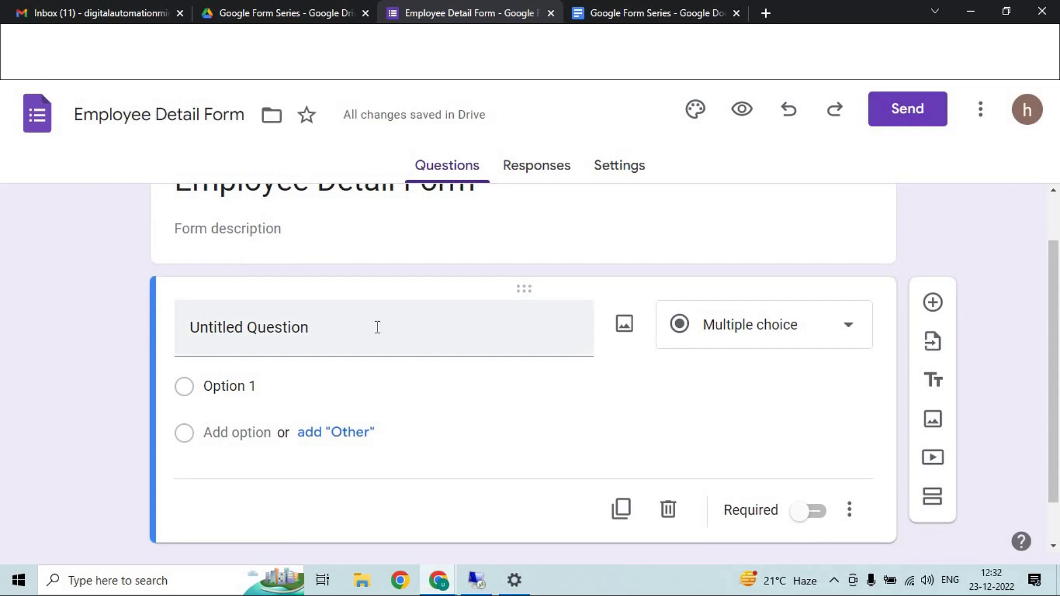
Title the first question 'Name' and keep it as a Short answer question
left_click(377, 327)
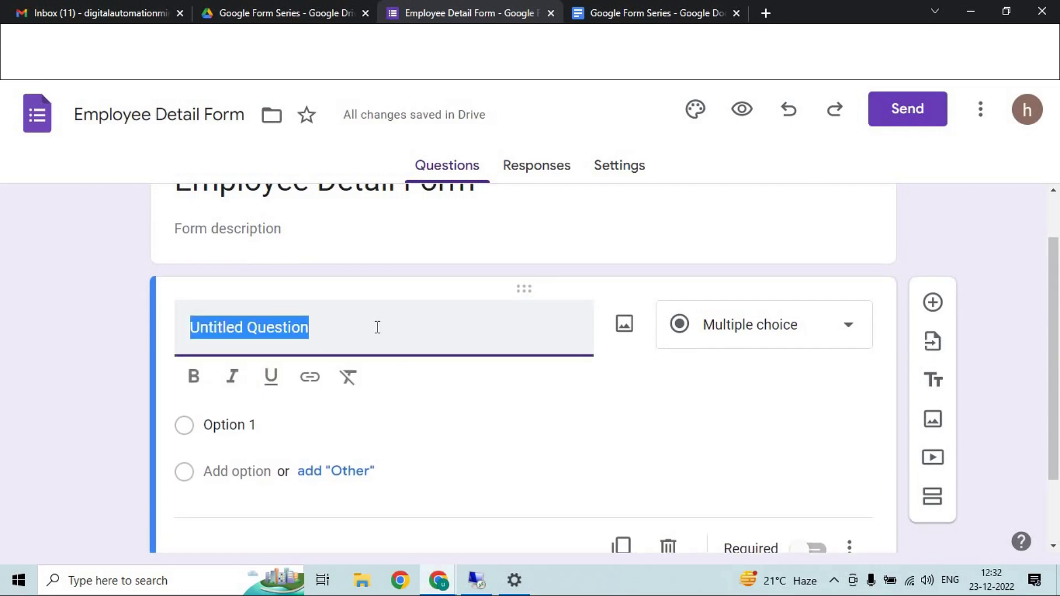
type("Name")
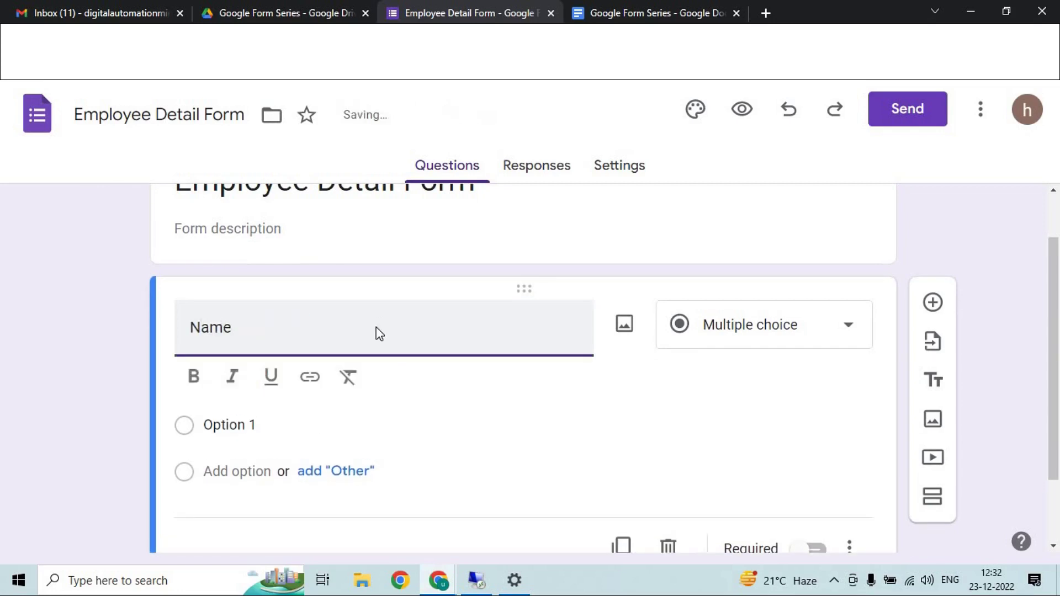
left_click(771, 339)
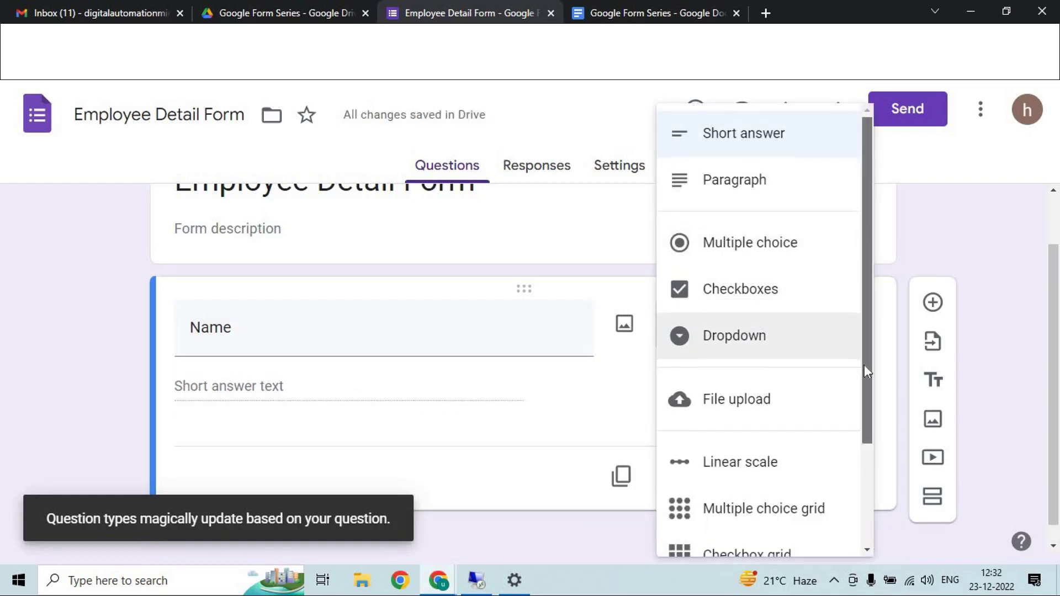
scroll(864, 364, "down", 1)
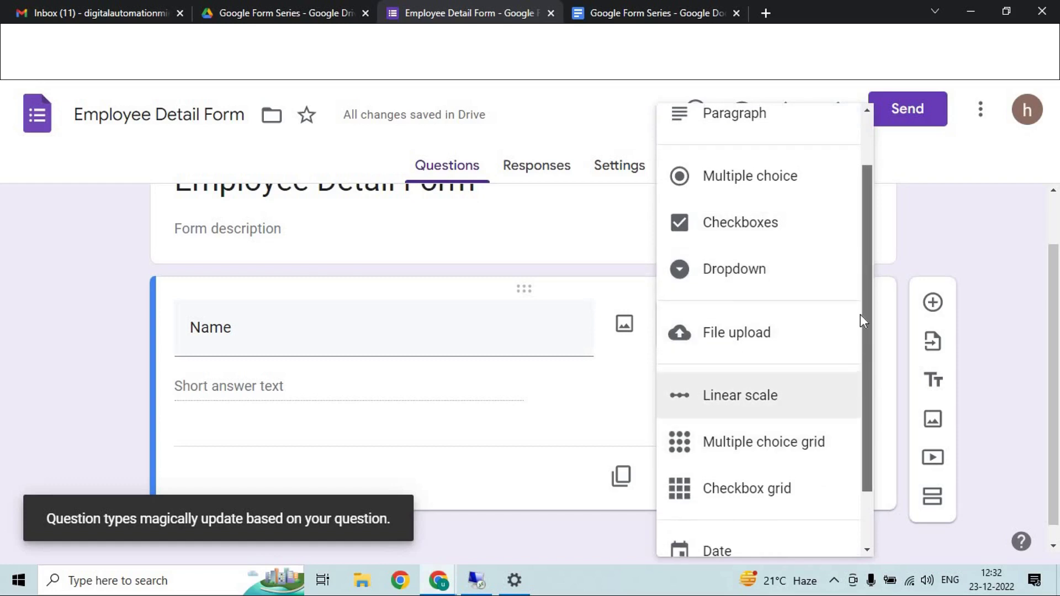
scroll(817, 248, "up", 1)
left_click(752, 153)
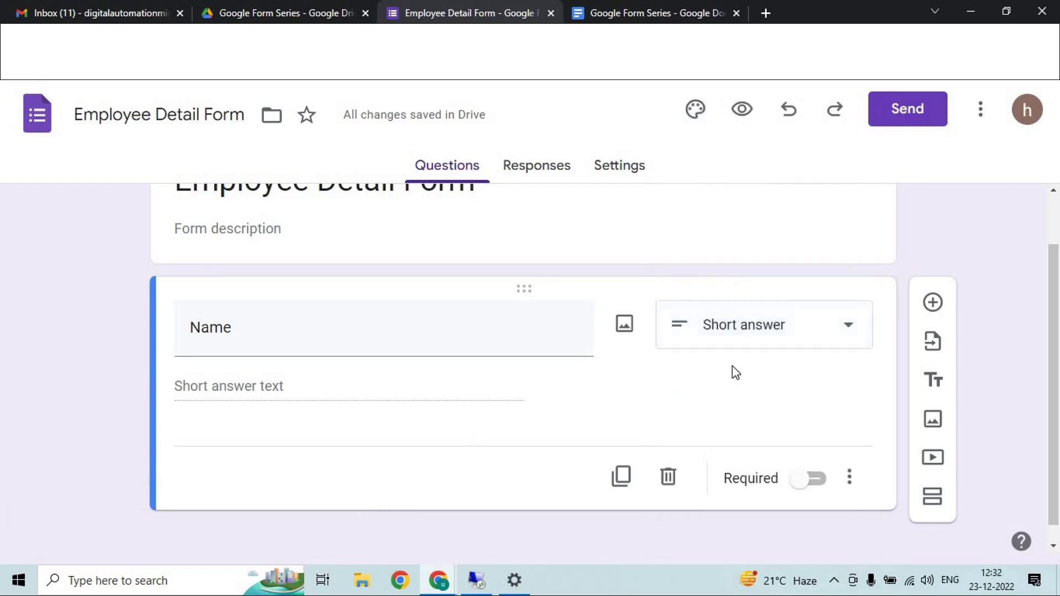
Add a required short-answer question titled 'Father's Name' below Name
left_click(934, 304)
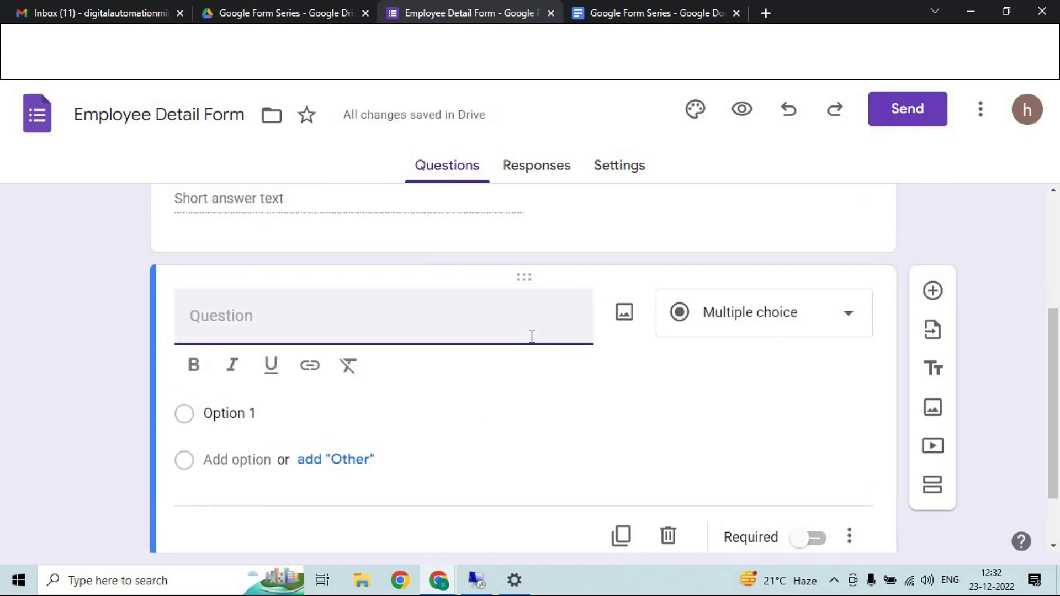
type("Father's")
type(" N")
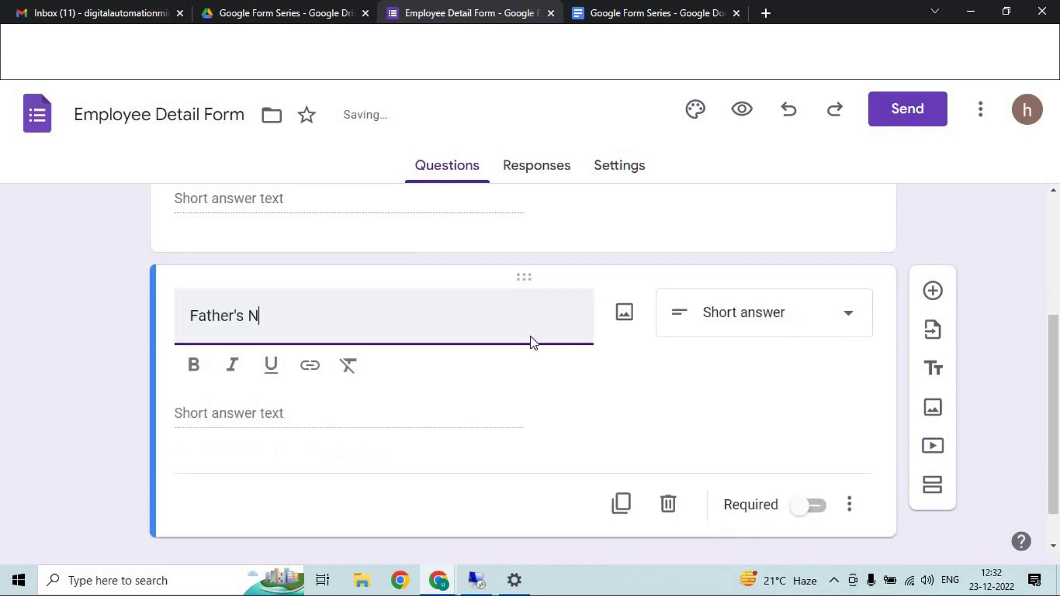
type("ame")
left_click(827, 513)
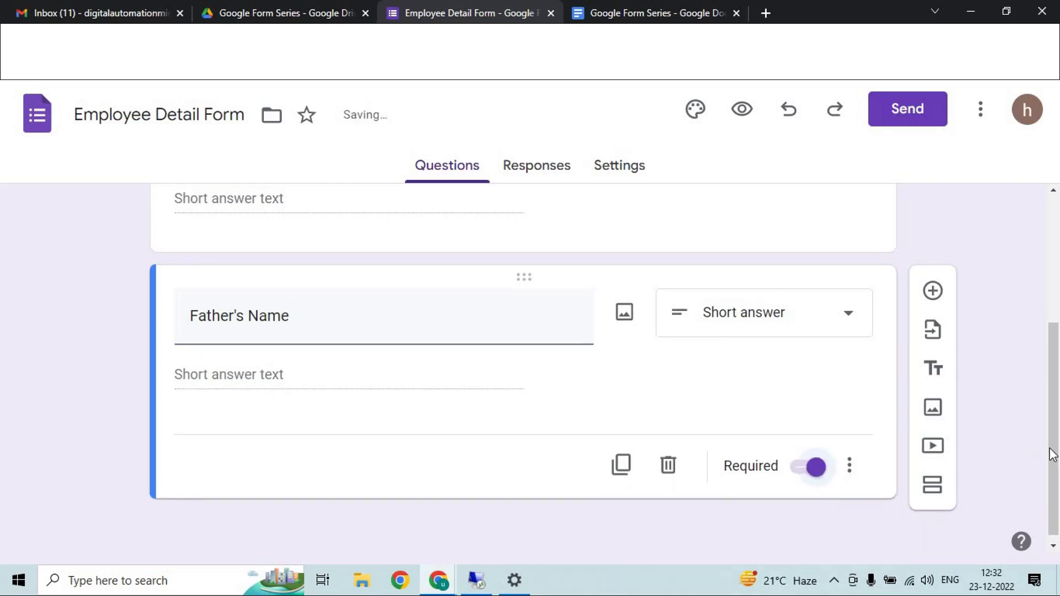
scroll(984, 353, "up", 2)
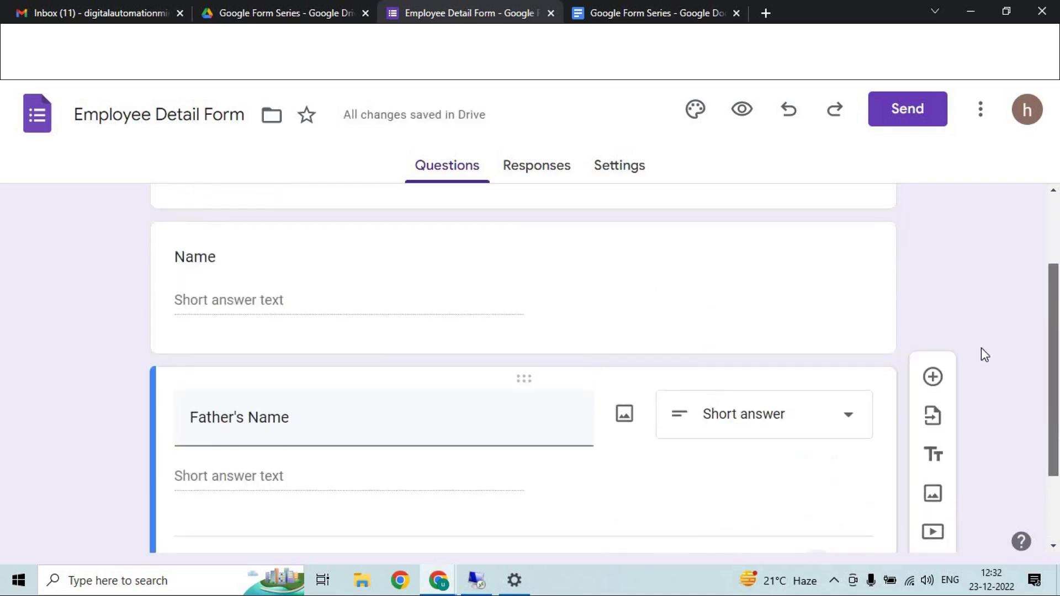
Make the Name question required
left_click(714, 266)
left_click(814, 466)
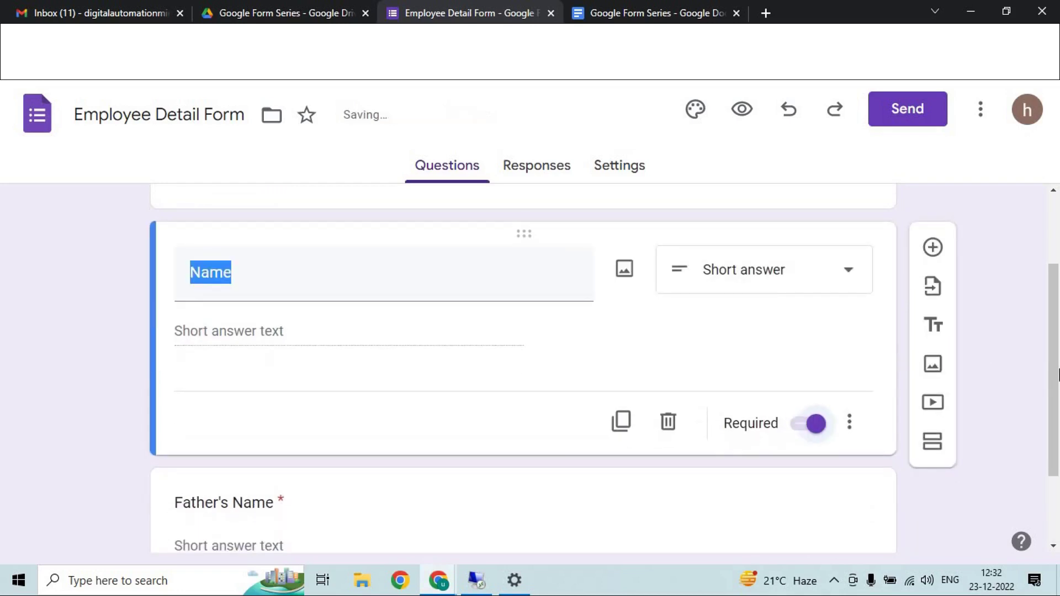
scroll(1055, 429, "down", 2)
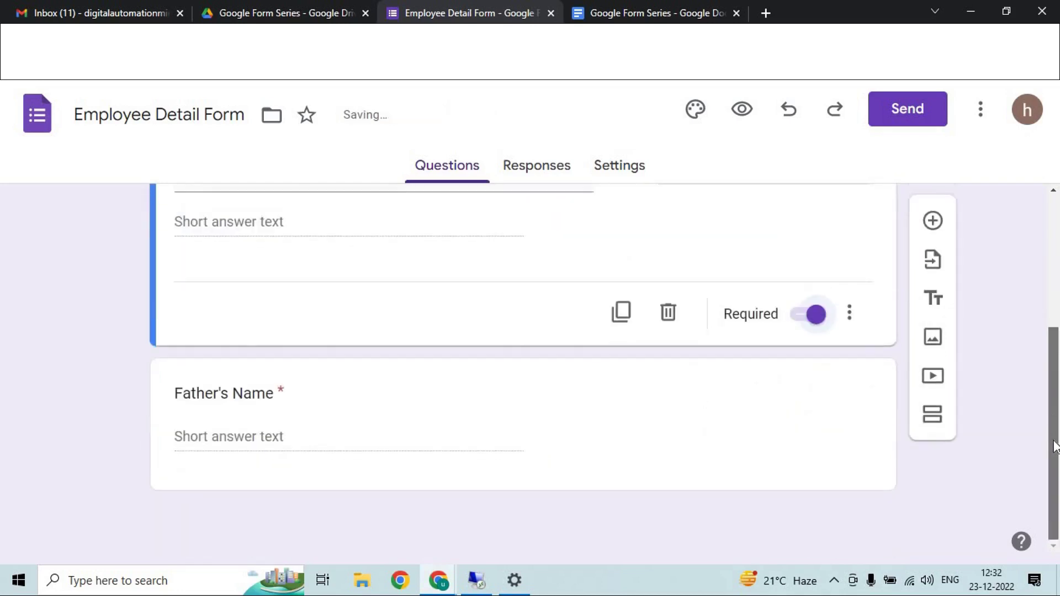
Add a 'Date of Birth' question after Father's Name with a Date answer type
left_click(788, 423)
left_click(934, 283)
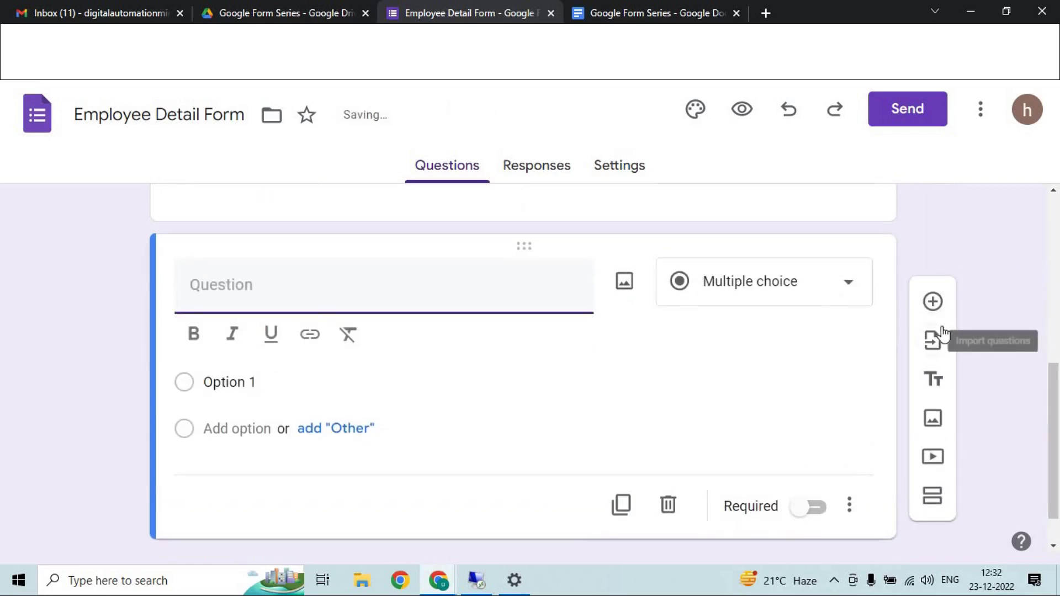
type("Date")
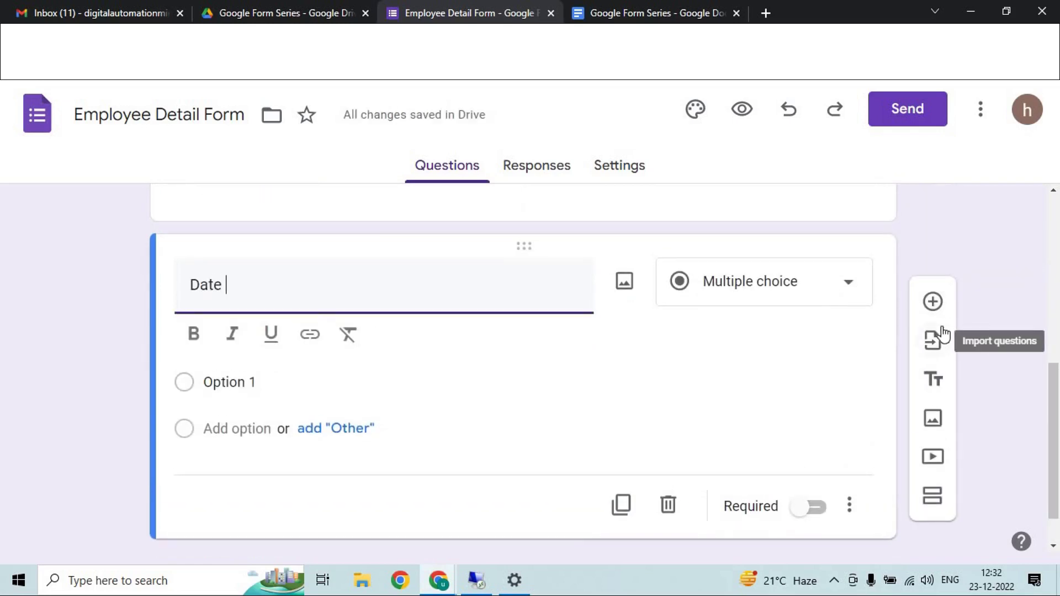
type("th")
left_click(757, 277)
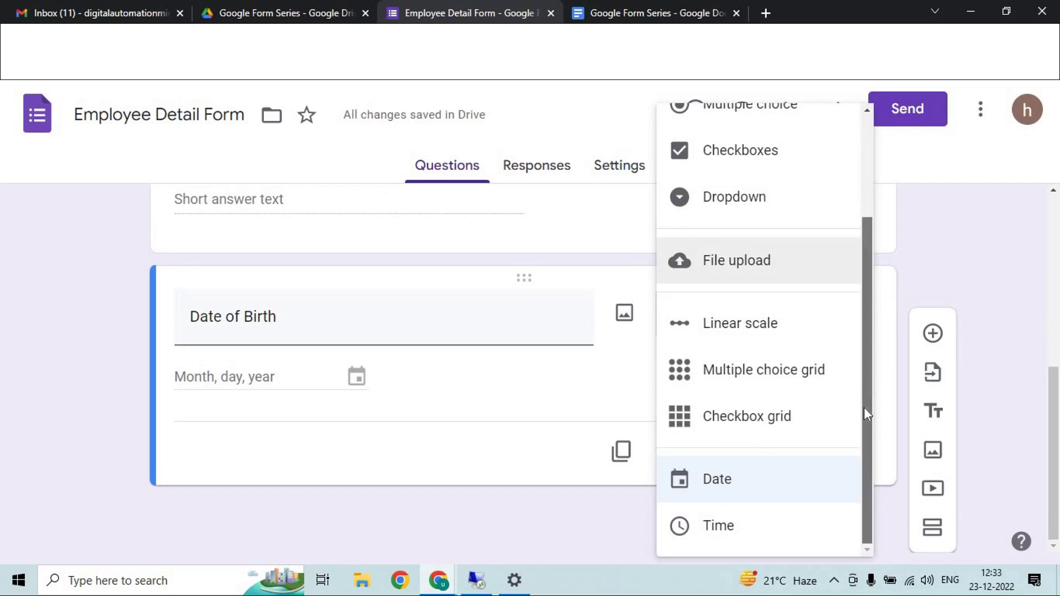
left_click(725, 483)
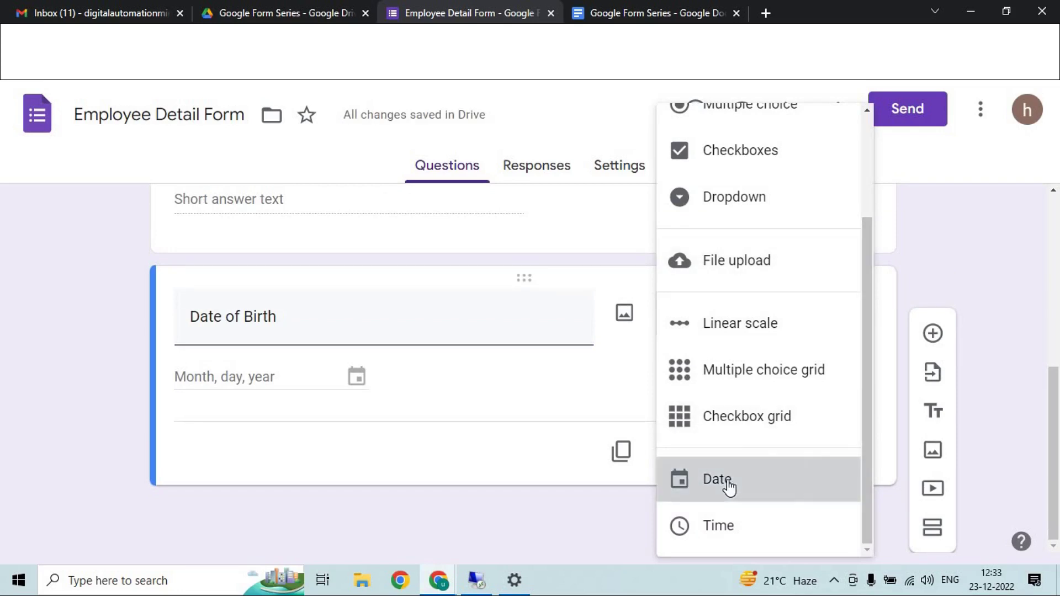
left_click(933, 334)
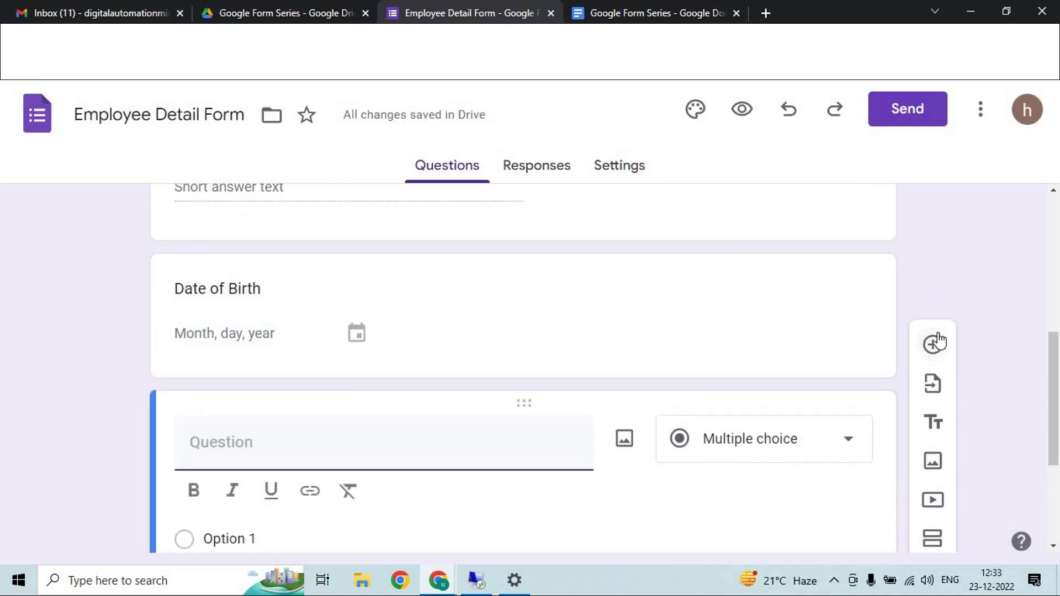
Add a required 'Permanent Address' question with a Paragraph answer type
type("Perma")
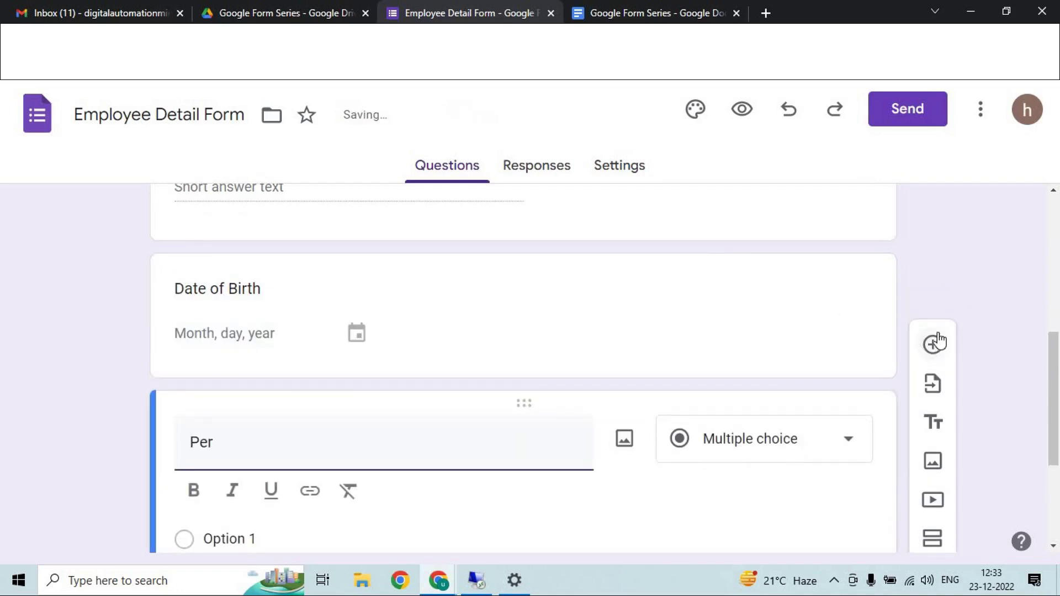
type("nent")
type(" Address")
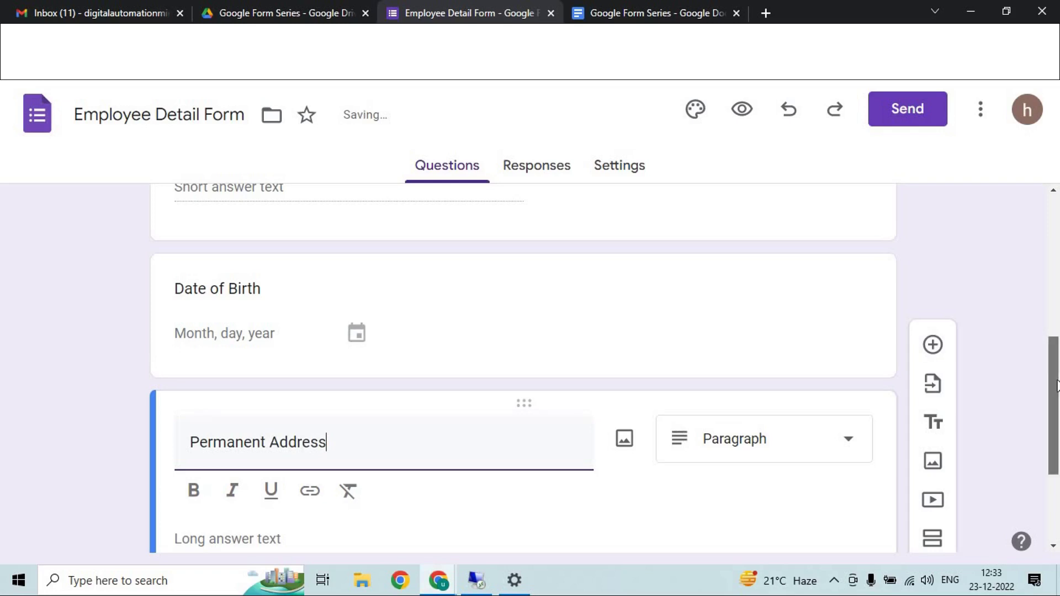
scroll(1055, 386, "down", 2)
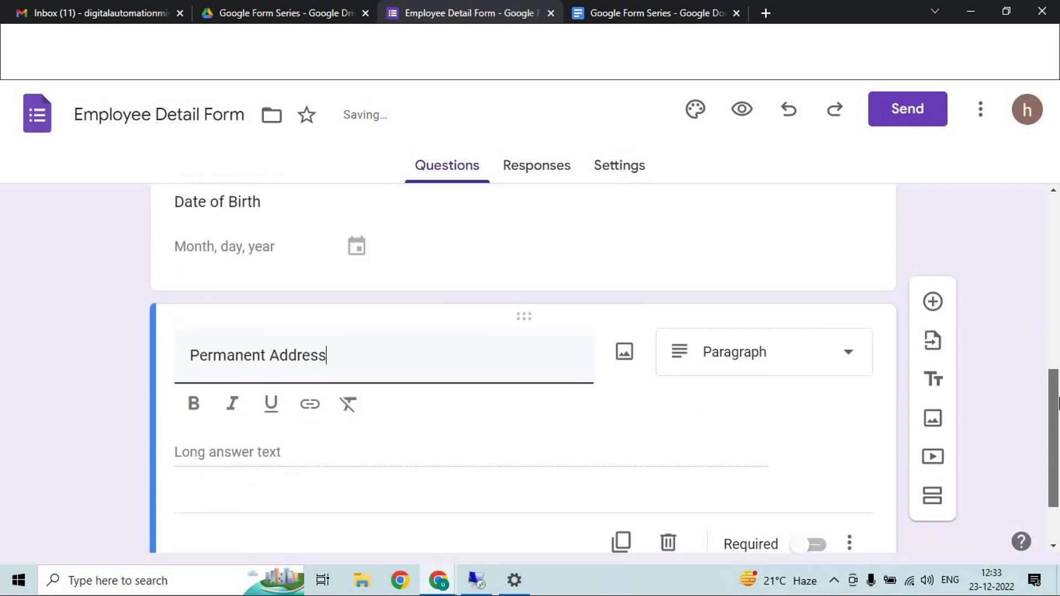
left_click(760, 345)
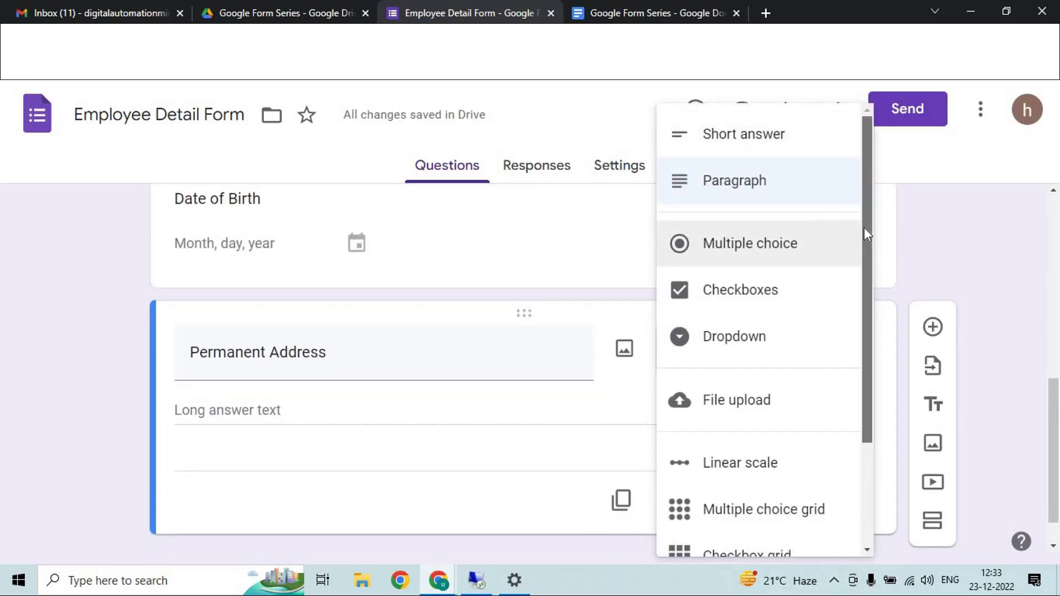
left_click(739, 182)
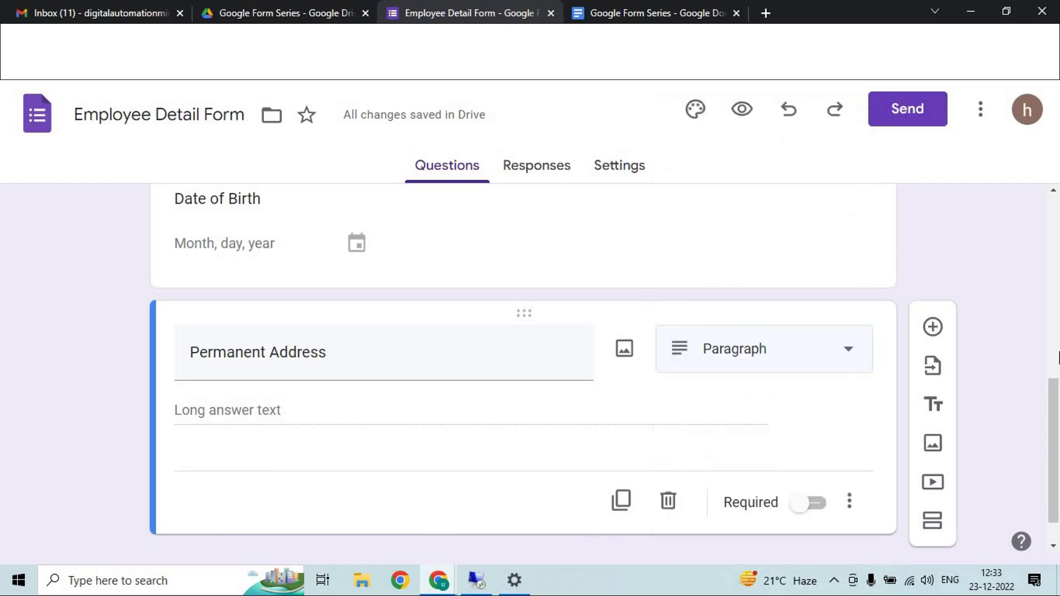
scroll(1057, 475, "down", 1)
scroll(1058, 475, "down", 1)
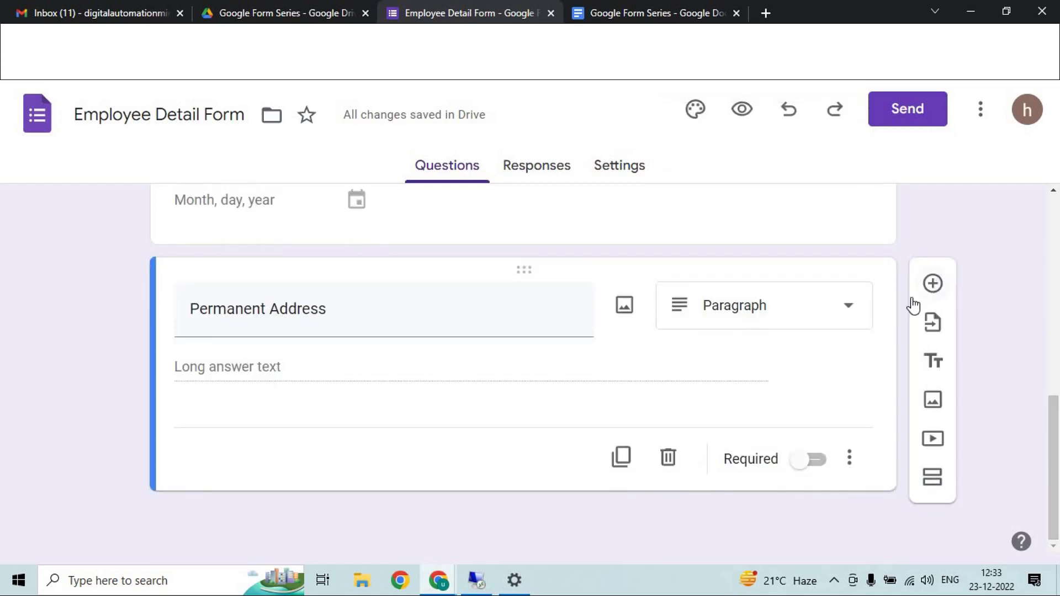
left_click(810, 467)
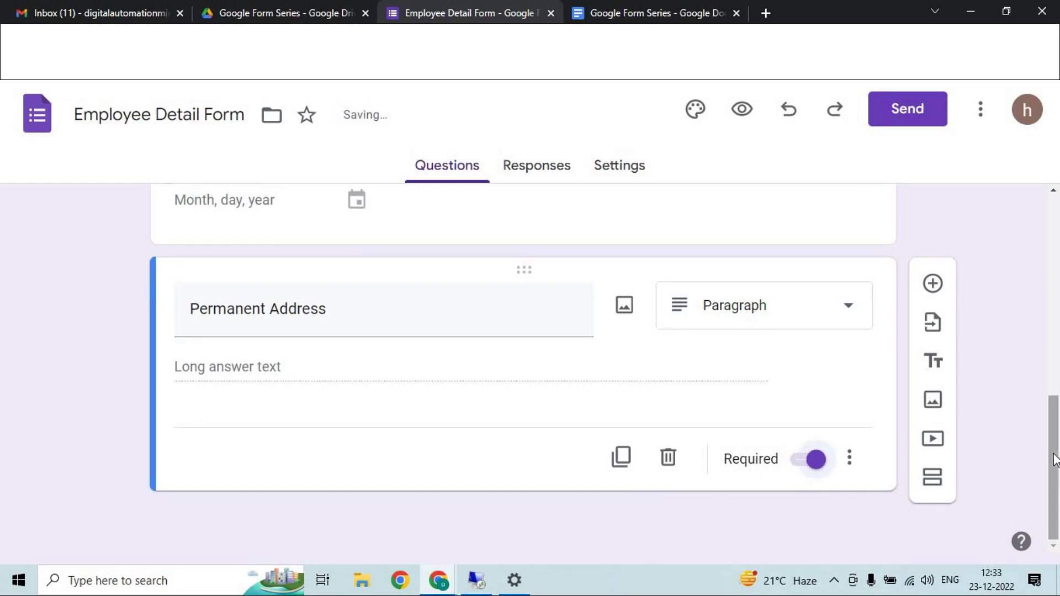
Make the Date of Birth question required
scroll(1046, 397, "up", 3)
left_click(773, 298)
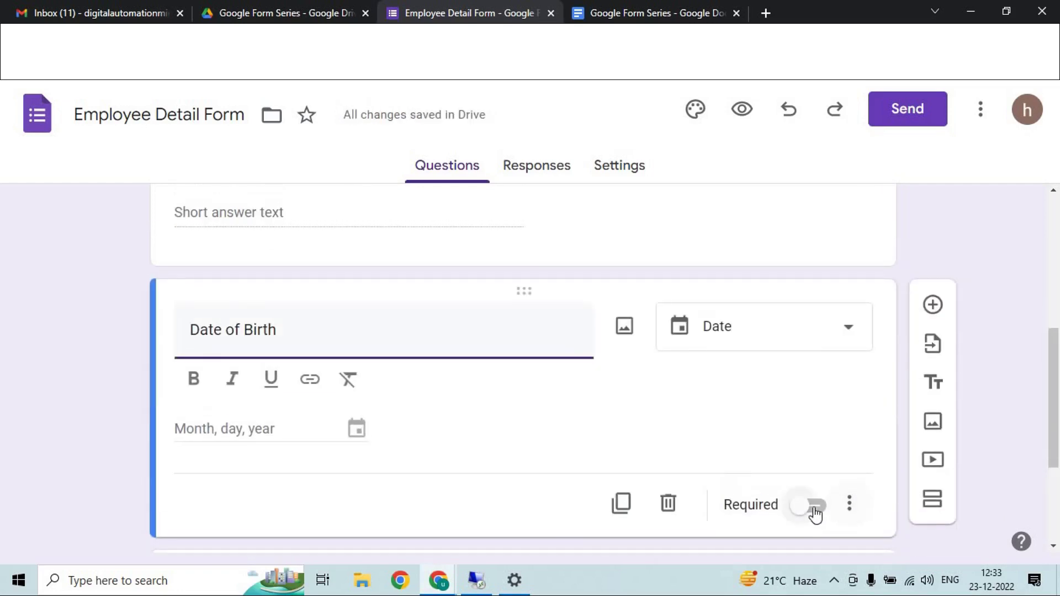
left_click(816, 503)
scroll(1058, 374, "down", 3)
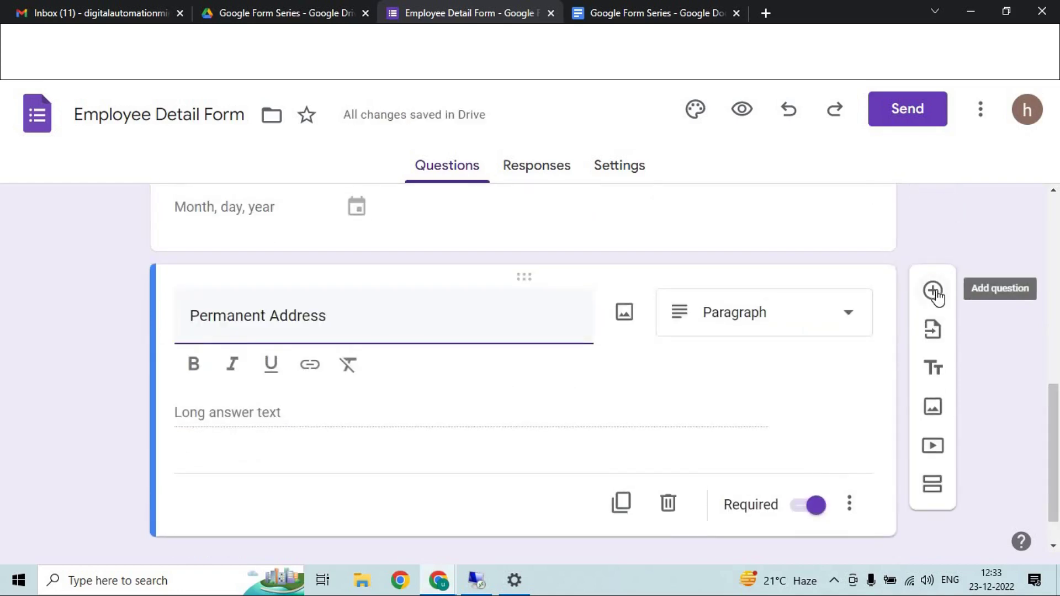
Add questions titled 'Present Address', 'Mobile No.' and 'Emailid', followed by a blank question
left_click(934, 295)
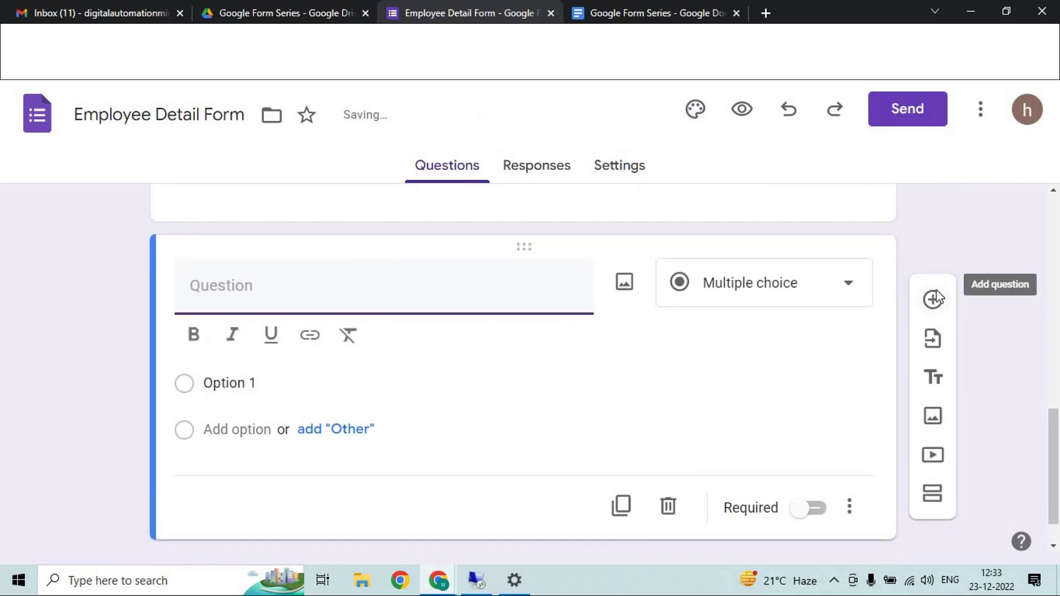
type("Present Addr")
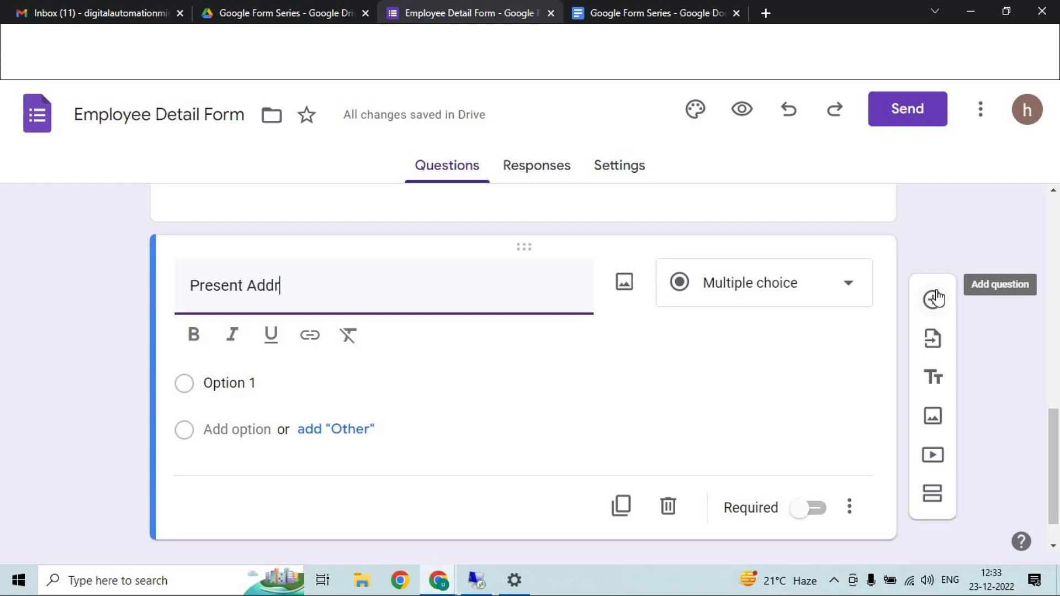
type("ess")
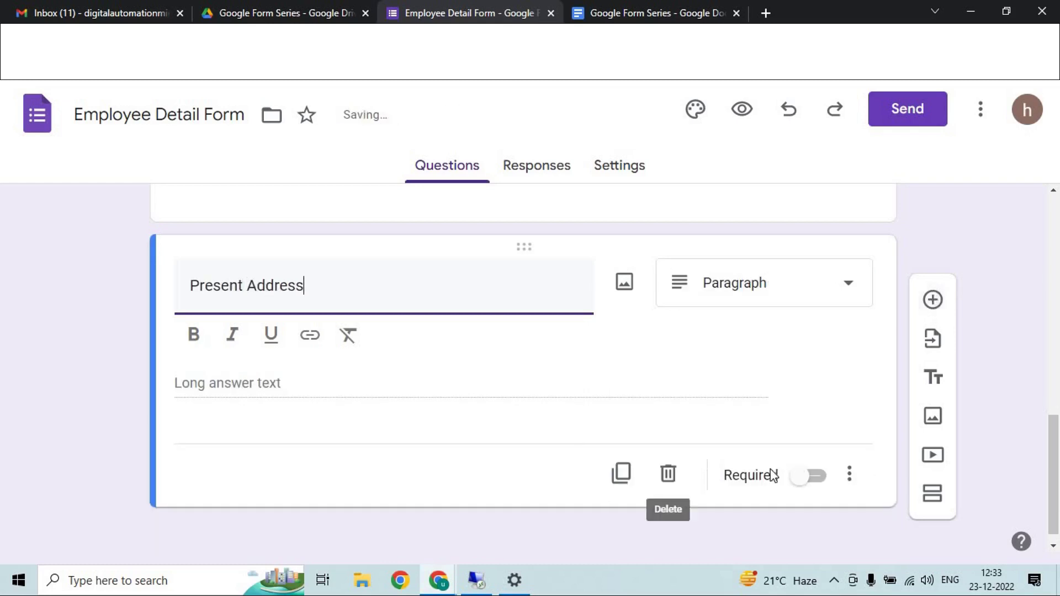
left_click(946, 303)
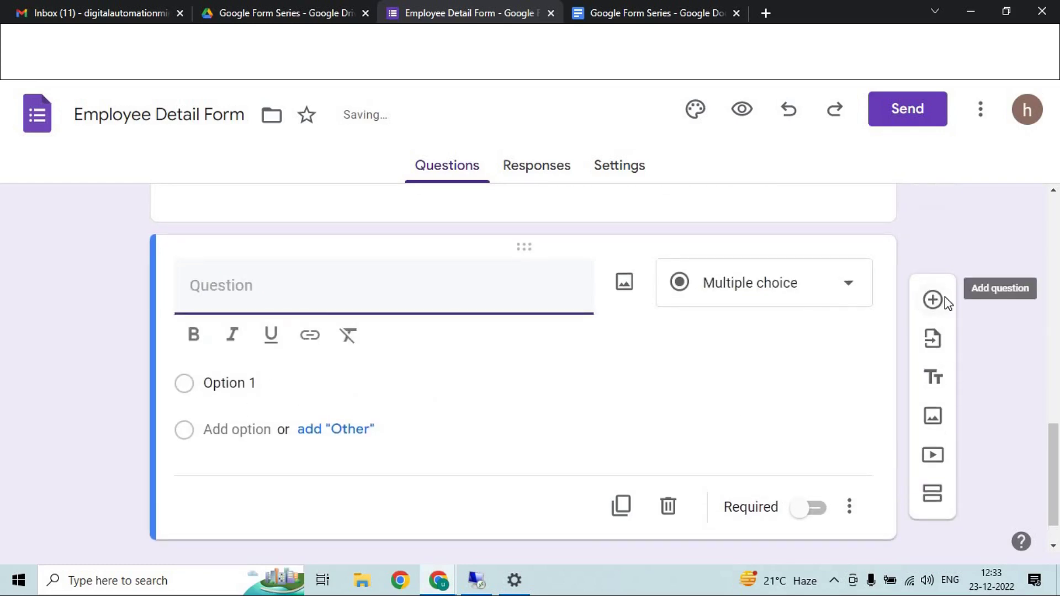
type("Mobile No.")
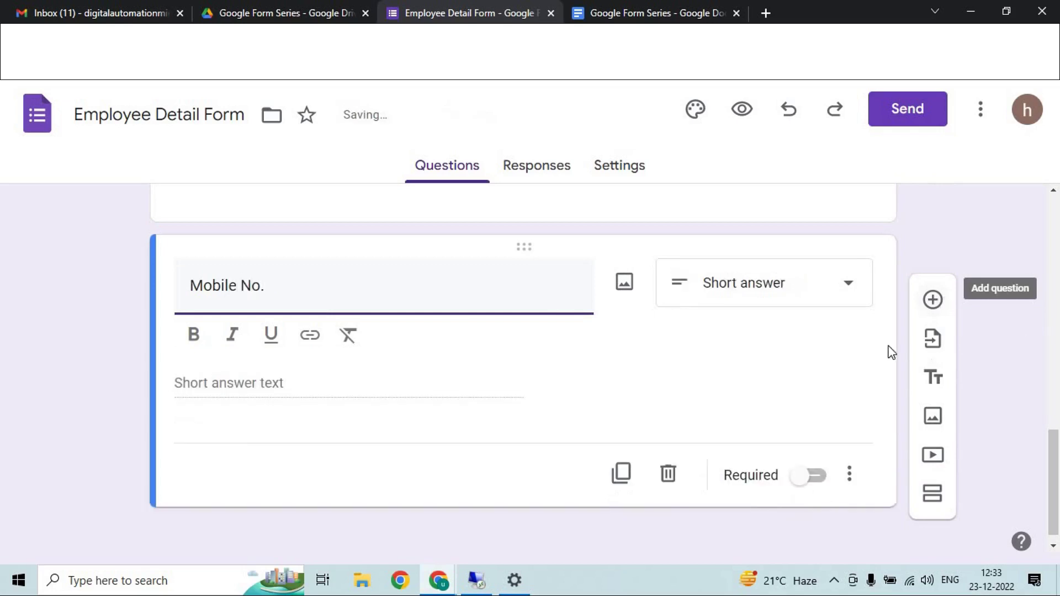
left_click(932, 302)
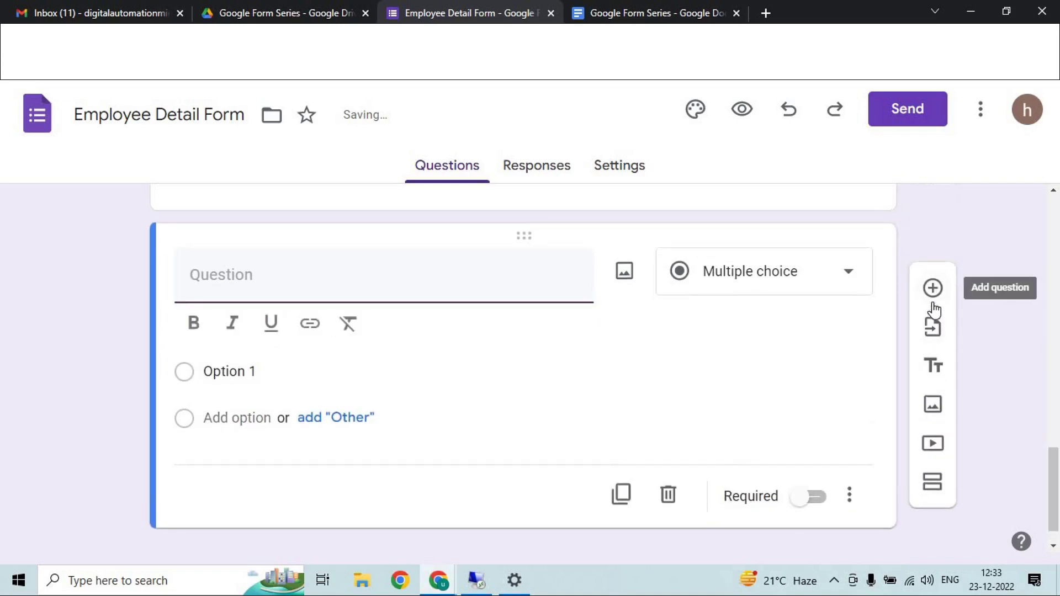
type("Emailid")
left_click(932, 304)
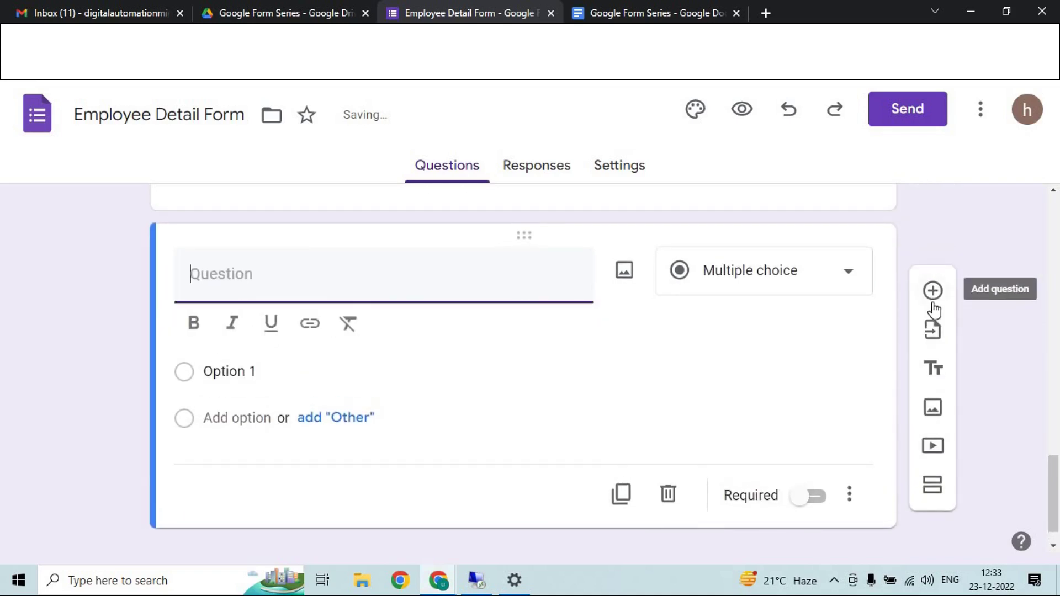
left_click_drag(1055, 477, 1056, 410)
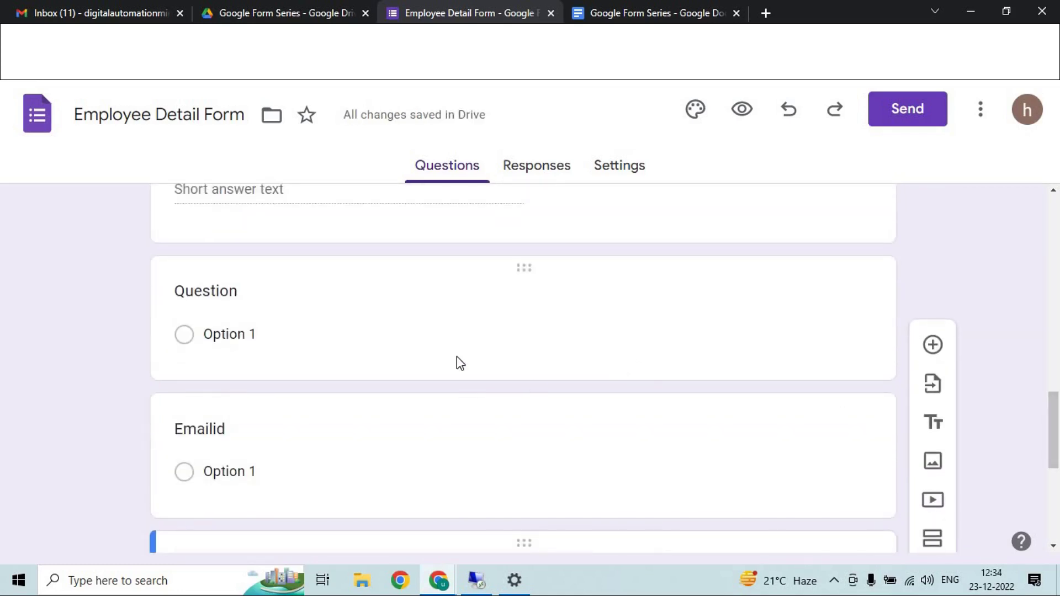
Delete the empty extra question card
left_click(458, 316)
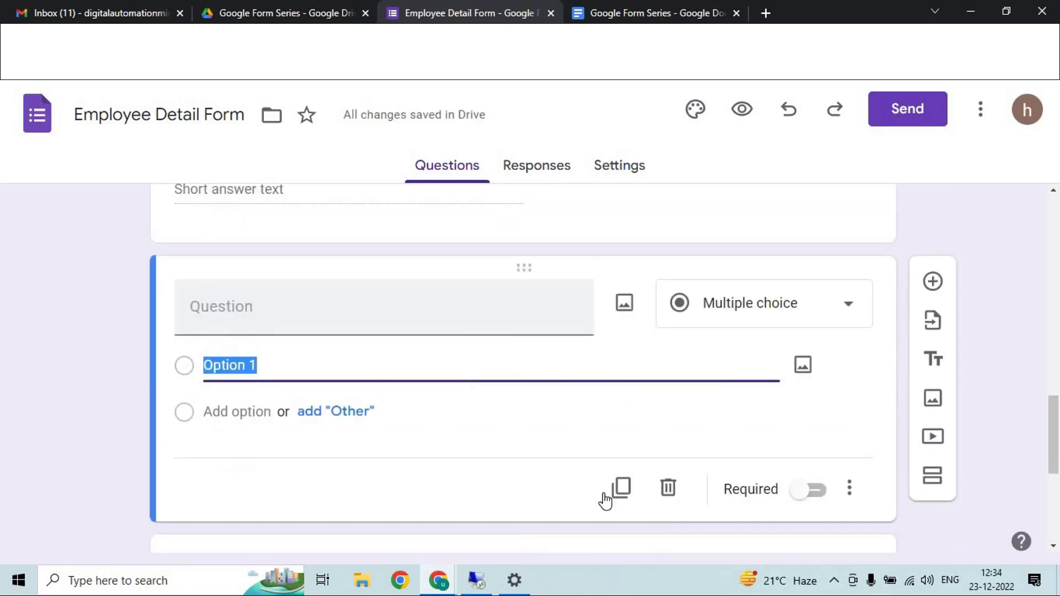
left_click(668, 488)
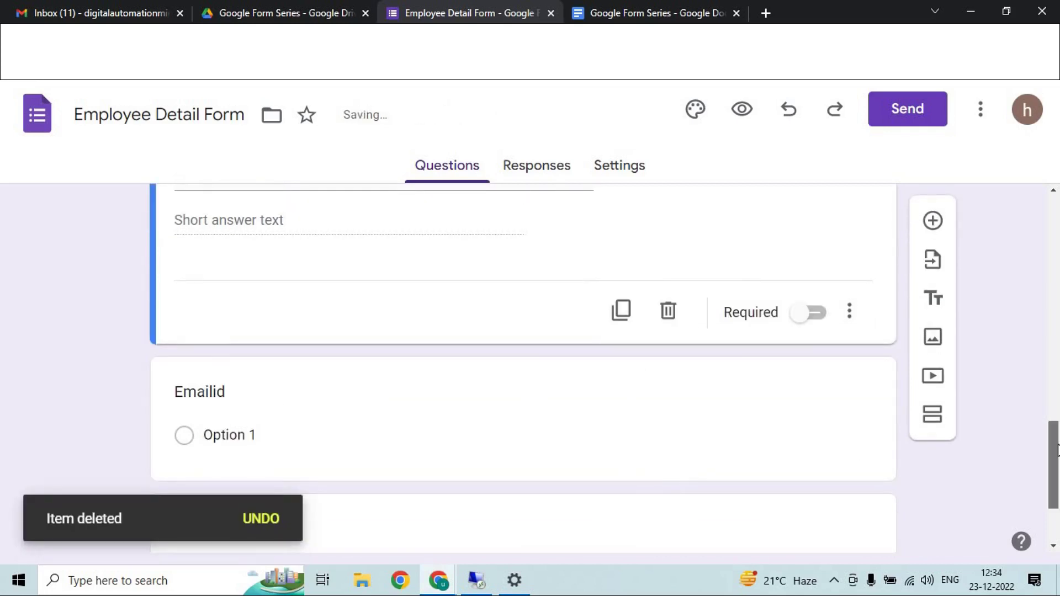
scroll(315, 398, "down", 3)
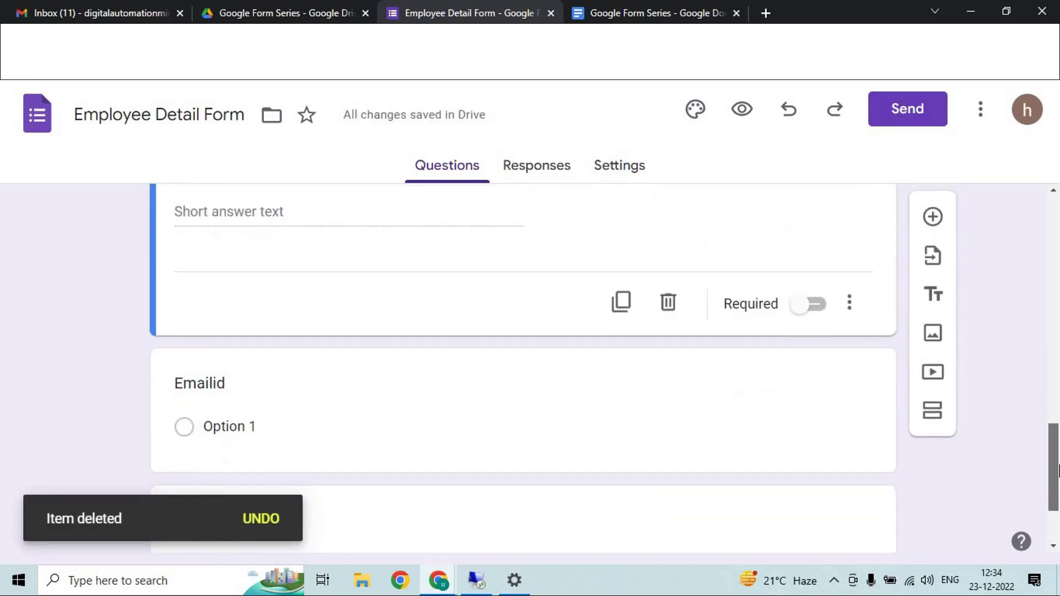
Retitle the Emailid question to 'Email id'
left_click(300, 358)
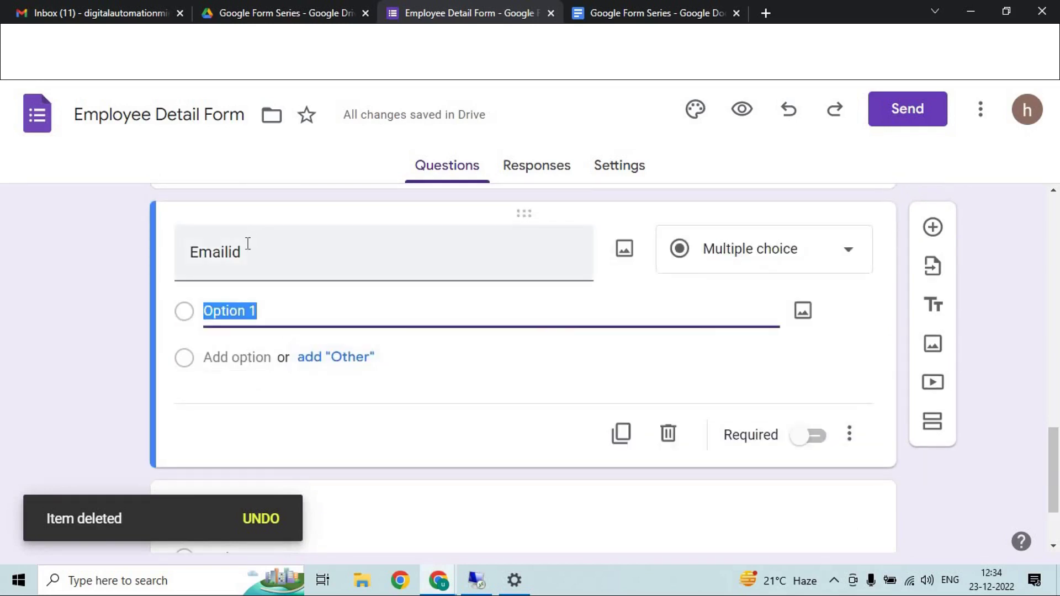
double_click(228, 252)
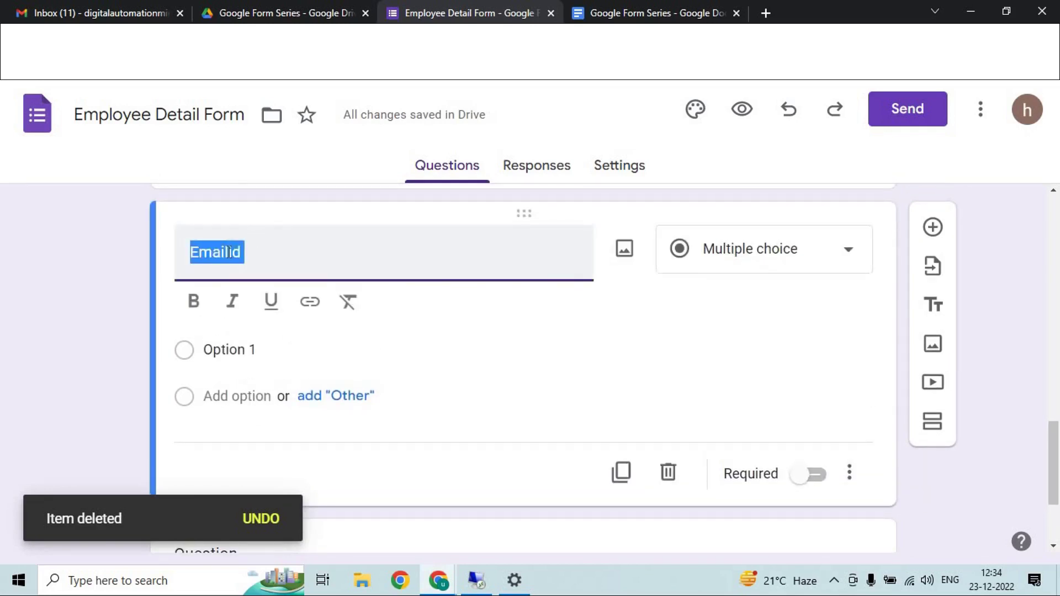
key("Home")
left_click(227, 252)
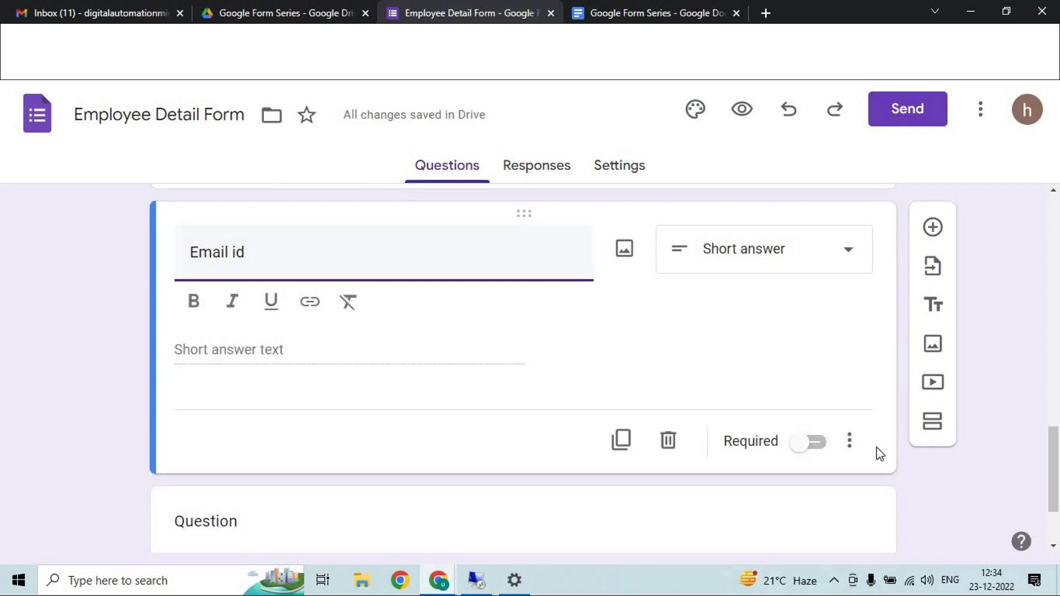
scroll(430, 376, "down", 2)
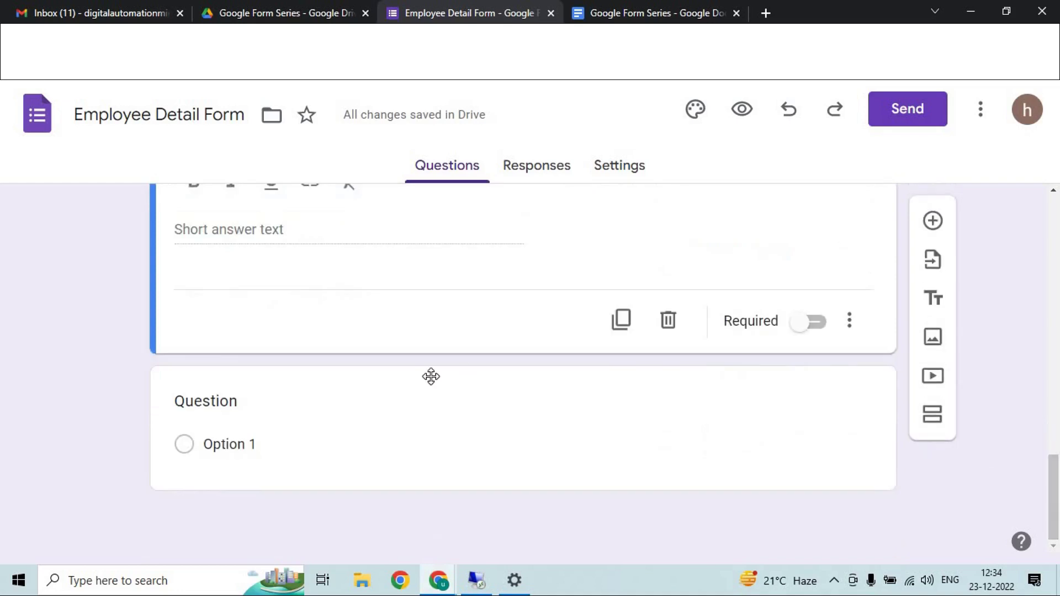
Title the blank question 'Marital Status' and give it a Short answer type
left_click(264, 411)
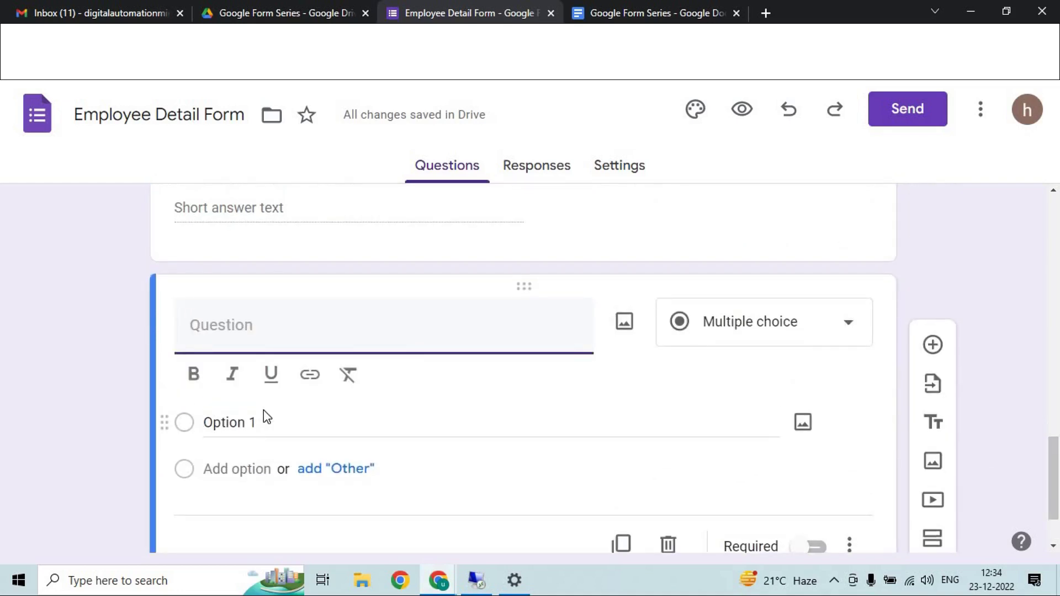
type("Marita")
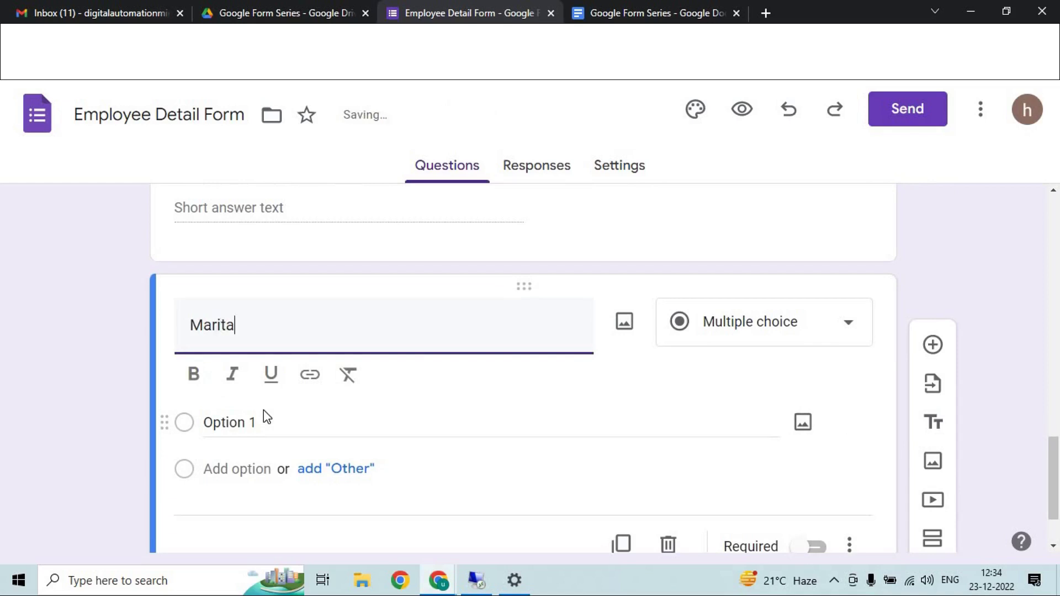
type("l Status")
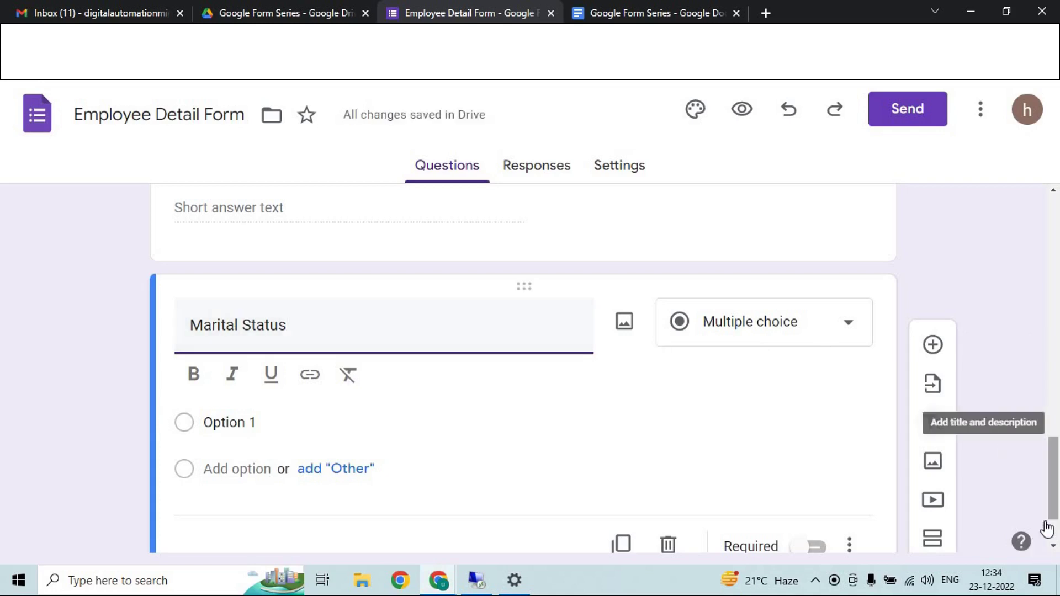
scroll(1054, 480, "down", 2)
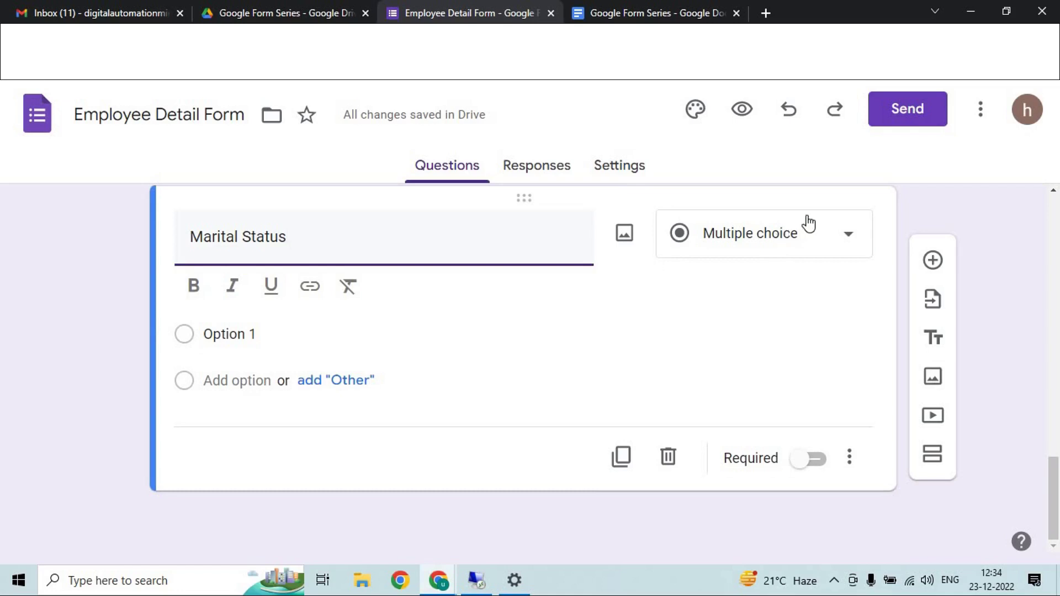
left_click(784, 238)
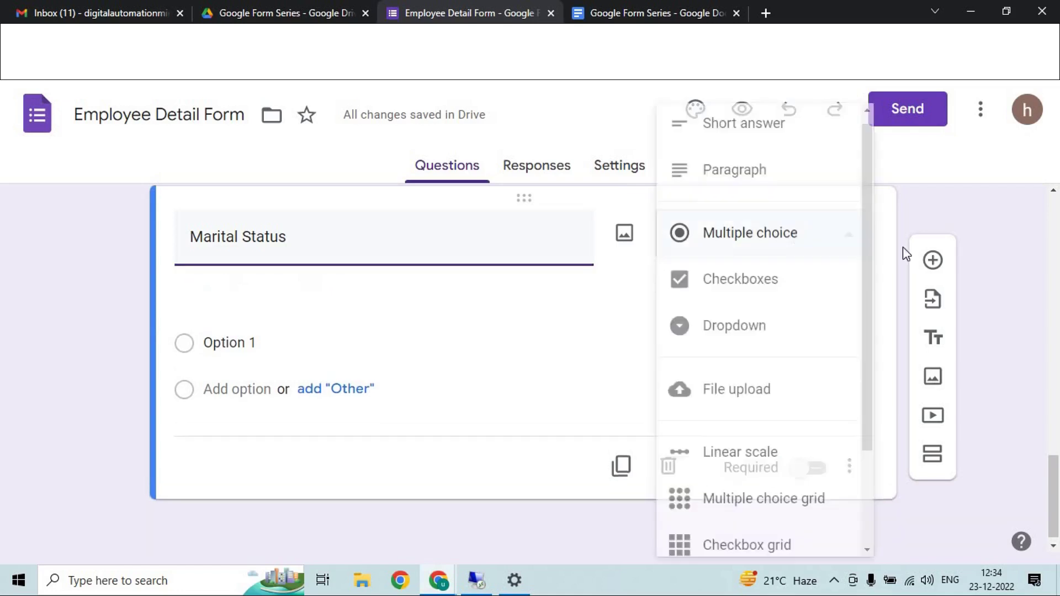
left_click(766, 124)
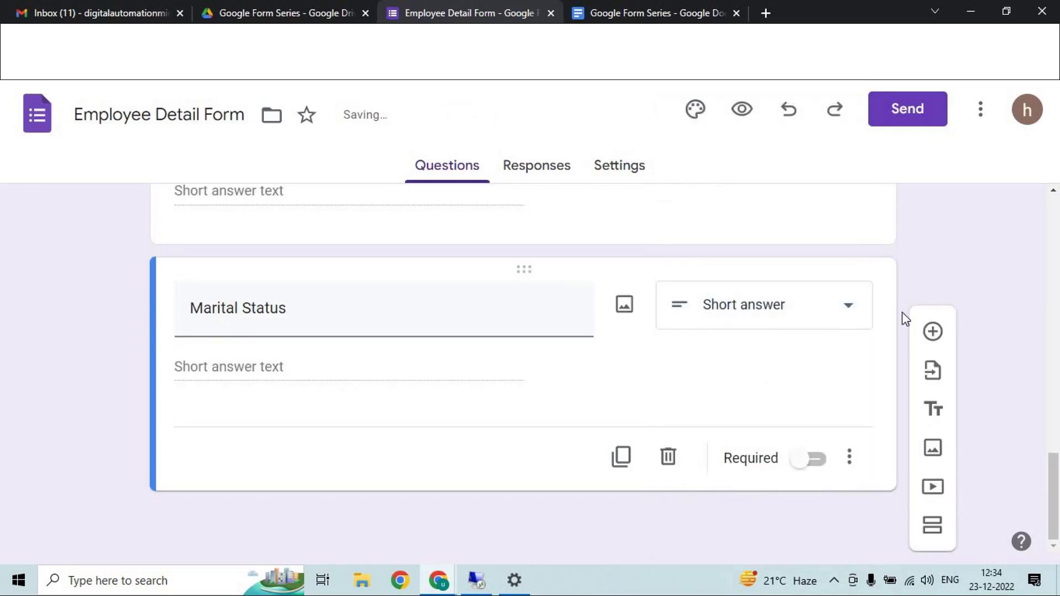
Add an 'Education' question below Marital Status and make it a Dropdown
left_click(933, 332)
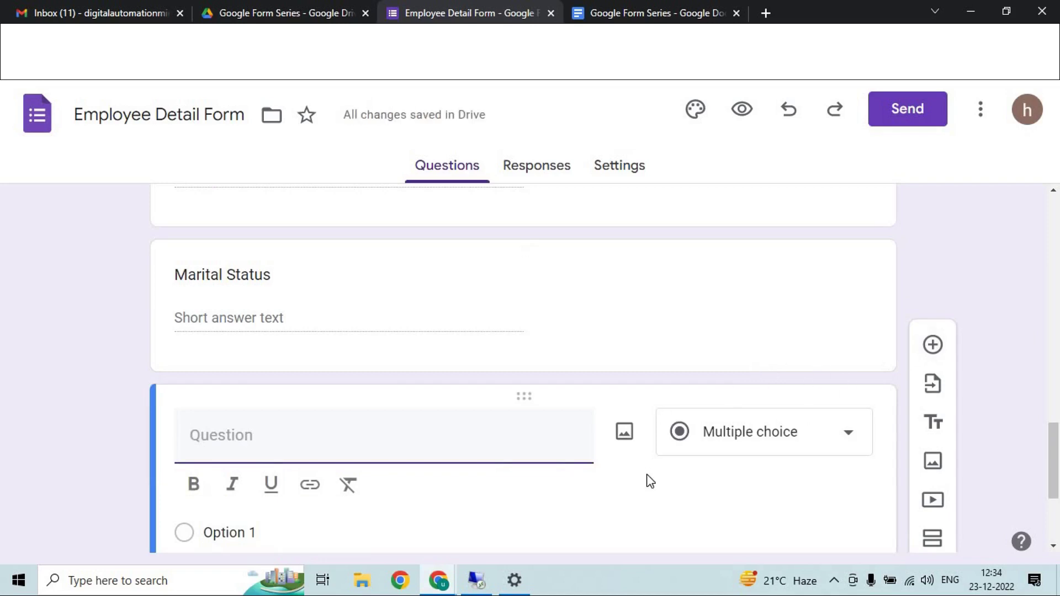
type("Education")
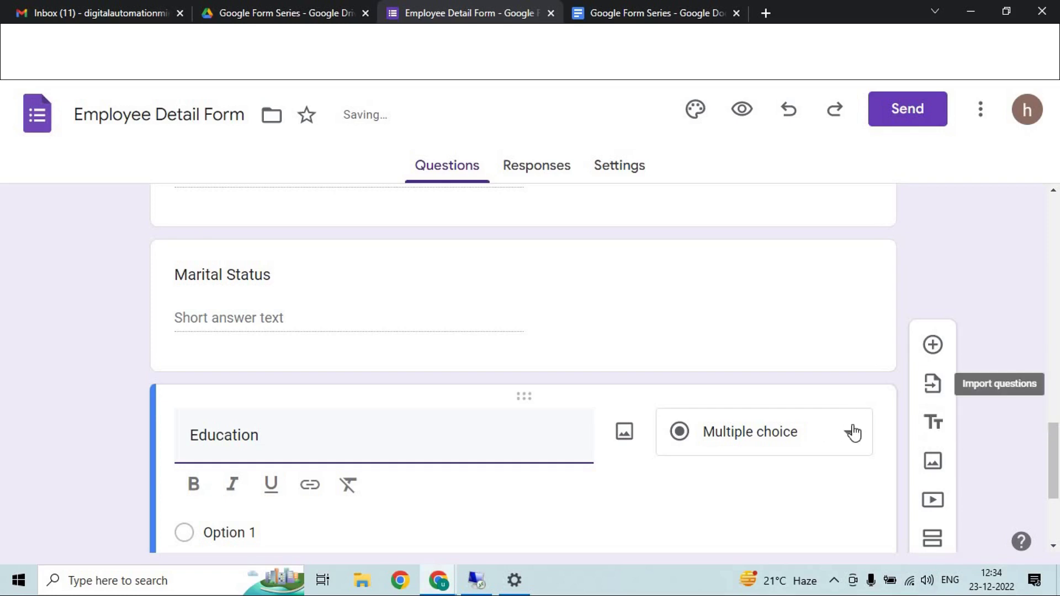
left_click(826, 437)
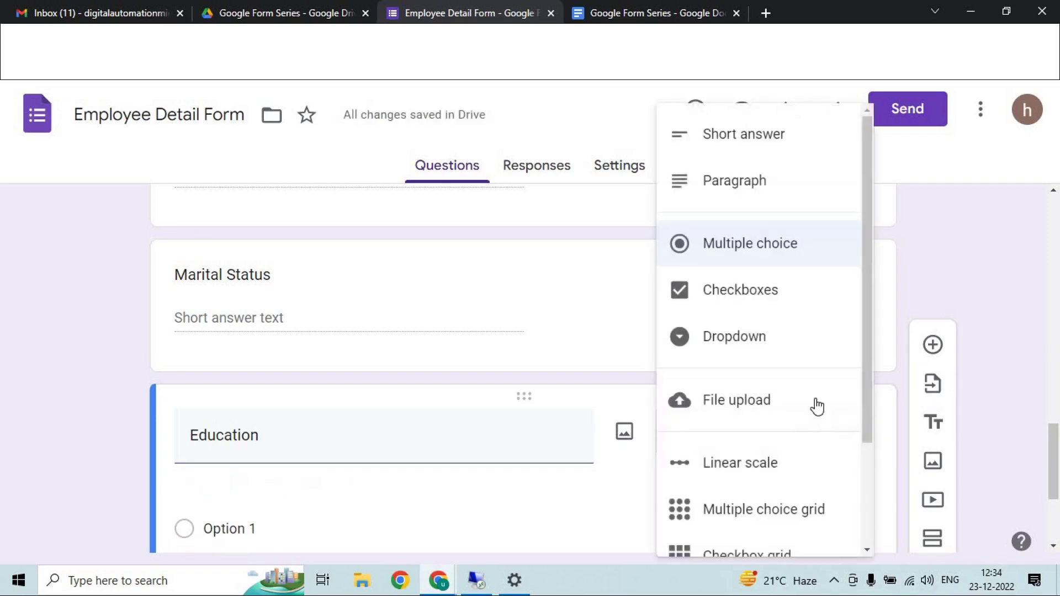
left_click(749, 143)
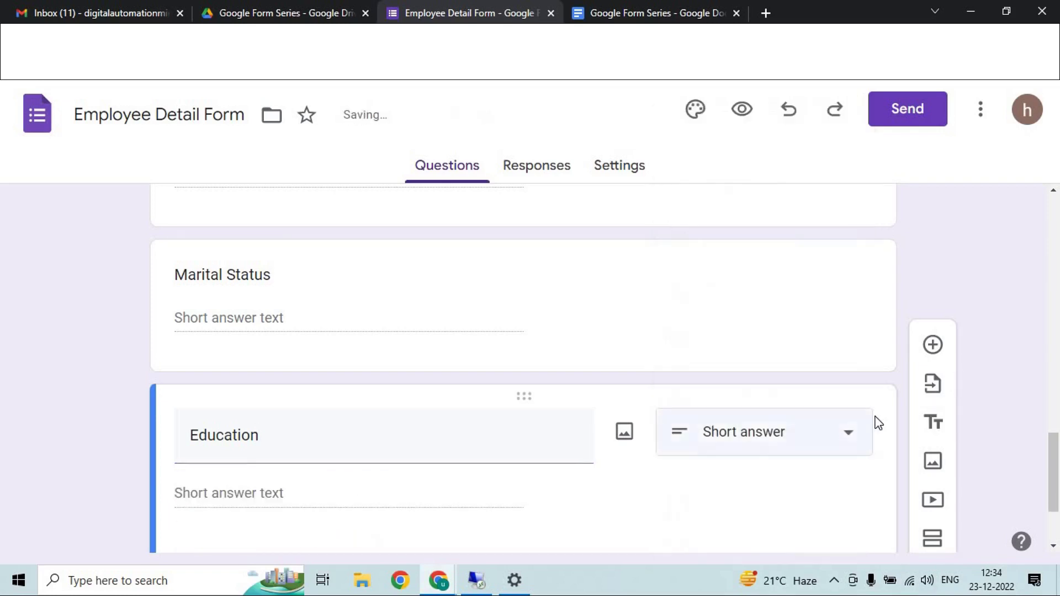
scroll(1056, 469, "down", 2)
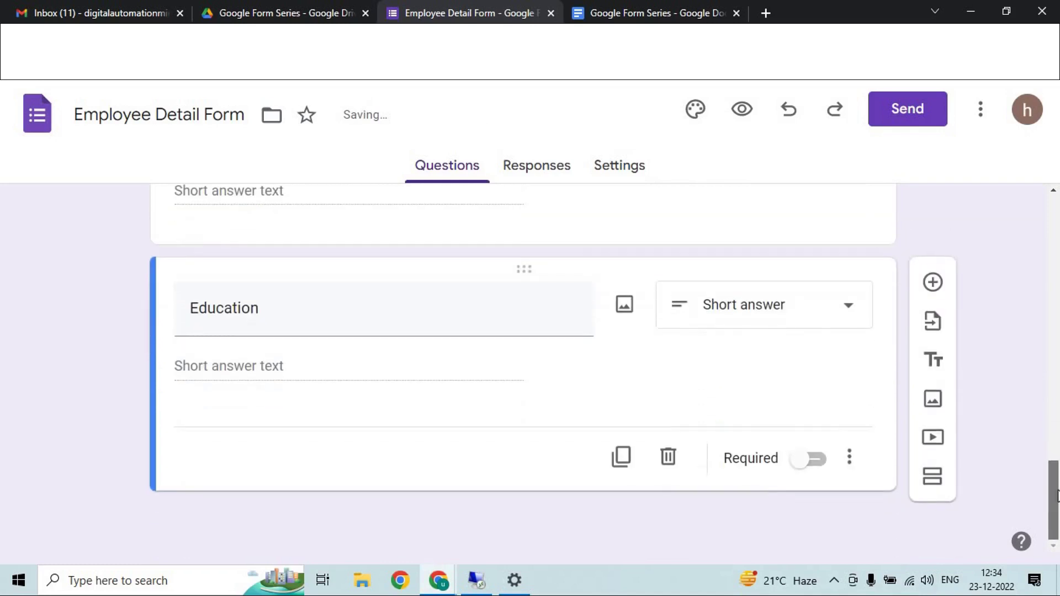
left_click(783, 307)
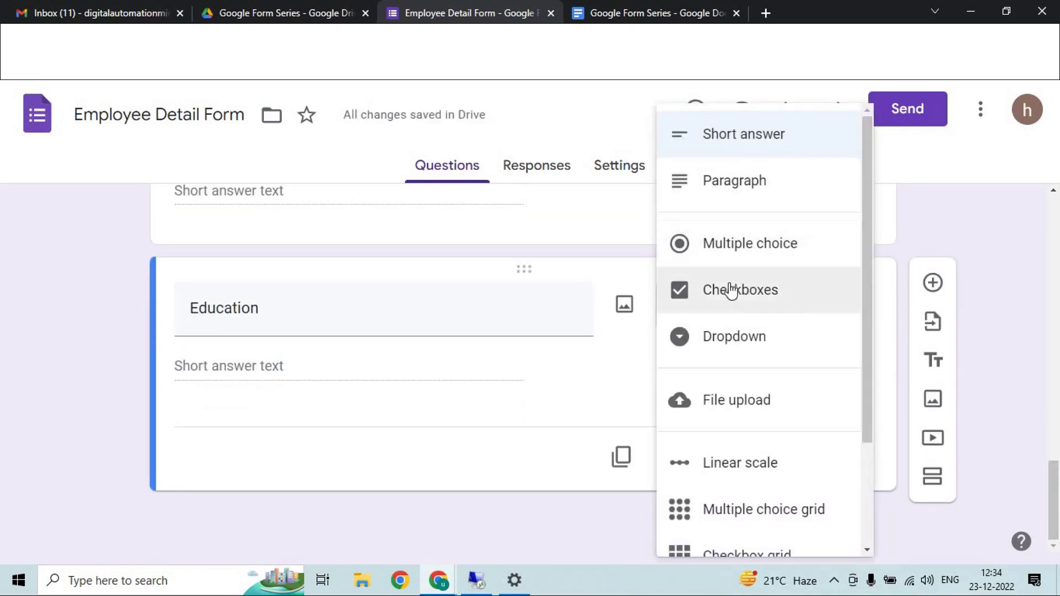
left_click(714, 342)
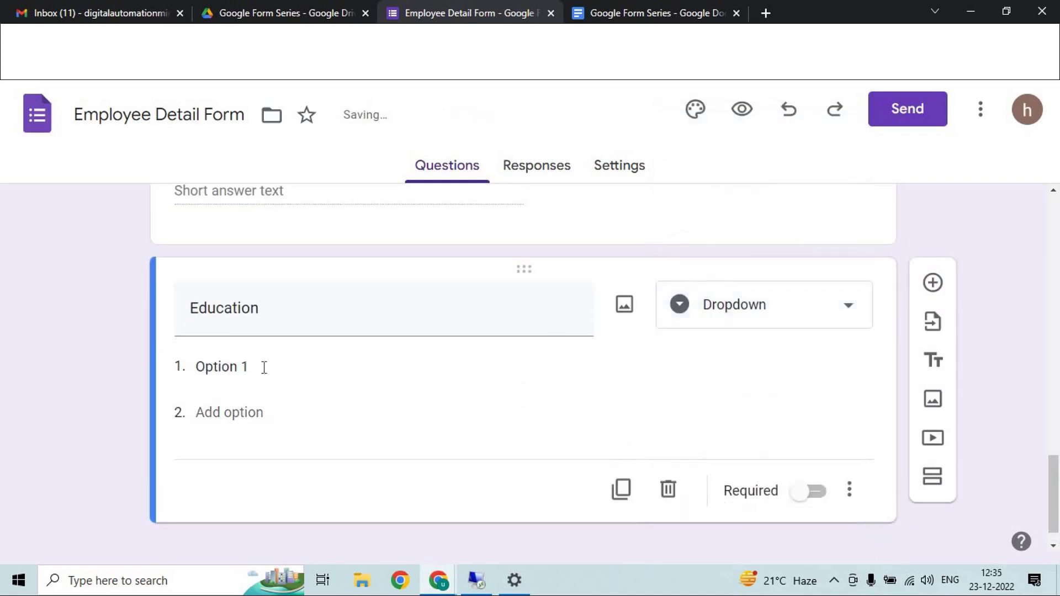
Enter the Education options 10th, 12th, B.tech, Deploma and ITI
left_click(249, 367)
type("10")
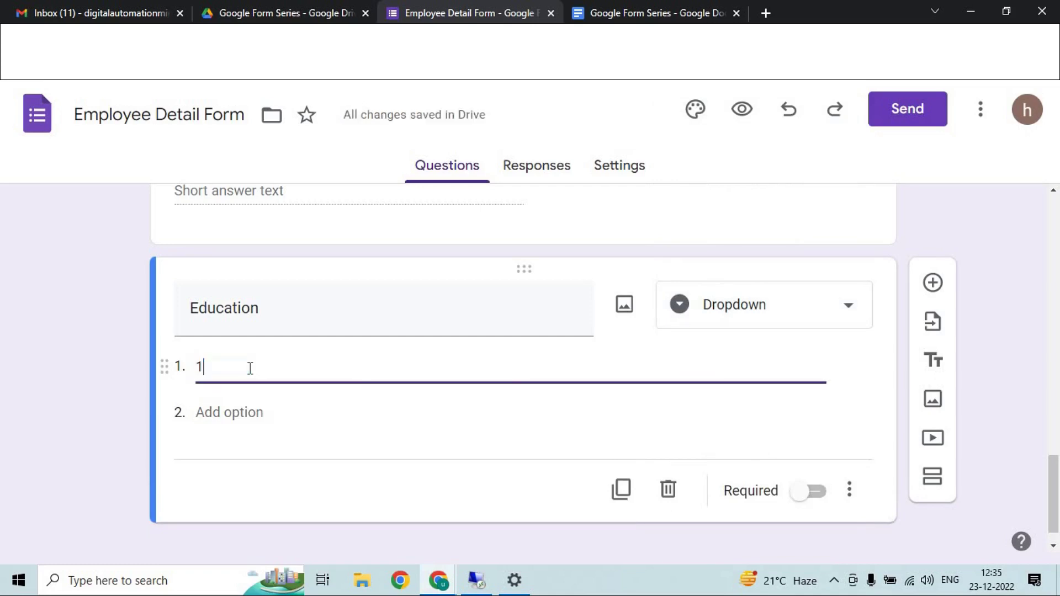
type("th")
key("Return")
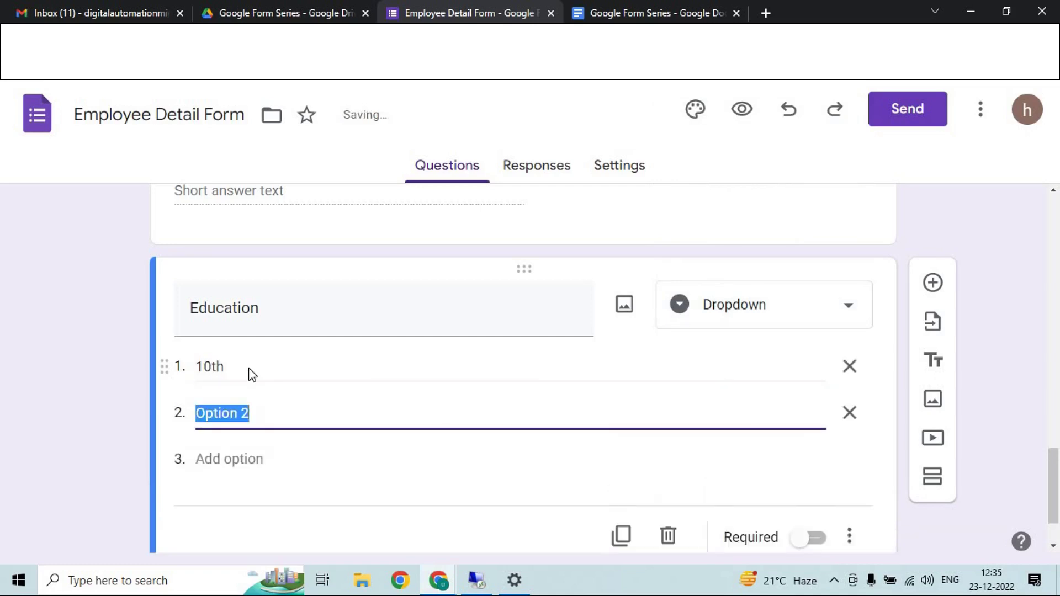
type("12th")
key("Return")
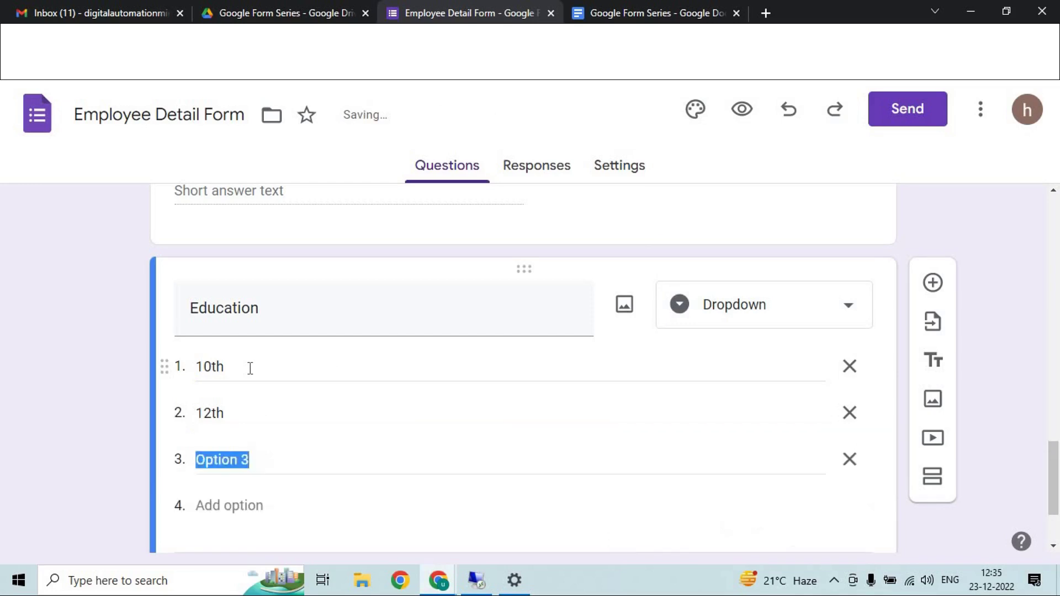
type("GrA")
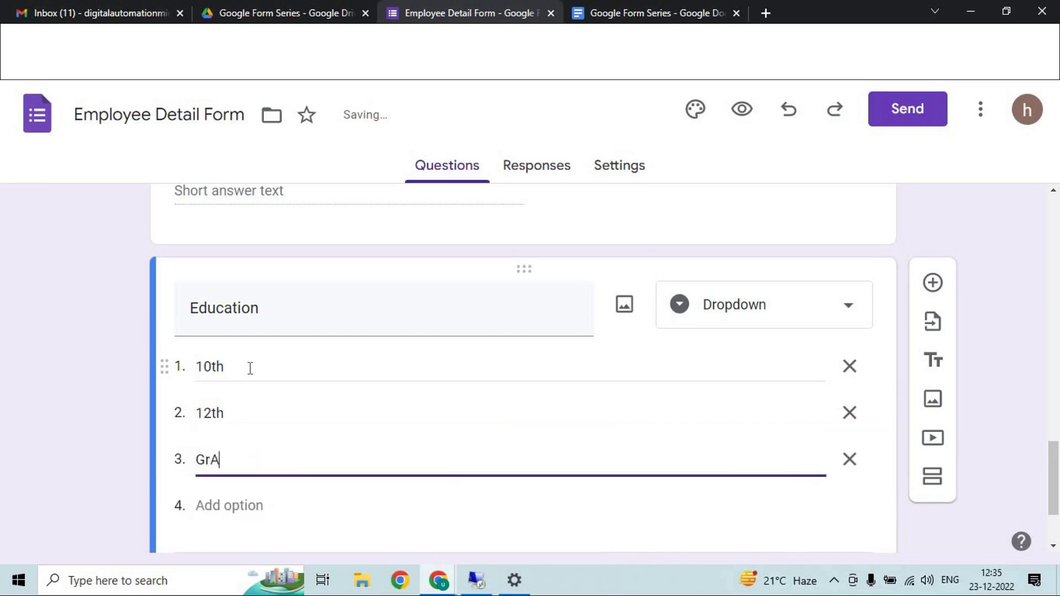
type("D")
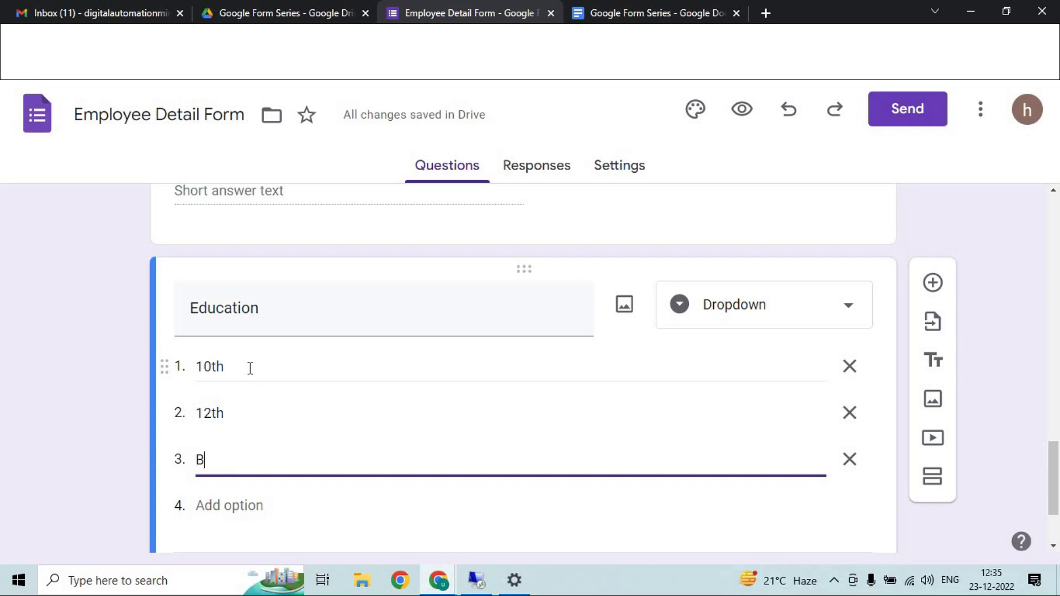
type(".tech")
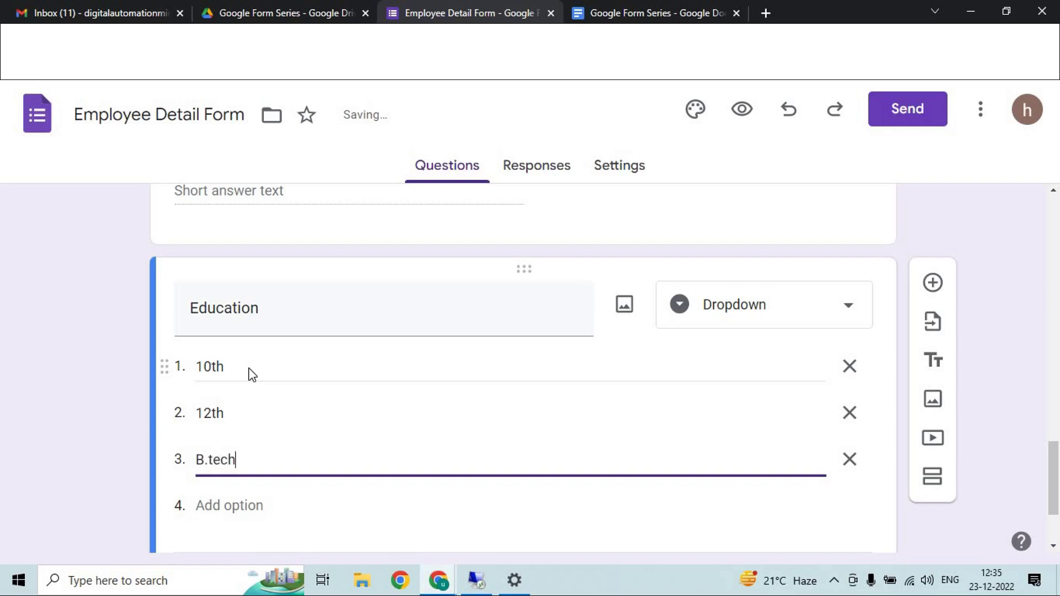
key("Return")
type("Deploma")
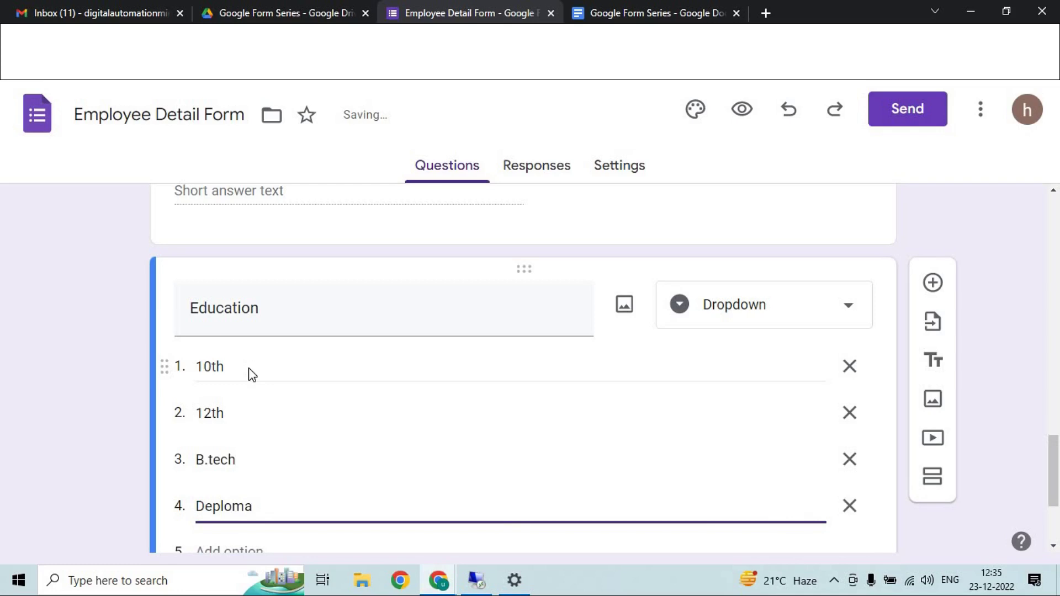
key("Return")
type("ITI")
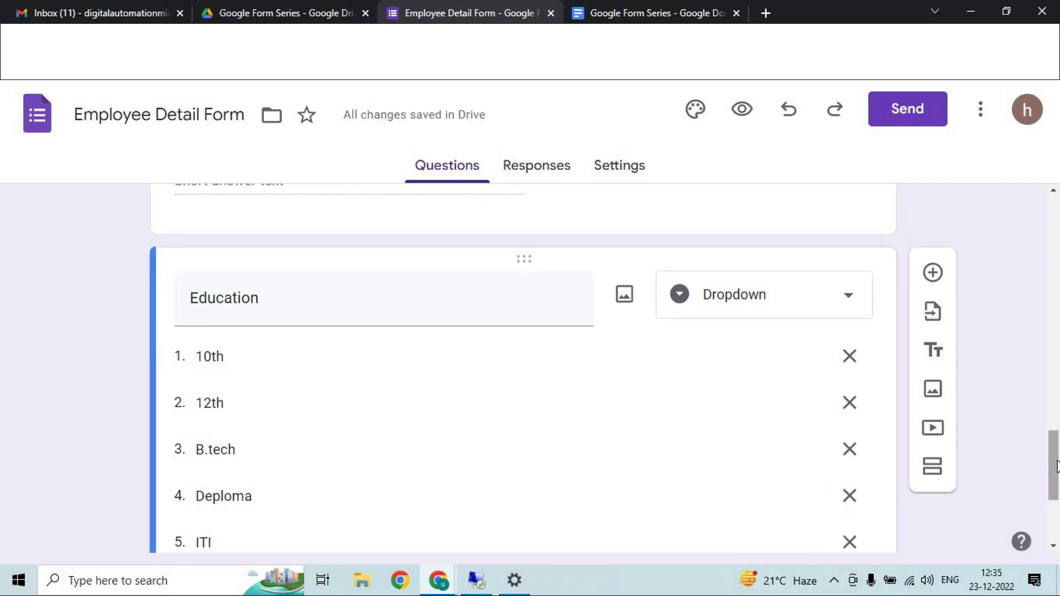
Add 'Other' as the sixth Education option
left_click_drag(1057, 467, 1057, 489)
key("Return")
type("o")
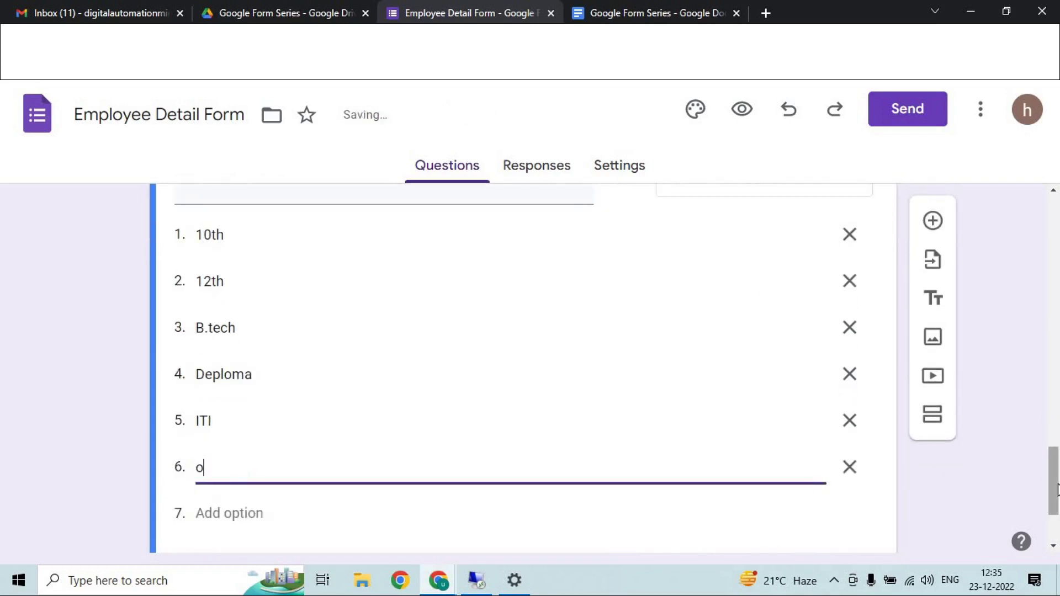
type("TEH")
key("BackSpace")
key("BackSpace")
key("BackSpace")
key("BackSpace")
type("her")
key("BackSpace")
key("BackSpace")
type("he")
scroll(1057, 538, "up", 2)
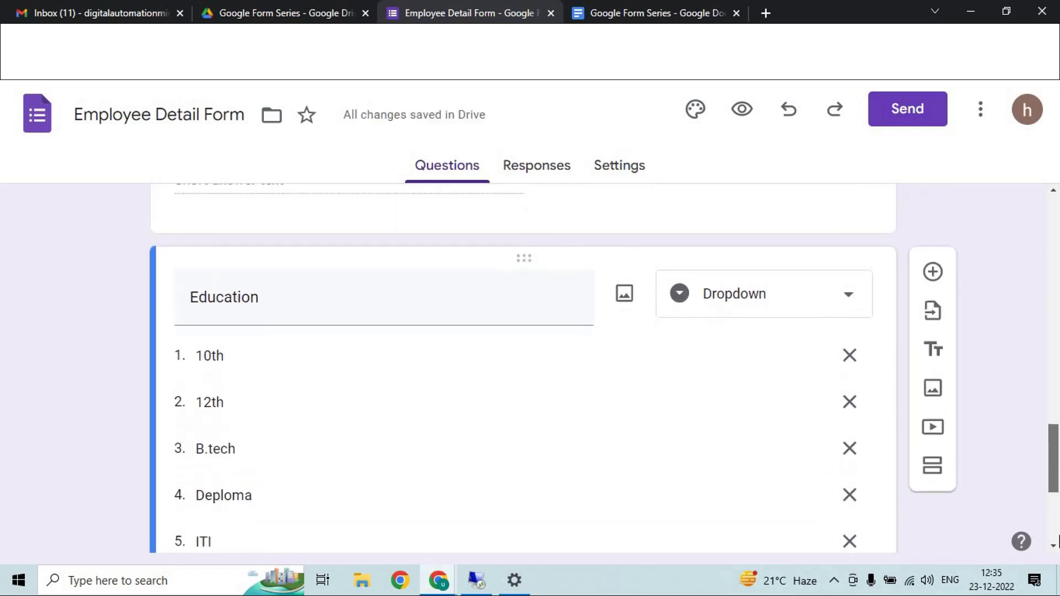
scroll(974, 282, "down", 4)
scroll(974, 282, "up", 2)
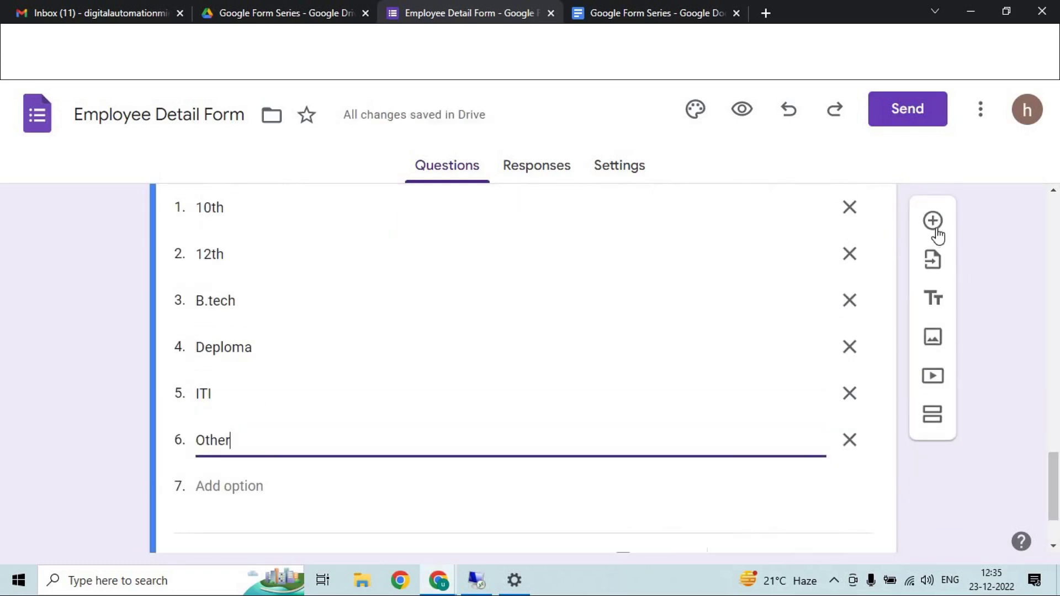
Add a 'Total Eperience' question with response validation requiring the answer to be a number
left_click(933, 223)
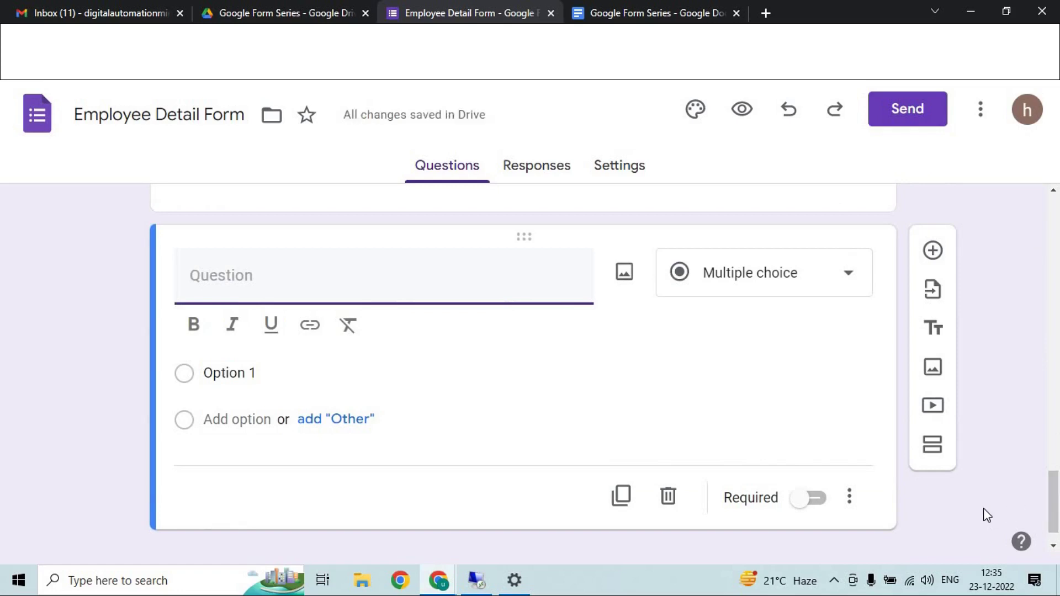
type("Total Eperience")
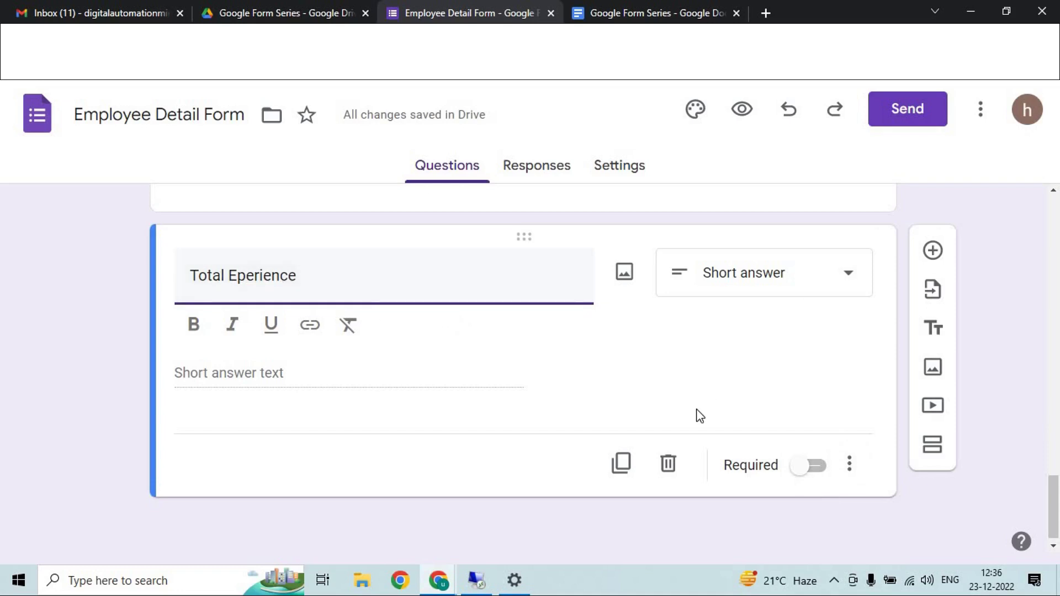
left_click(850, 465)
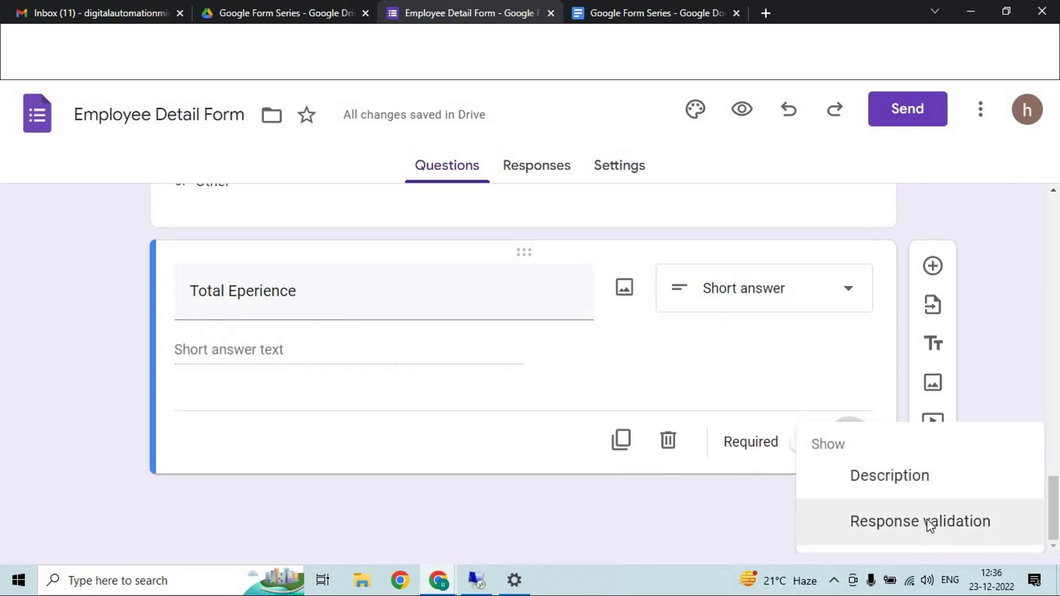
left_click(929, 527)
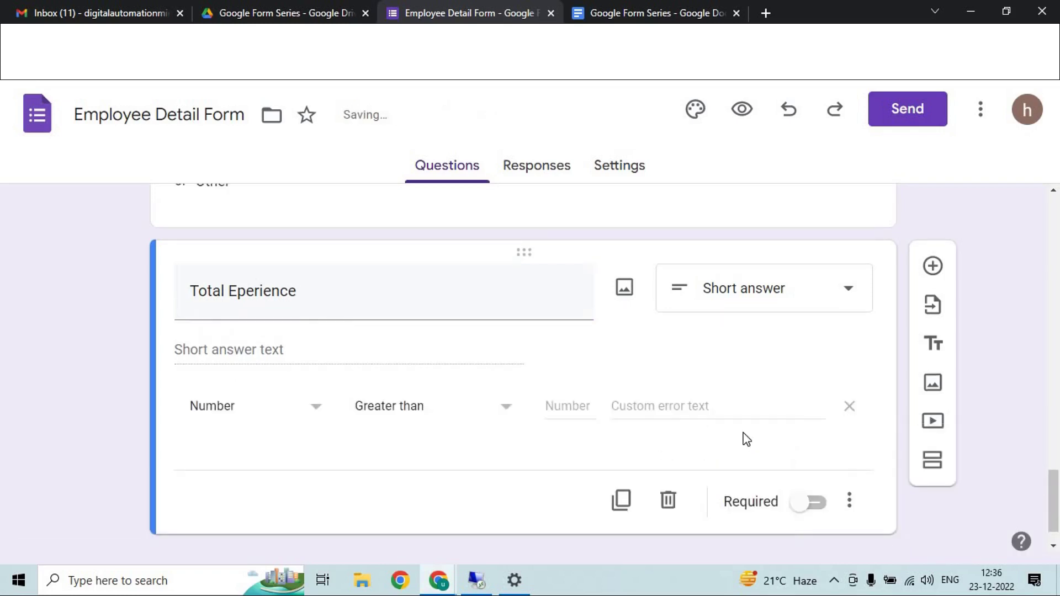
left_click(373, 415)
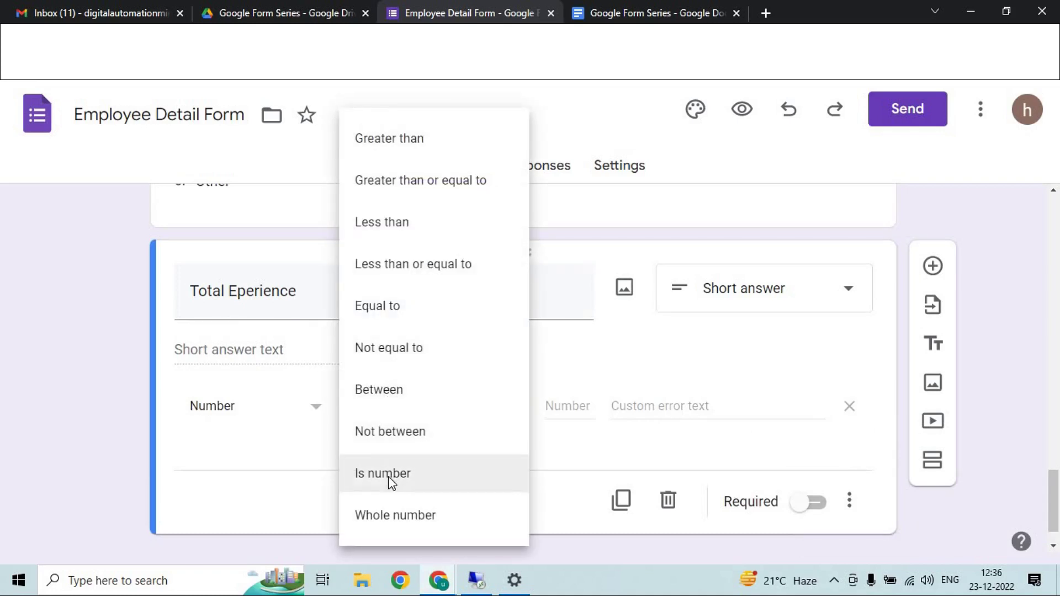
left_click(389, 479)
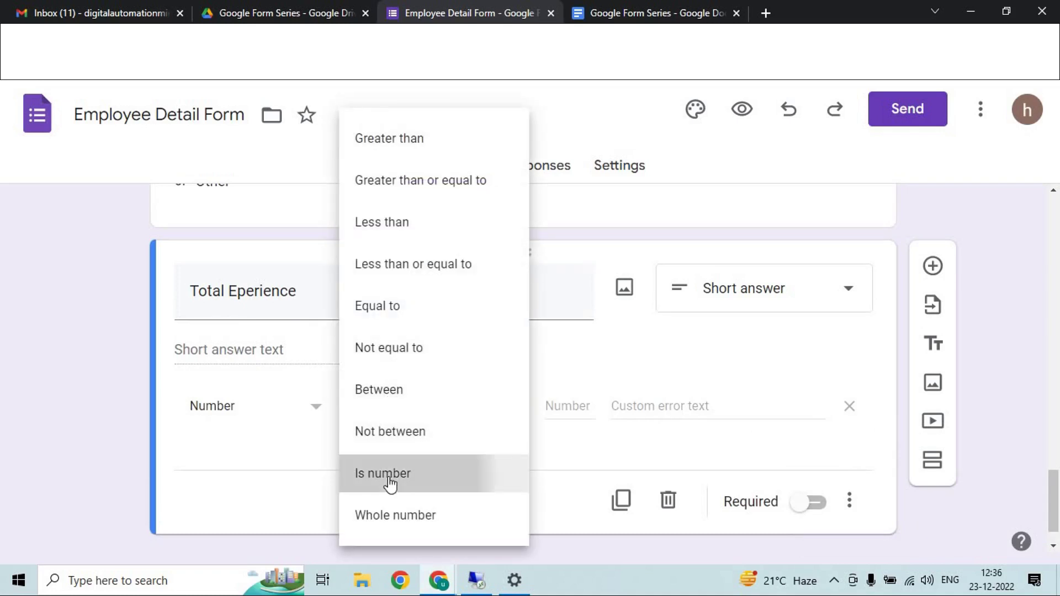
Set the validation error text to 'Only Number Allow', make the question required, and add another question
left_click(611, 407)
type("0")
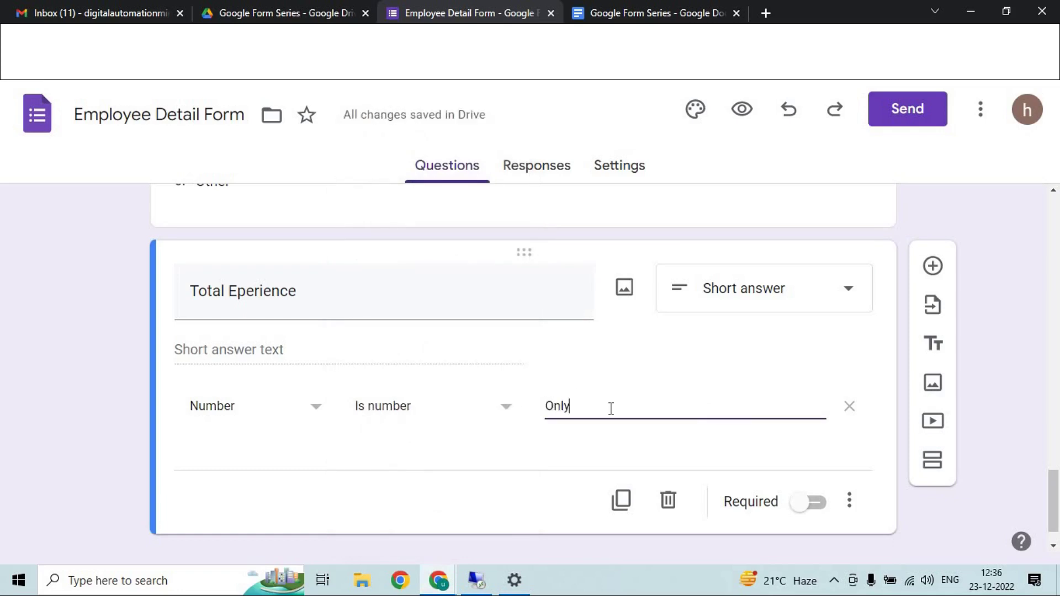
type("mber All")
type("ow")
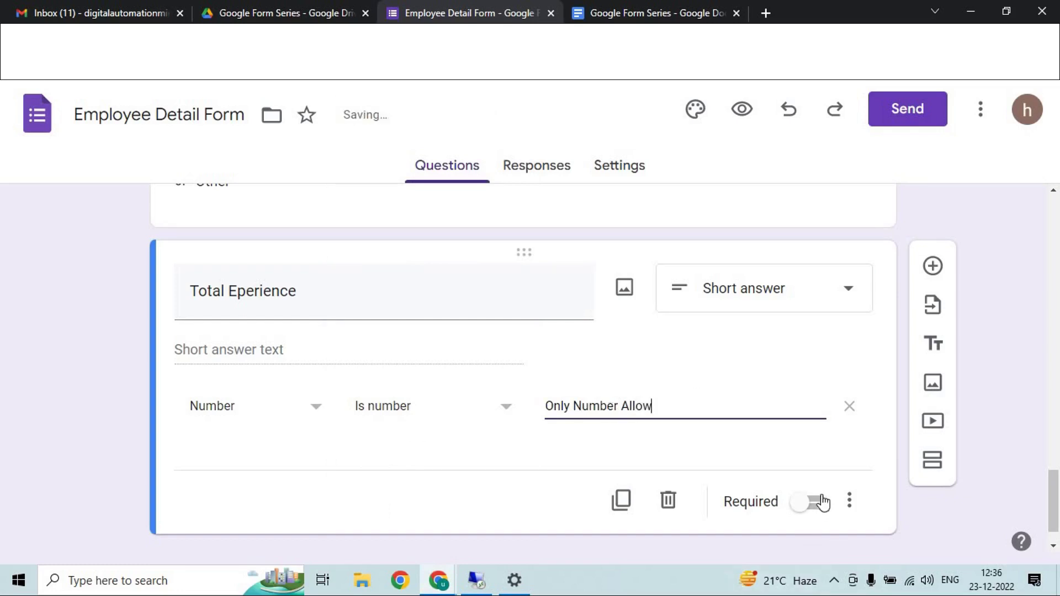
left_click(815, 501)
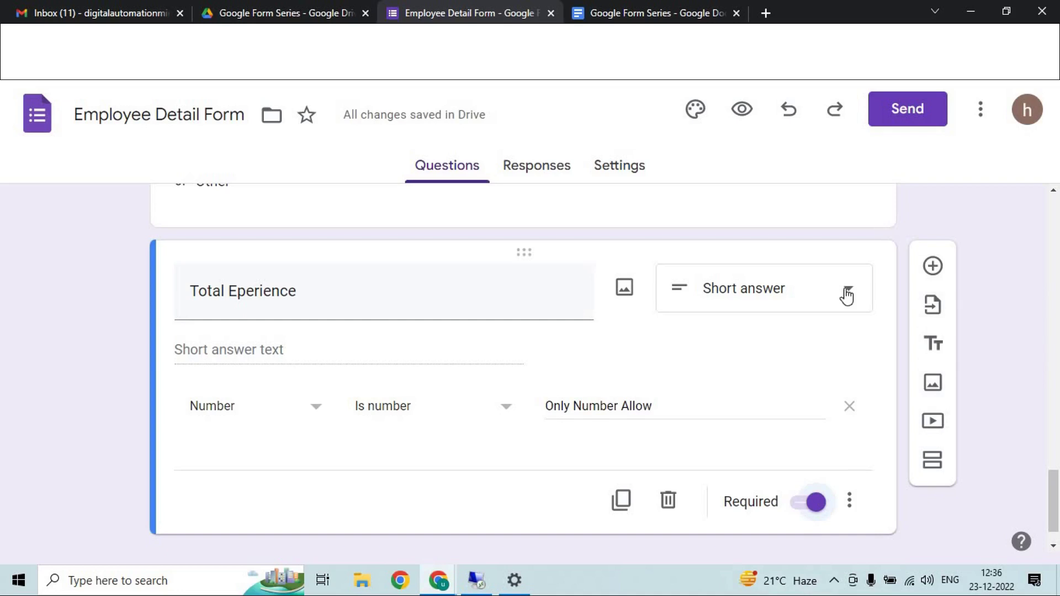
left_click(933, 266)
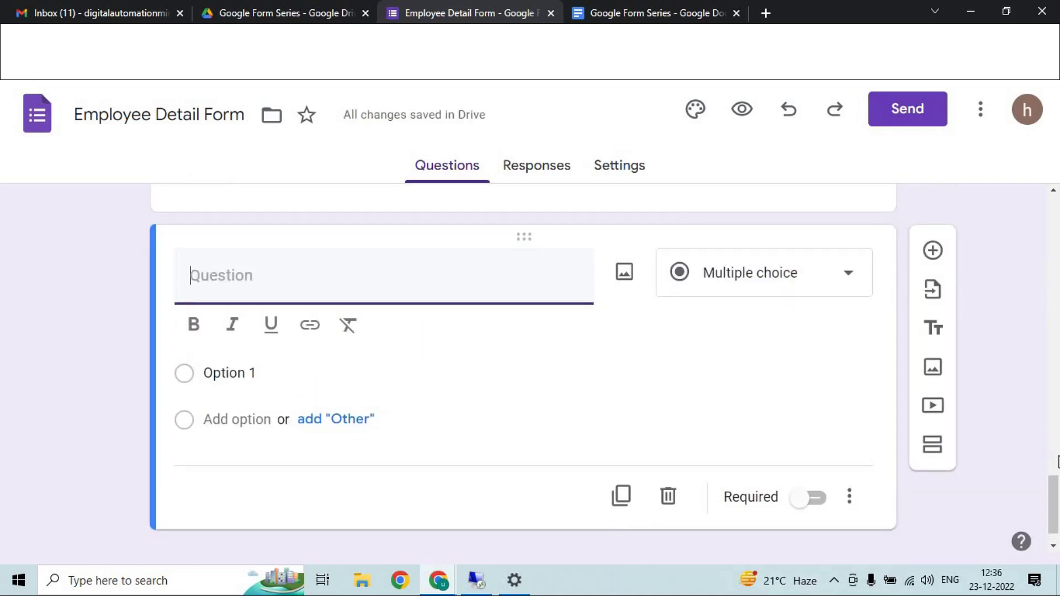
Title three new questions 'Aadhar Card Number', 'Aadhar Card Photo' and 'Pan Card No.'
type("AD")
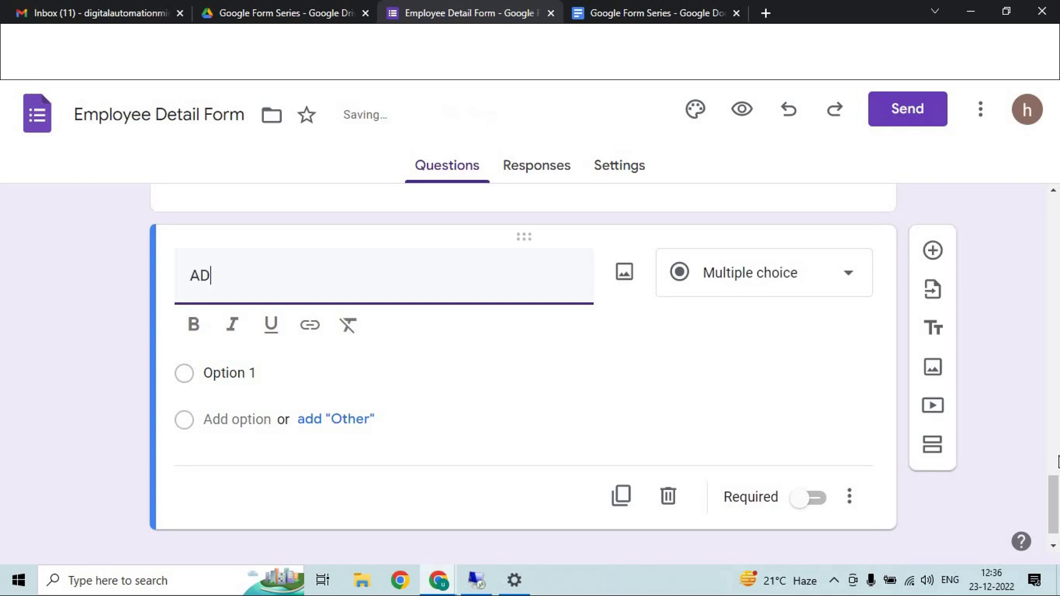
type("Da")
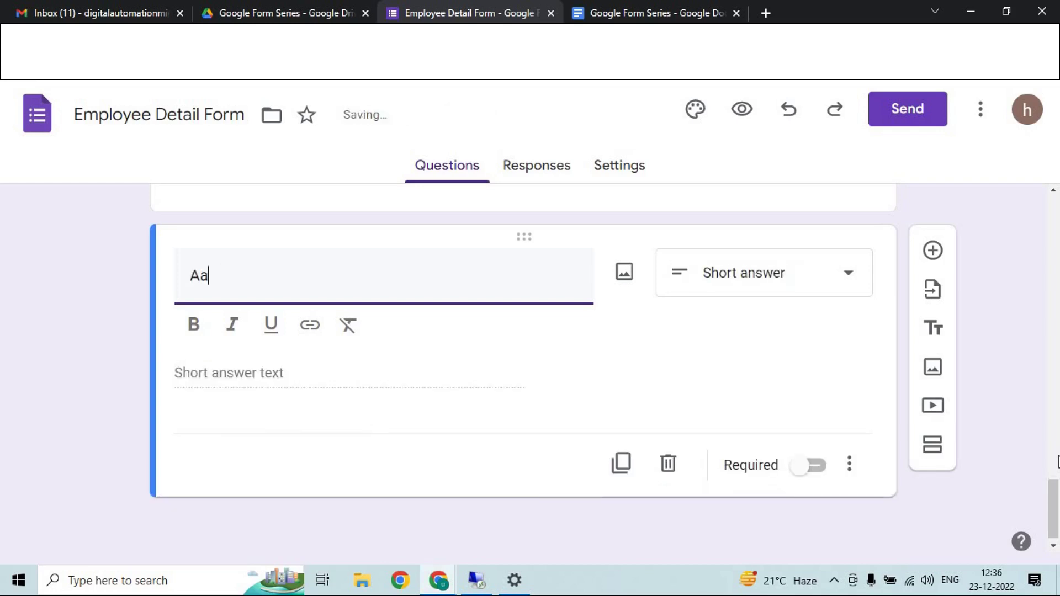
type("har Car")
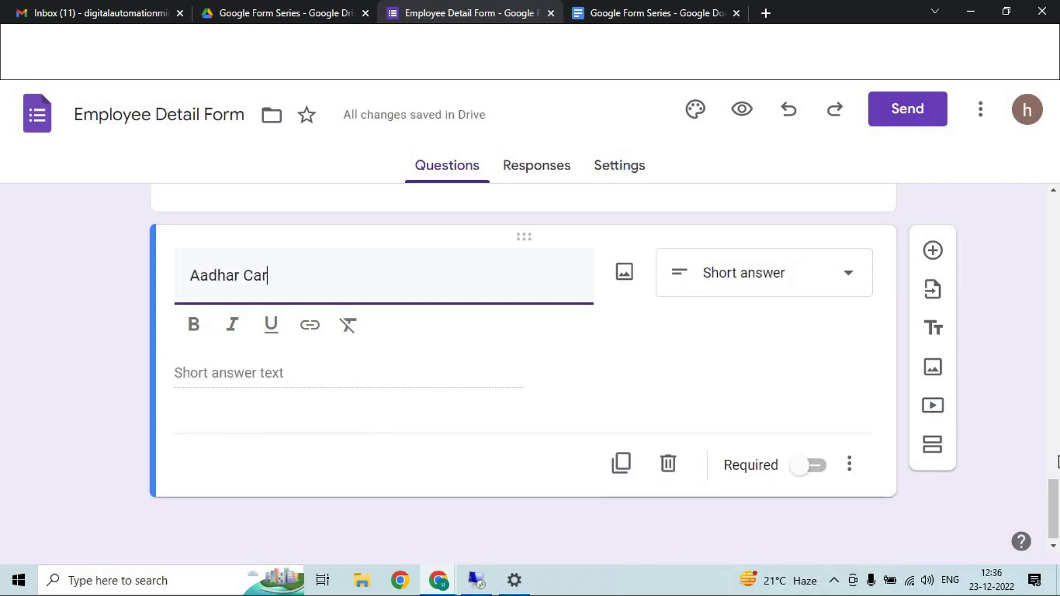
type("Number")
left_click(932, 251)
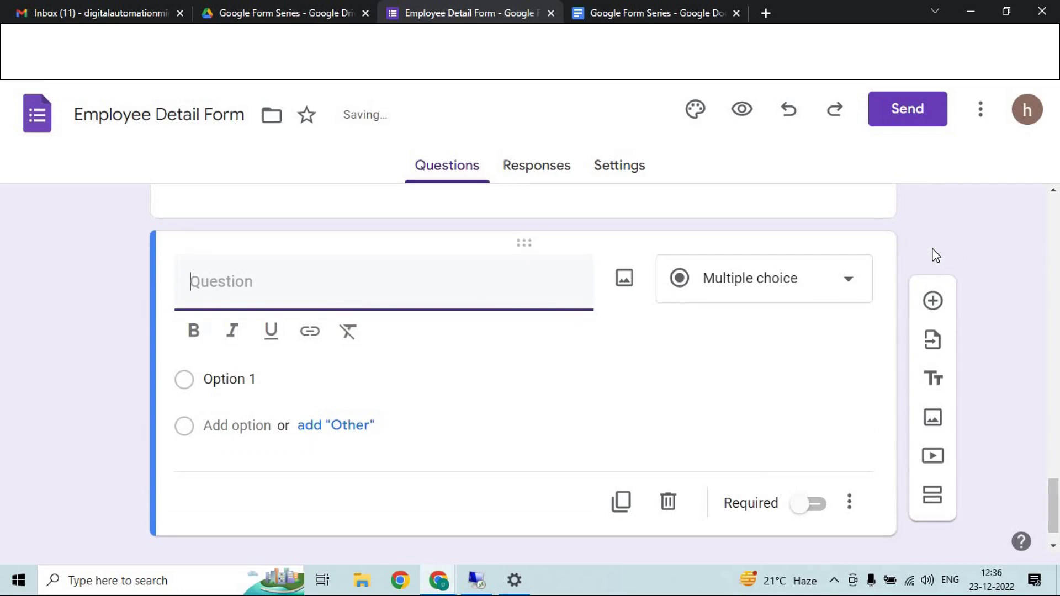
type("Aadr")
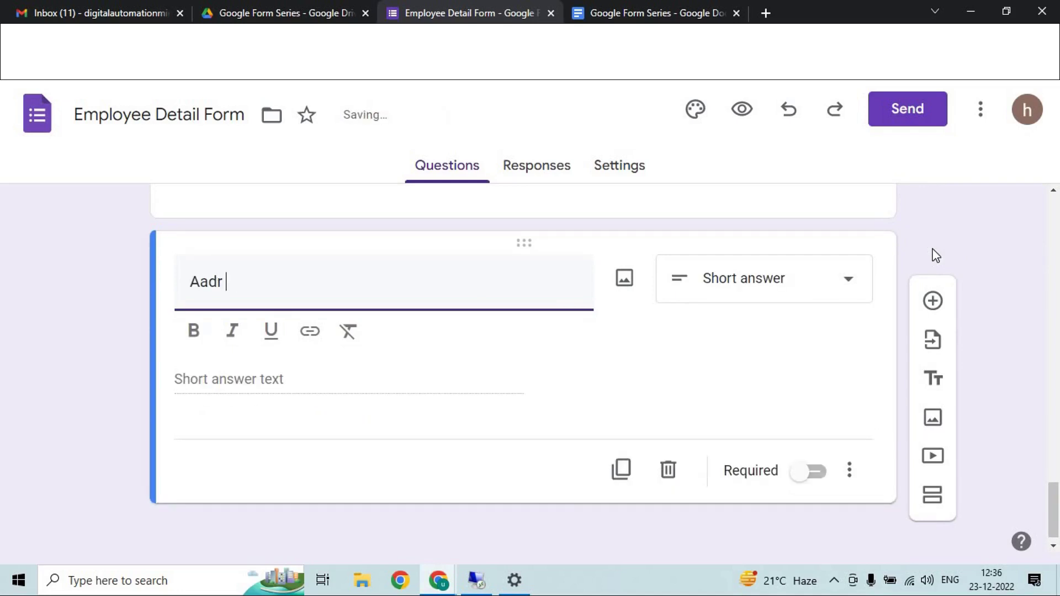
type("HA")
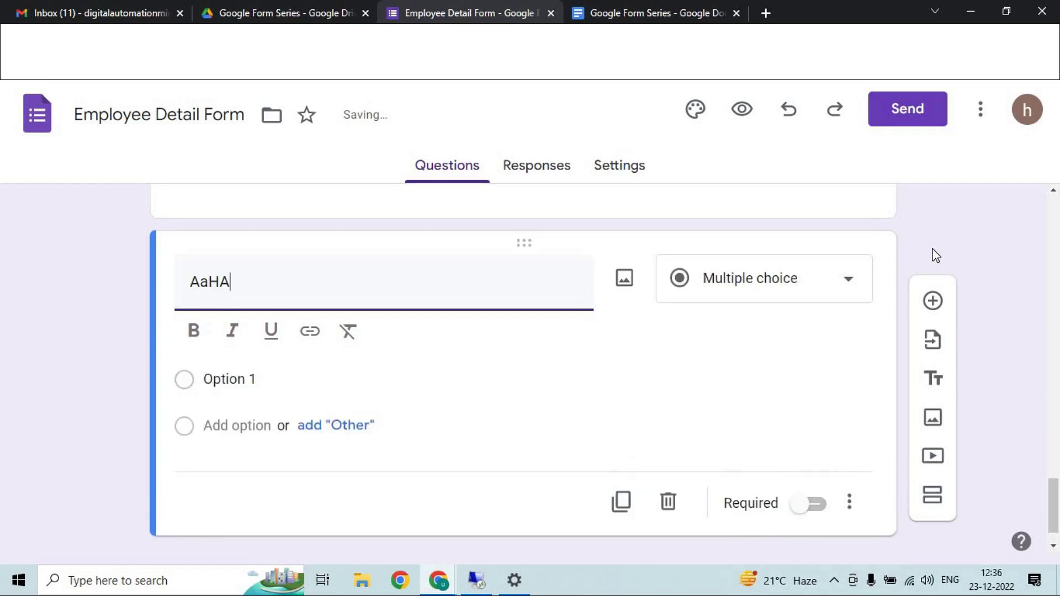
key("BackSpace")
key("BackSpace")
type("har Ca")
type("rd Photo")
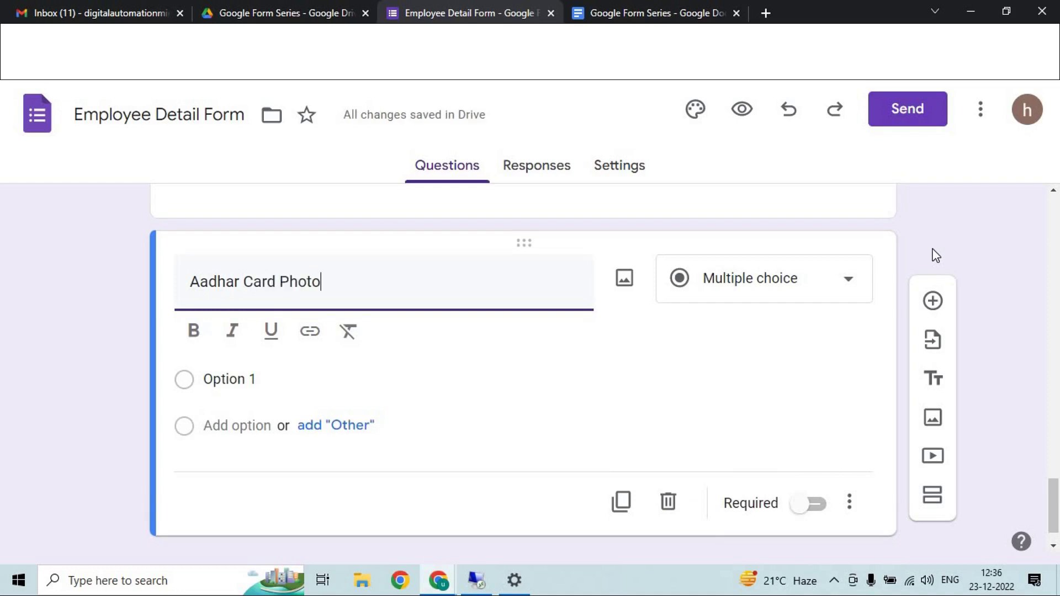
left_click(934, 302)
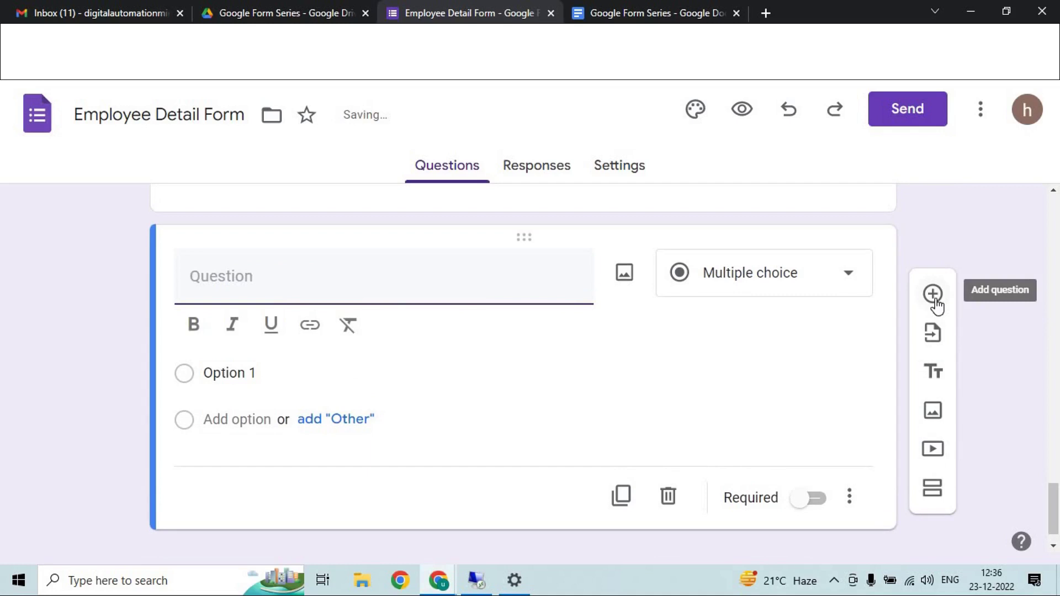
type("Pan Card ")
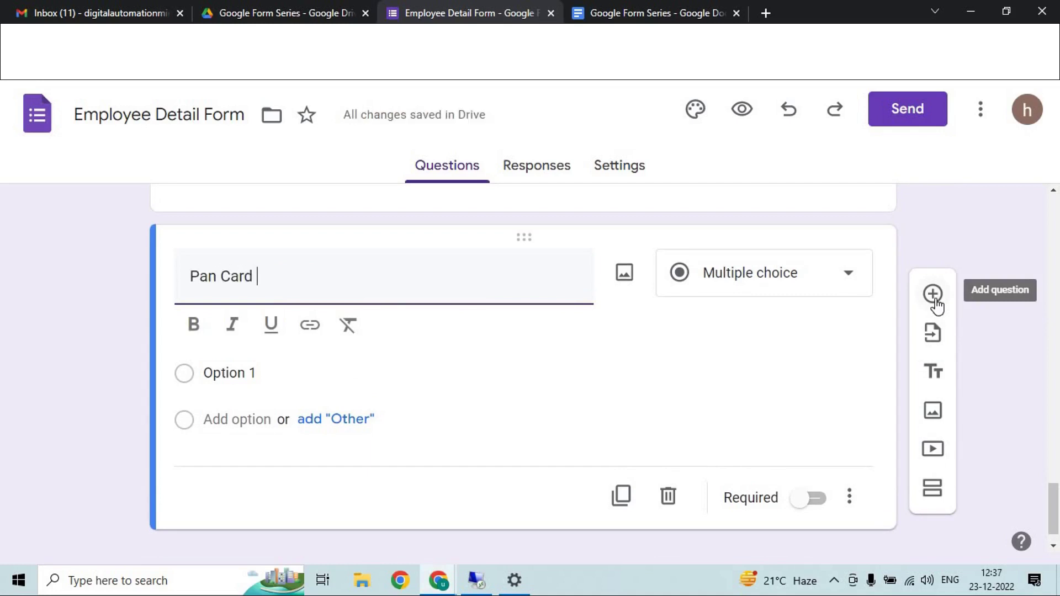
type("No,")
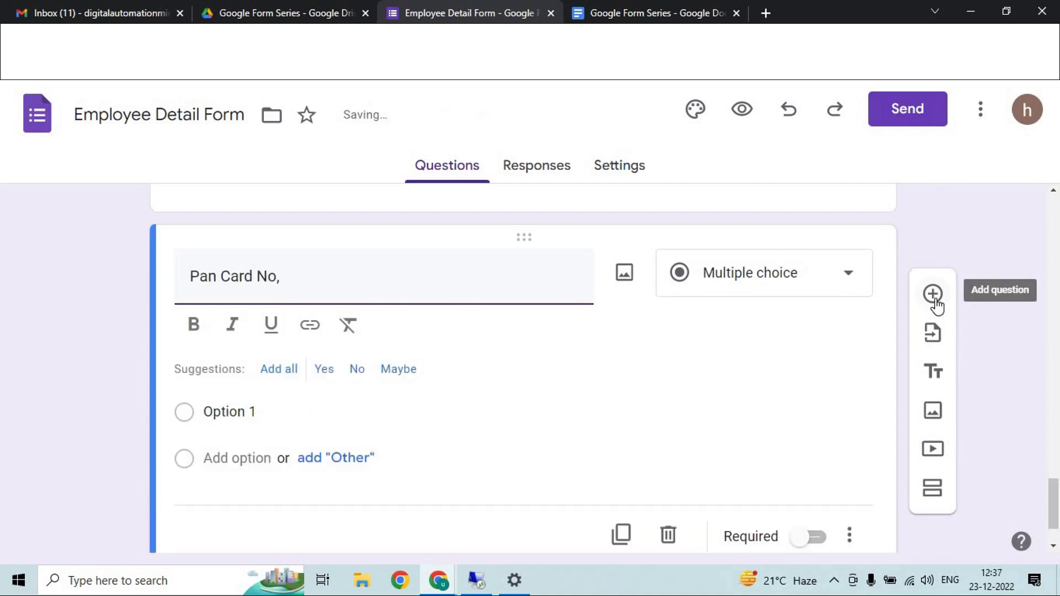
key("BackSpace")
key("BackSpace")
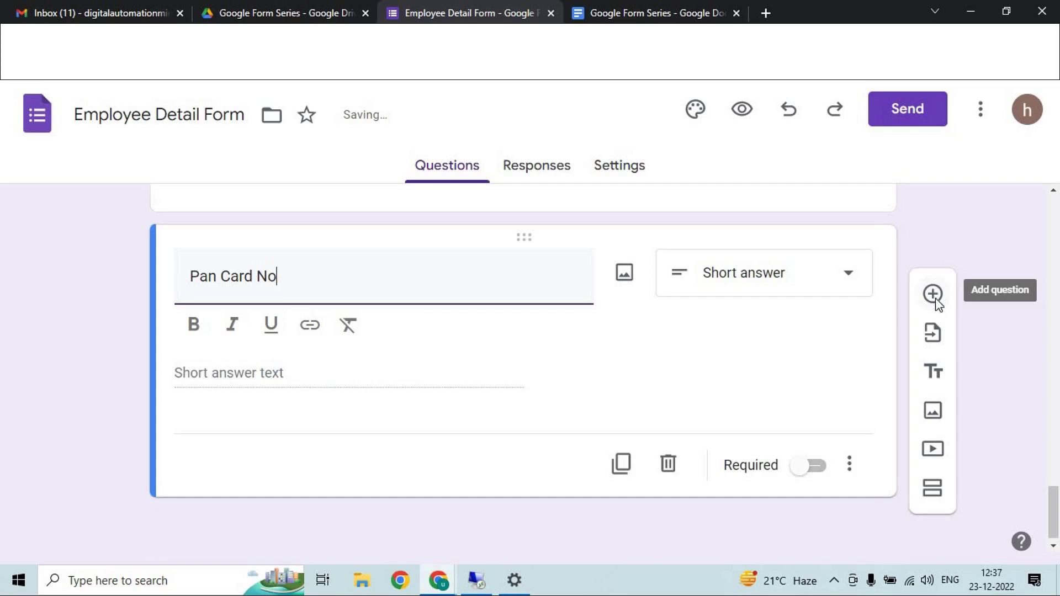
type(".")
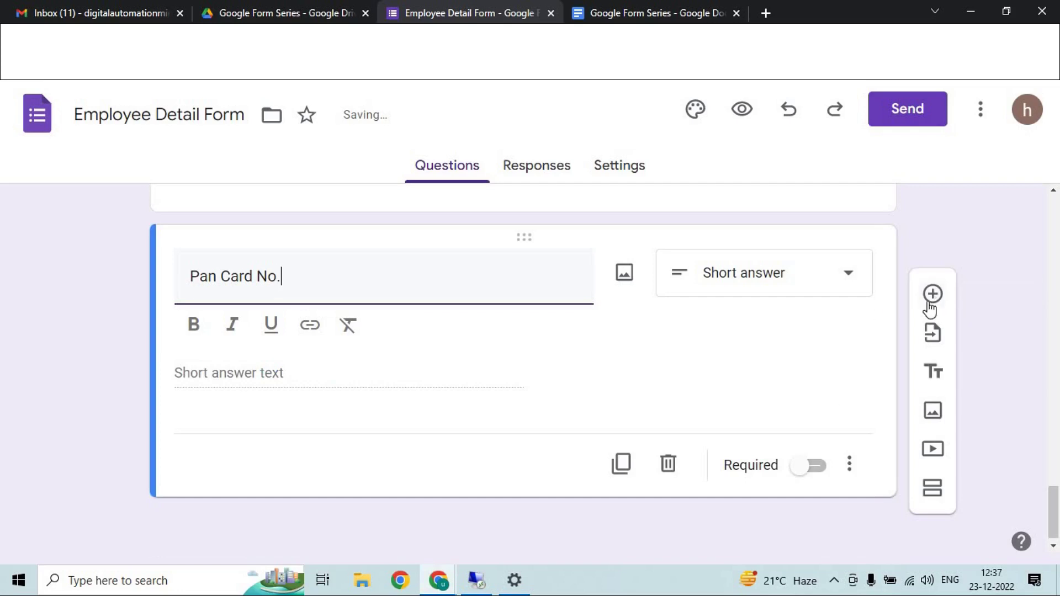
Add a 'Photo (Selfie)' question and change its type to File upload
left_click(932, 296)
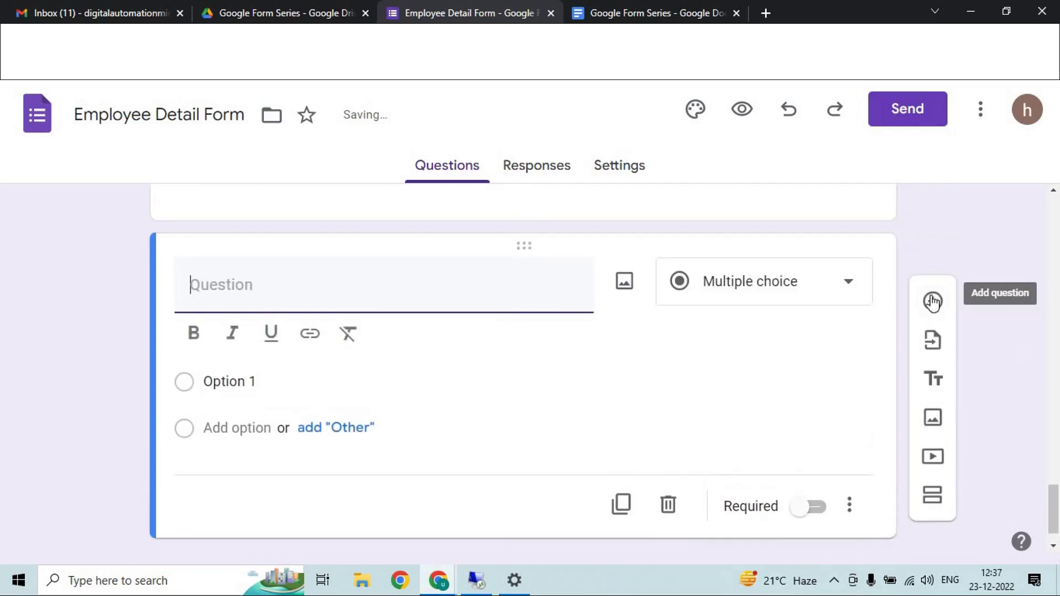
type("Ph")
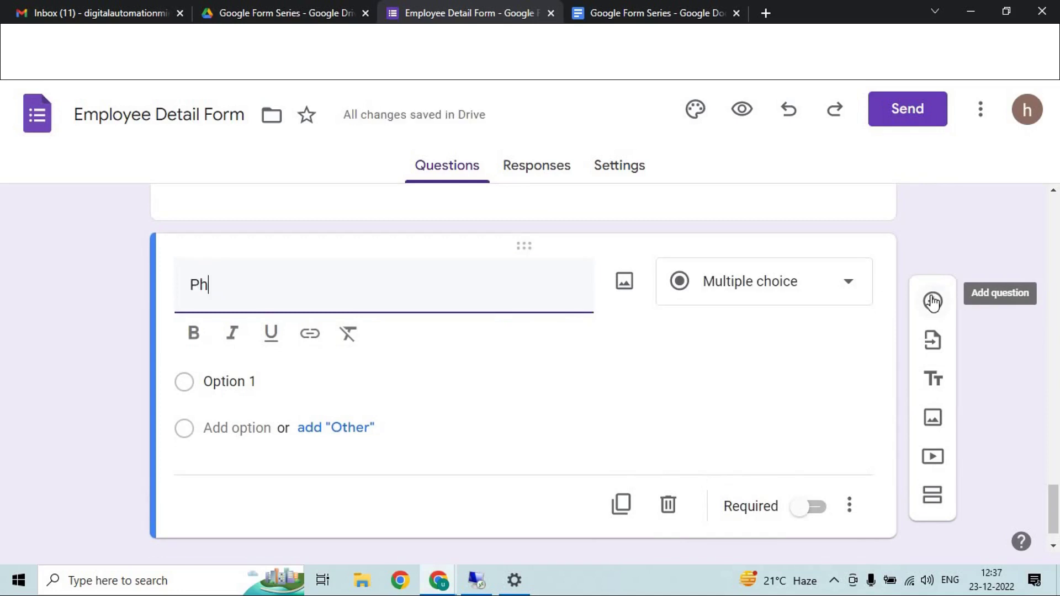
type("oto (Se")
type("l")
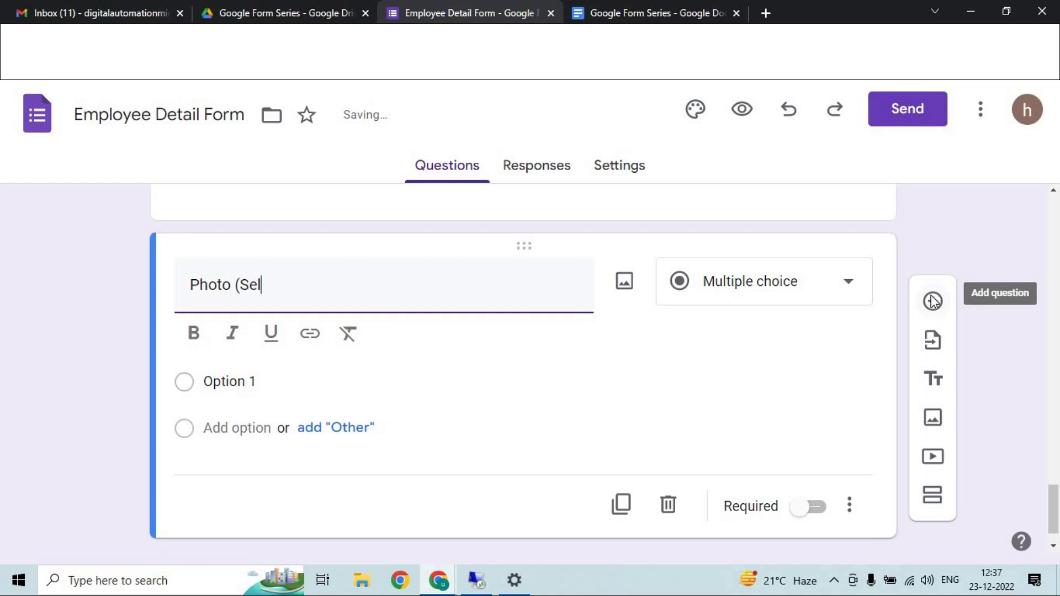
type("fie")
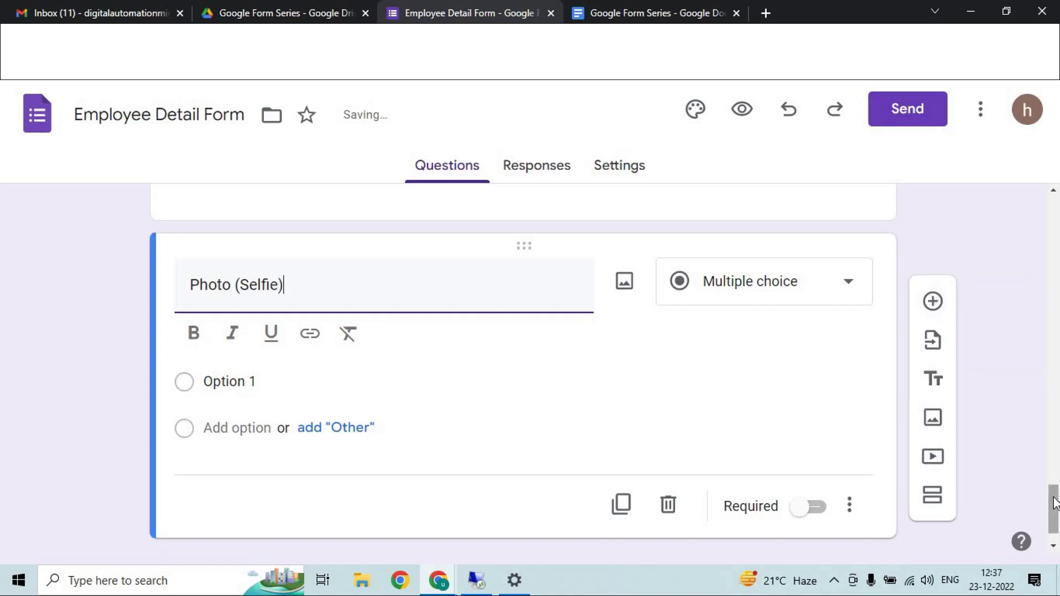
left_click_drag(1054, 502, 1053, 508)
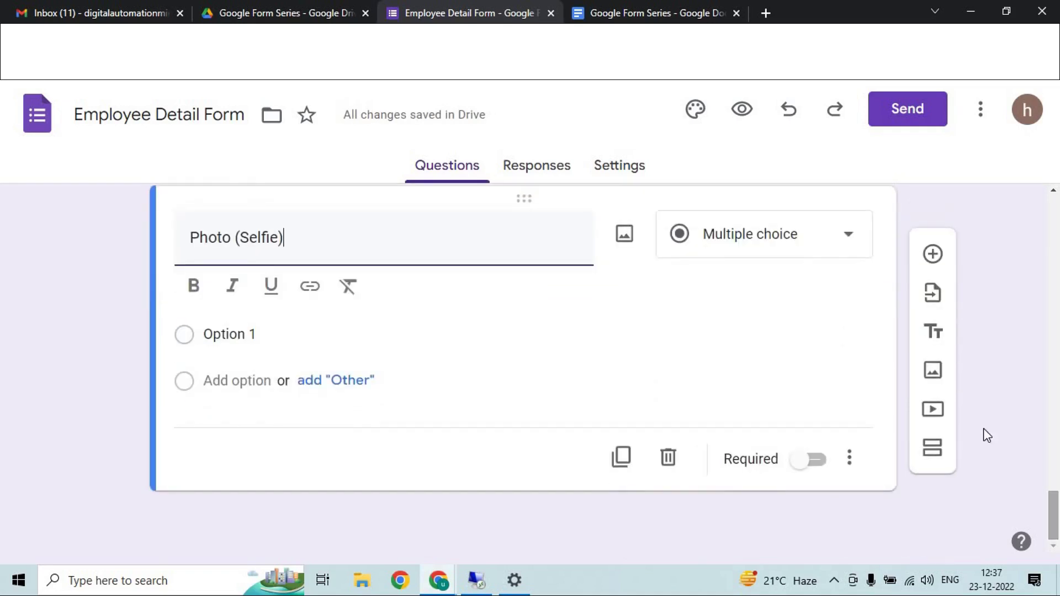
left_click(741, 243)
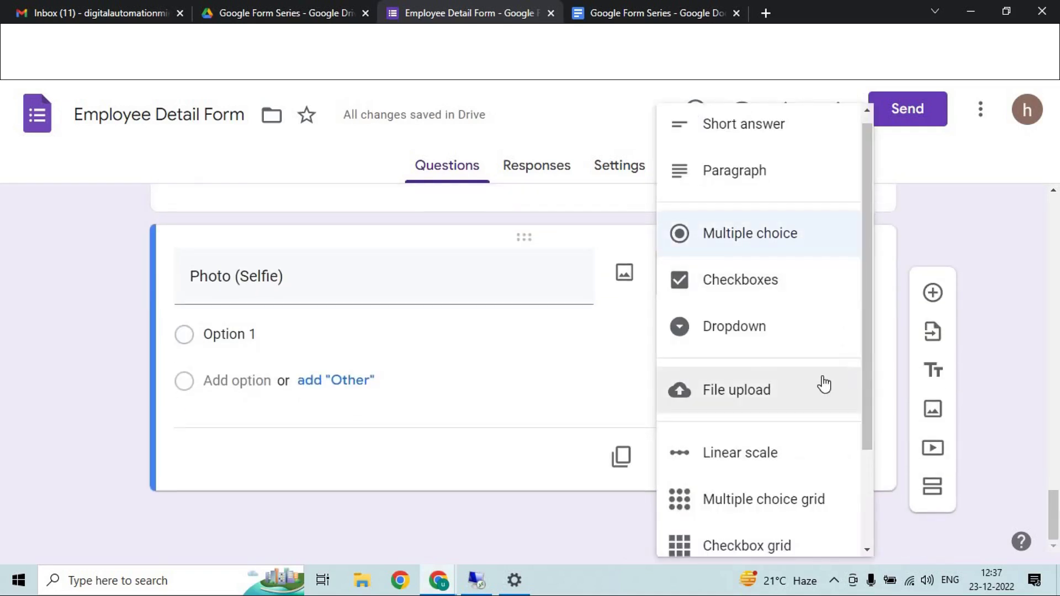
left_click(737, 397)
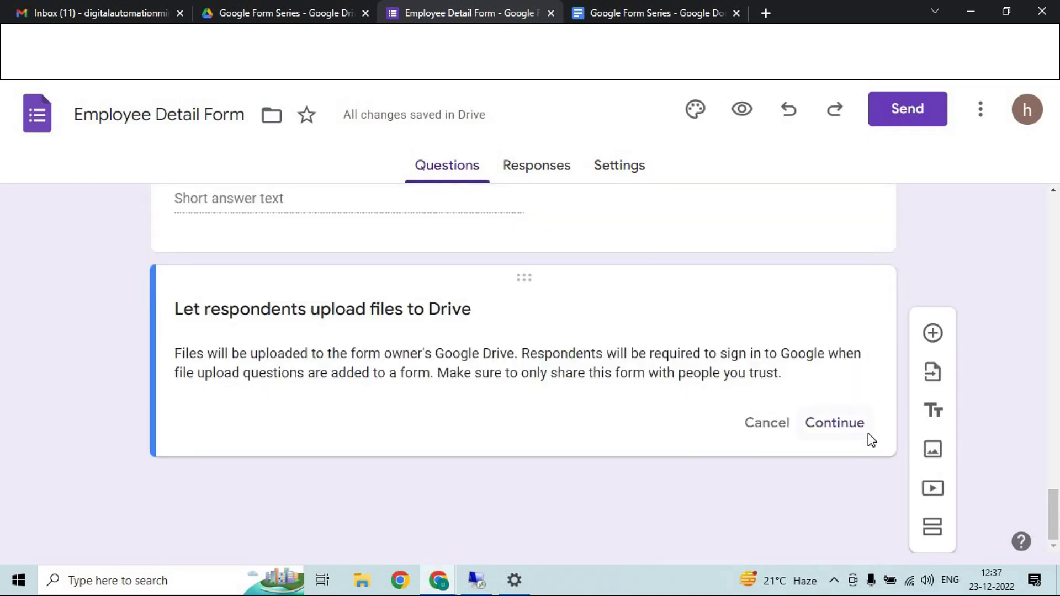
left_click(847, 428)
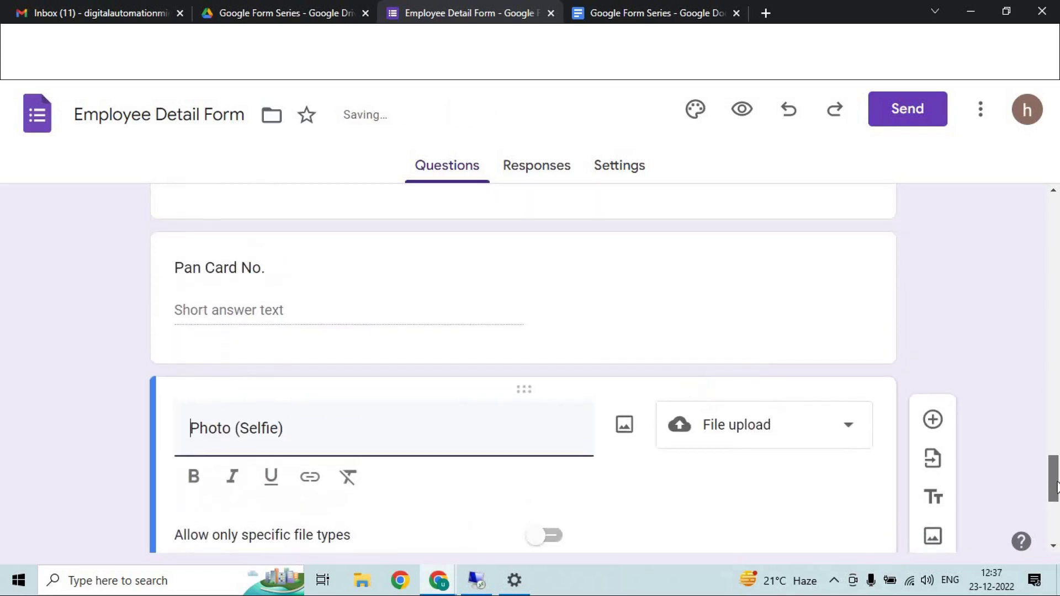
Allow any file type, with a maximum of 1 file and a 10 MB size limit
left_click_drag(1055, 495, 1055, 519)
scroll(539, 448, "up", 1)
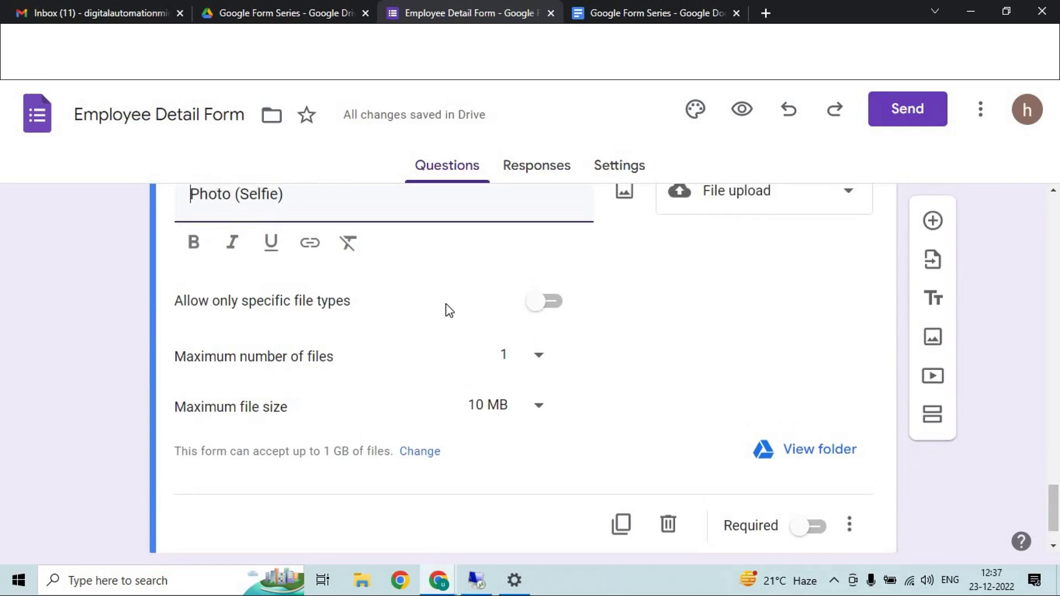
left_click(550, 304)
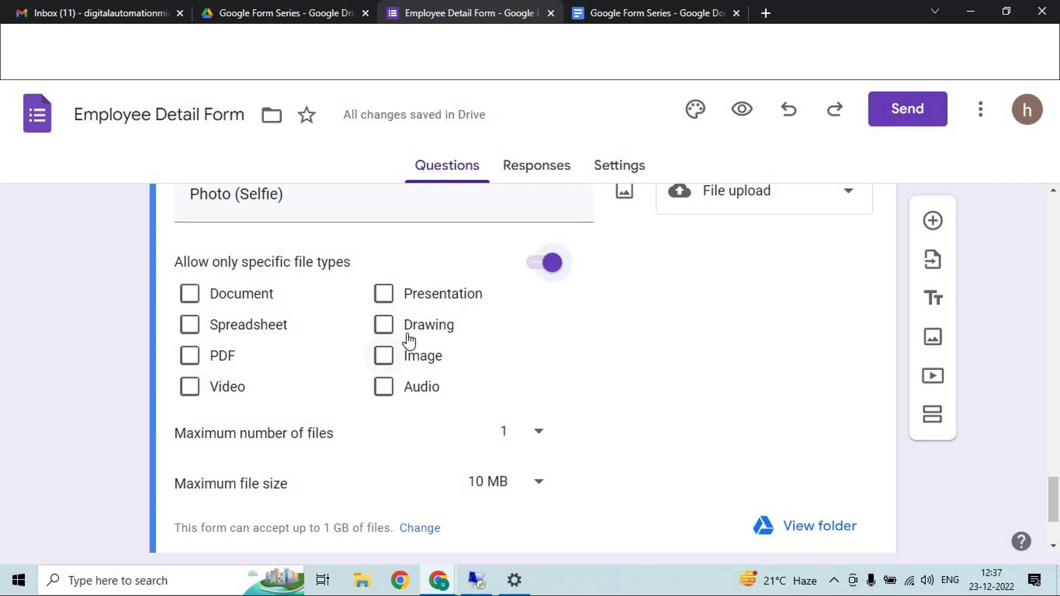
left_click(533, 272)
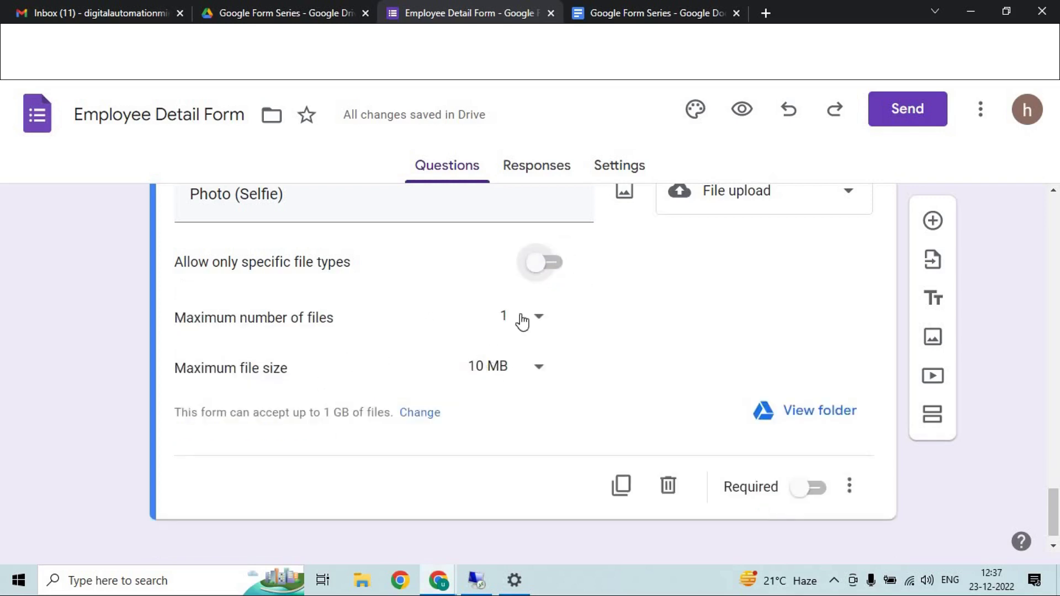
left_click(536, 319)
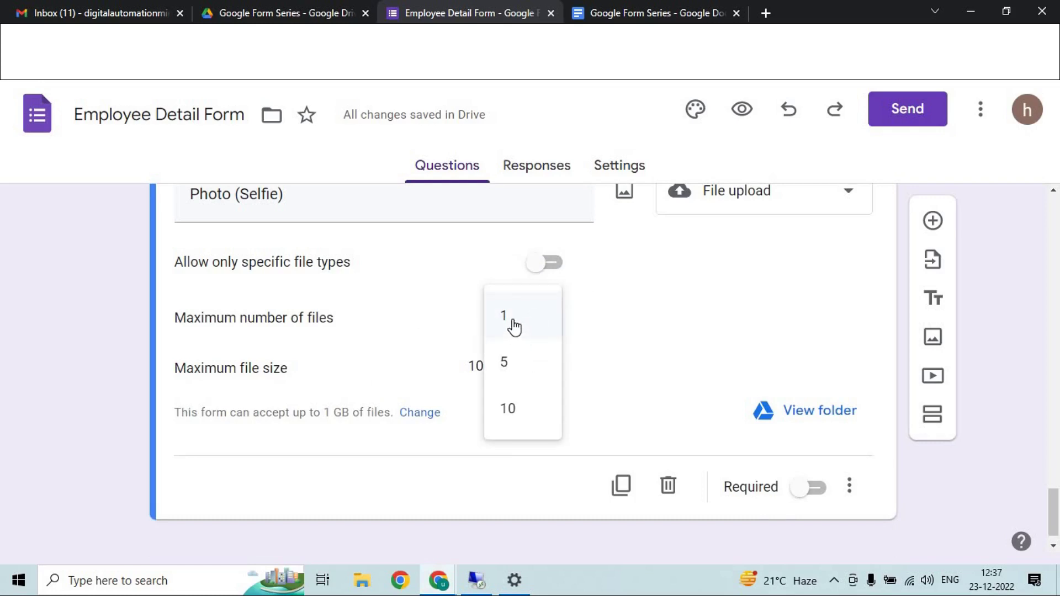
left_click(511, 320)
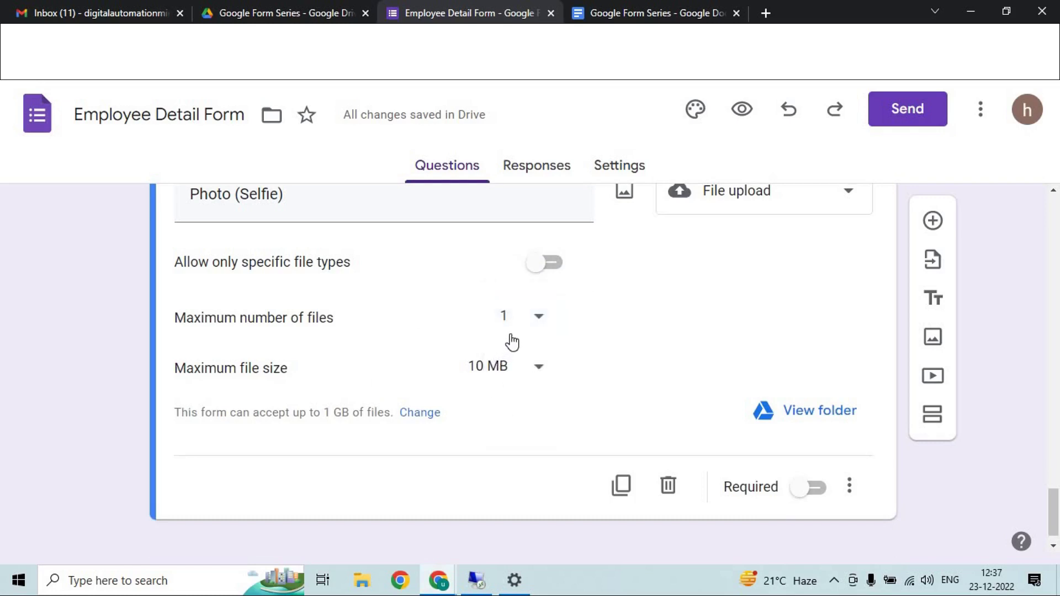
left_click(523, 331)
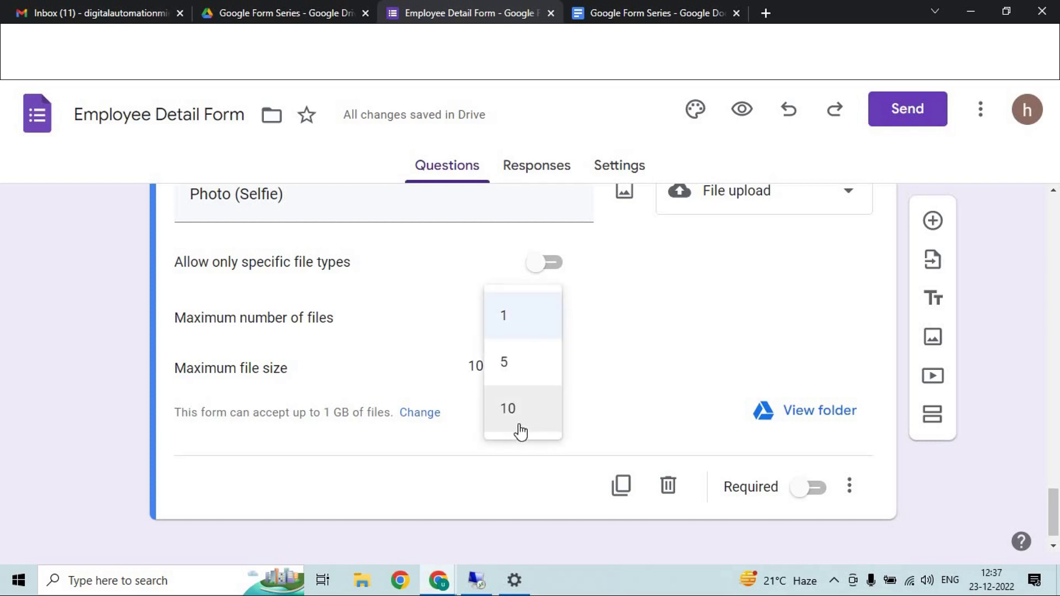
left_click(605, 317)
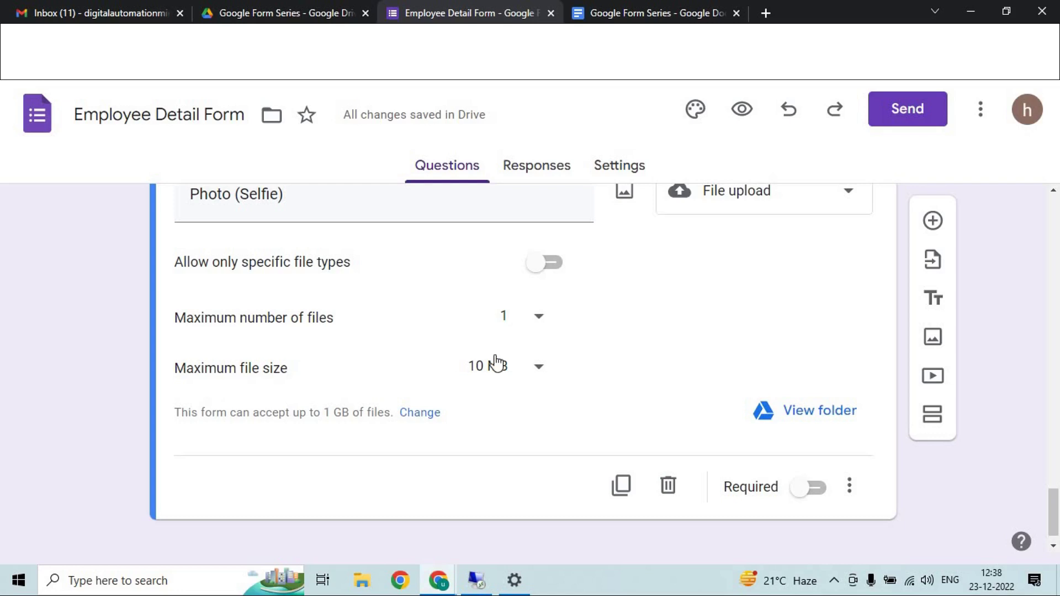
left_click(535, 370)
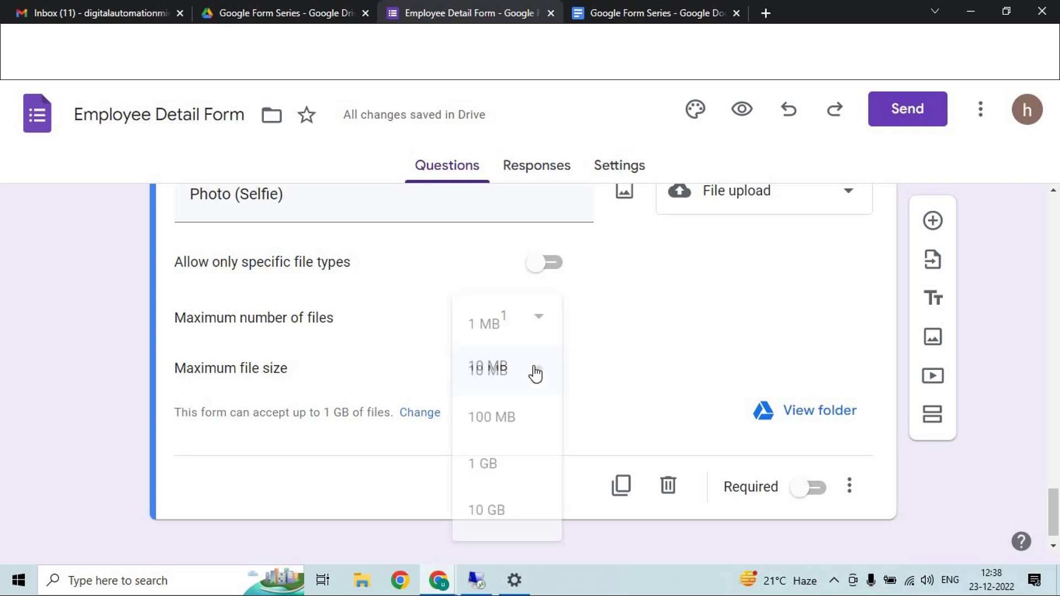
left_click(495, 331)
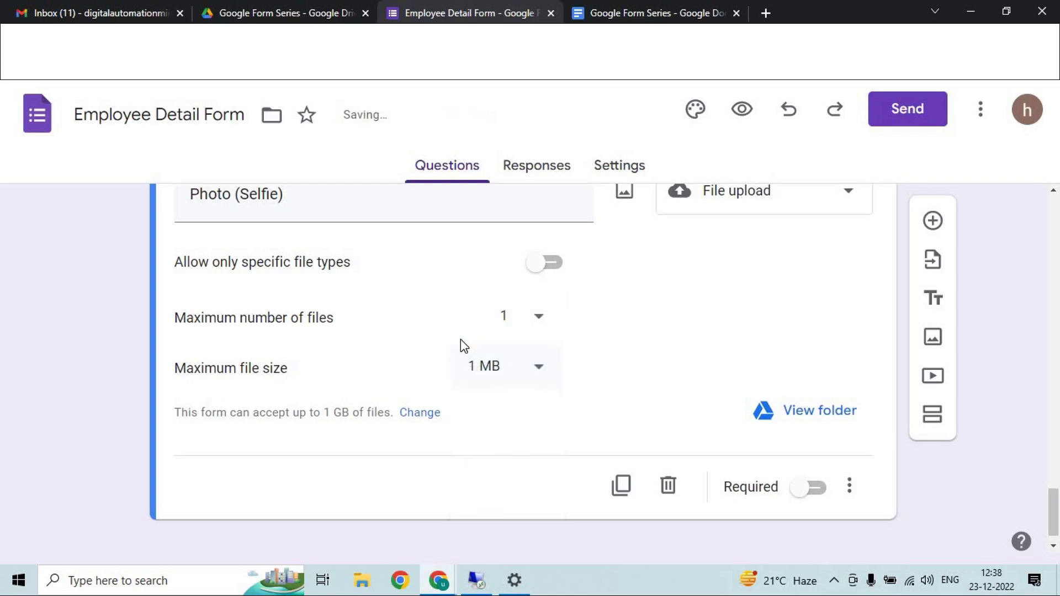
left_click(507, 379)
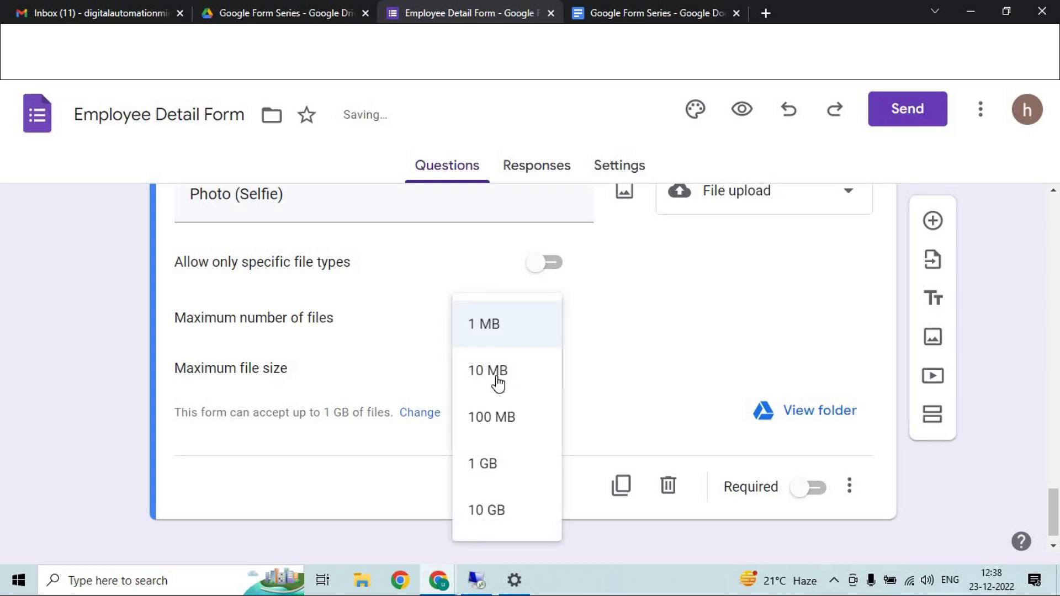
left_click(498, 379)
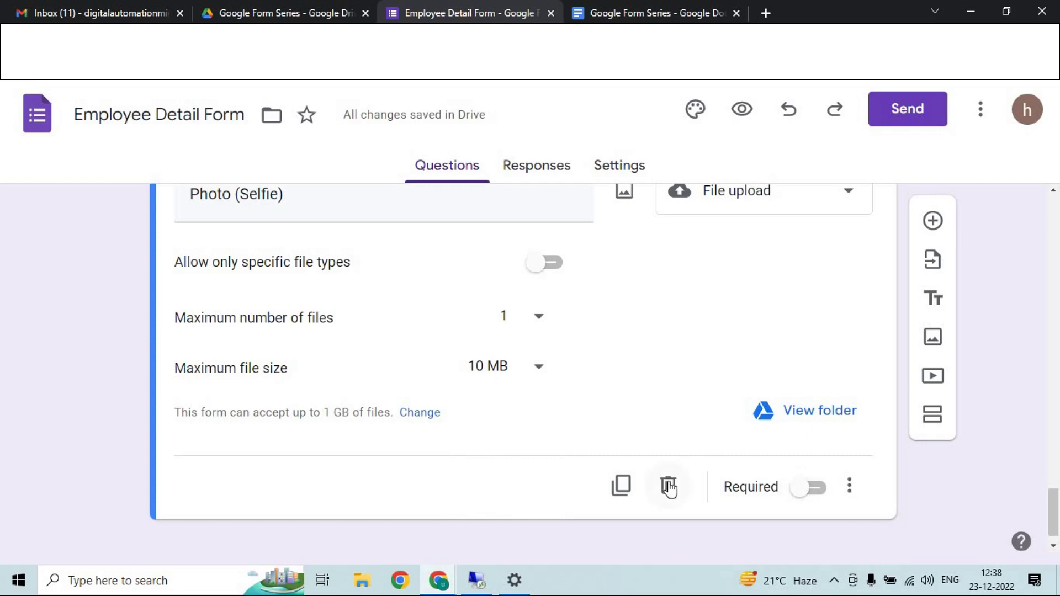
left_click(621, 487)
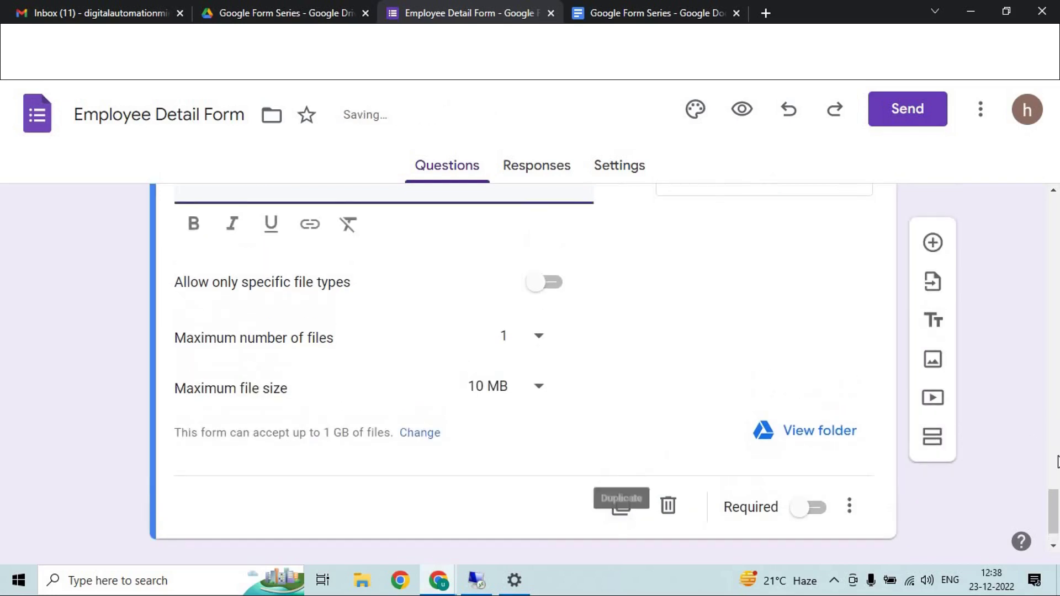
left_click(1053, 470)
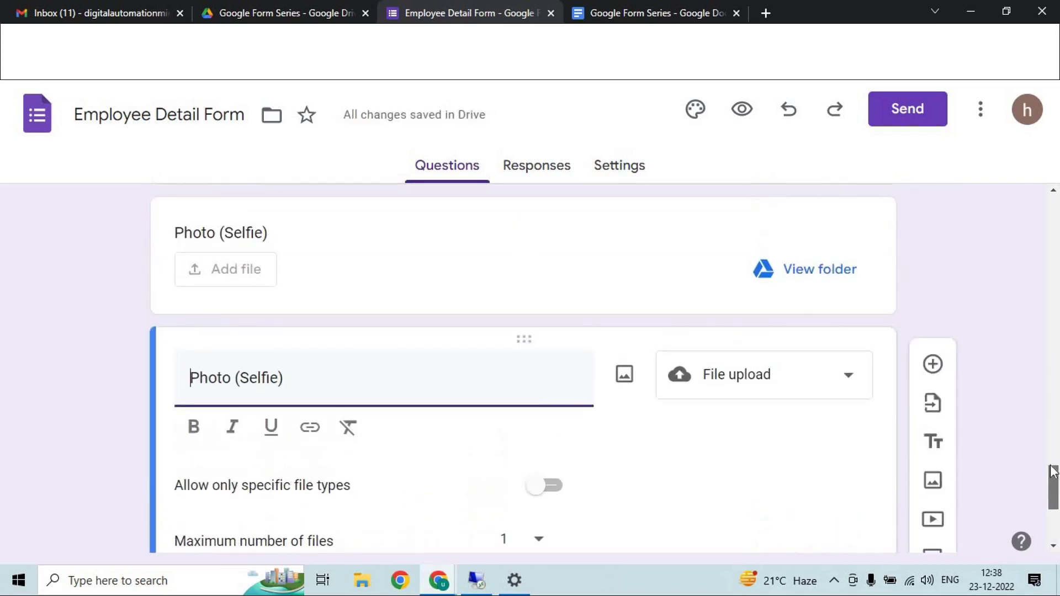
left_click_drag(1053, 470, 1053, 497)
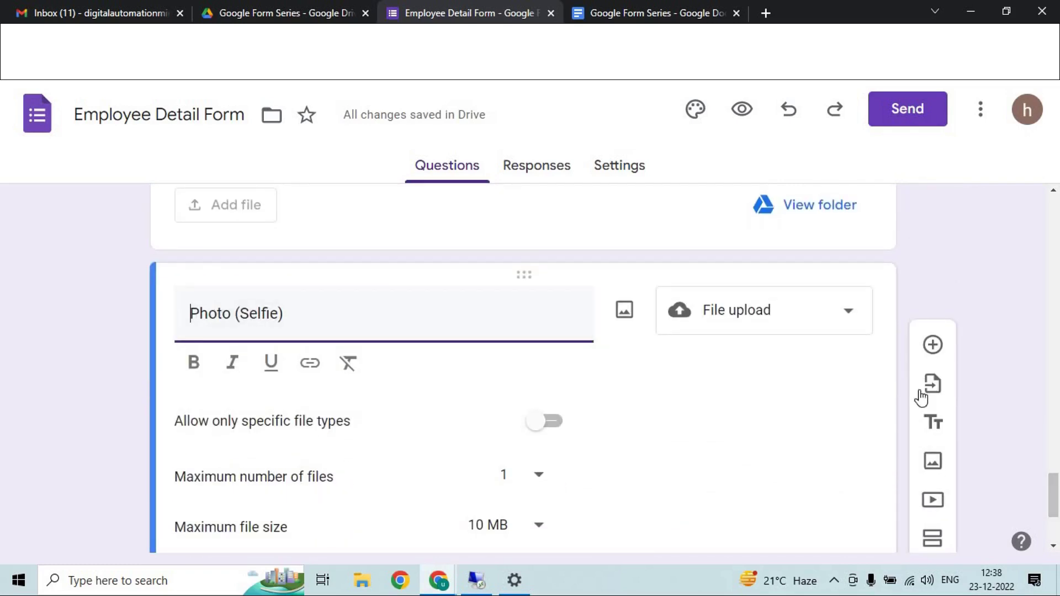
scroll(689, 441, "down", 3)
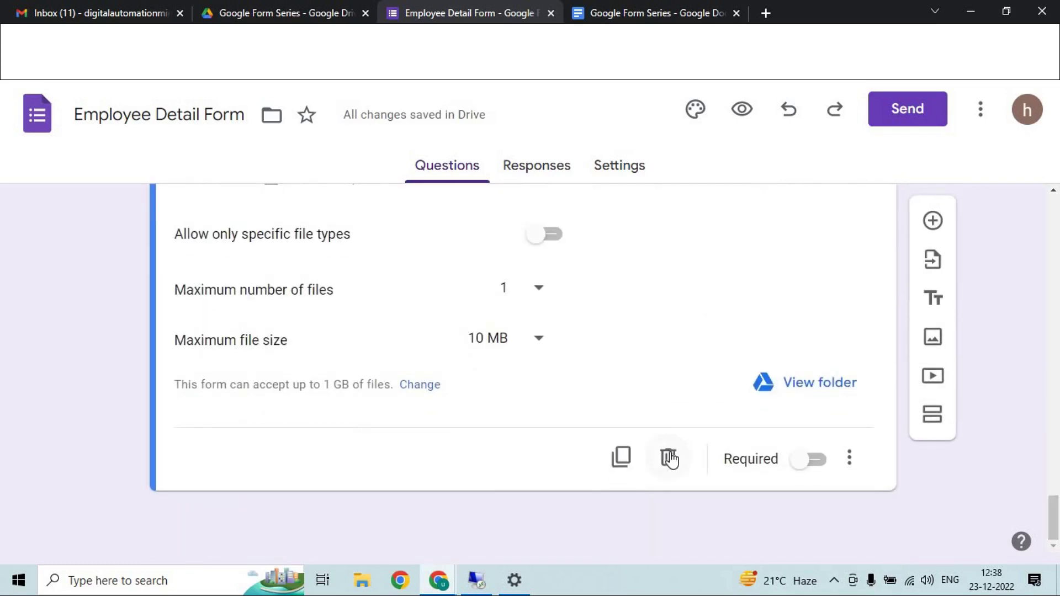
left_click(669, 457)
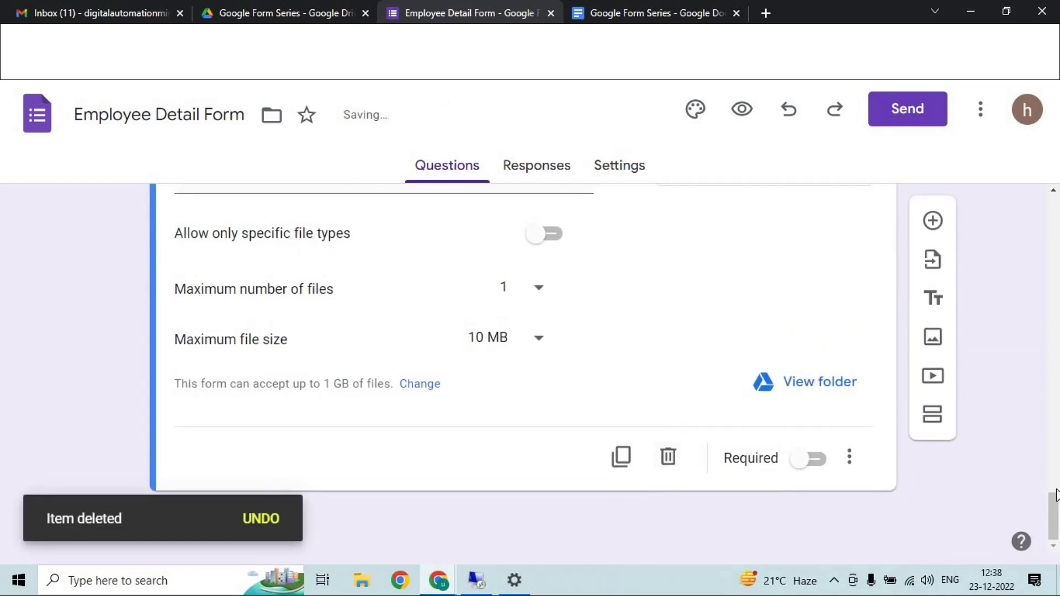
left_click_drag(1053, 495, 1054, 194)
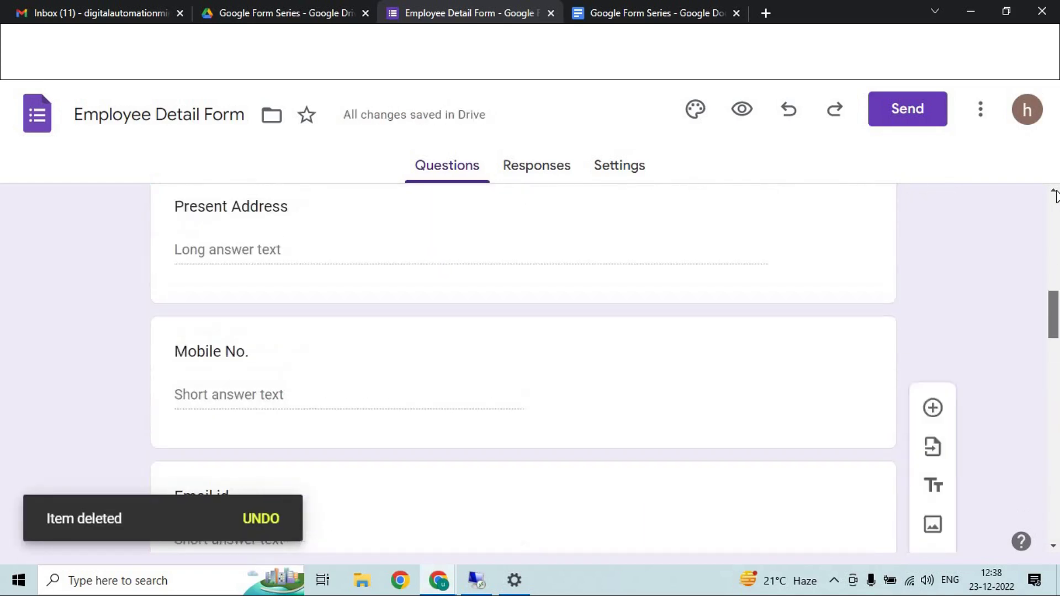
left_click(1053, 194)
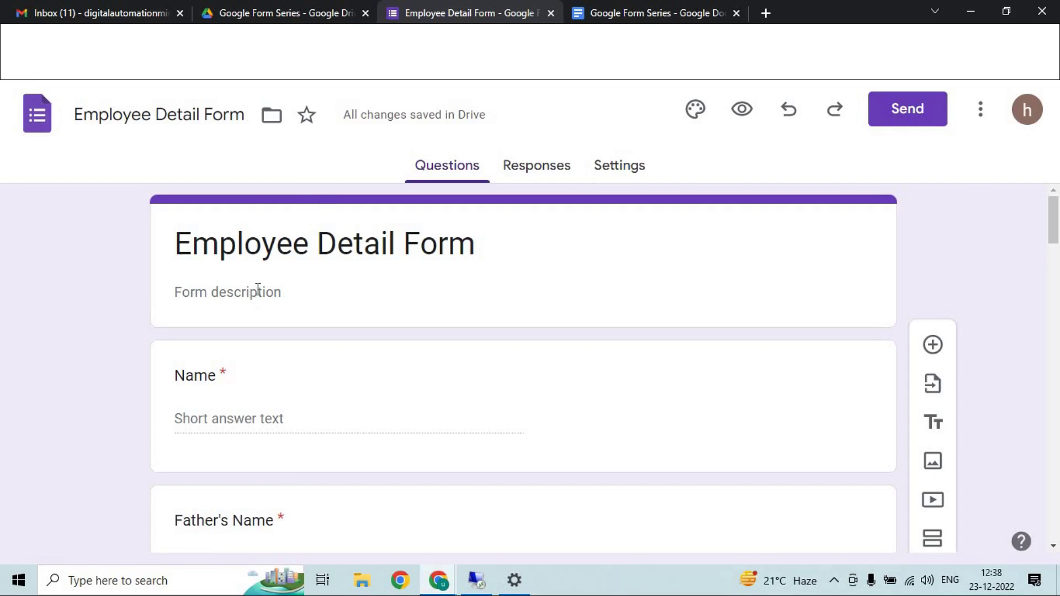
Show a description on the Name question, type 'Type your name', then delete that text
double_click(222, 380)
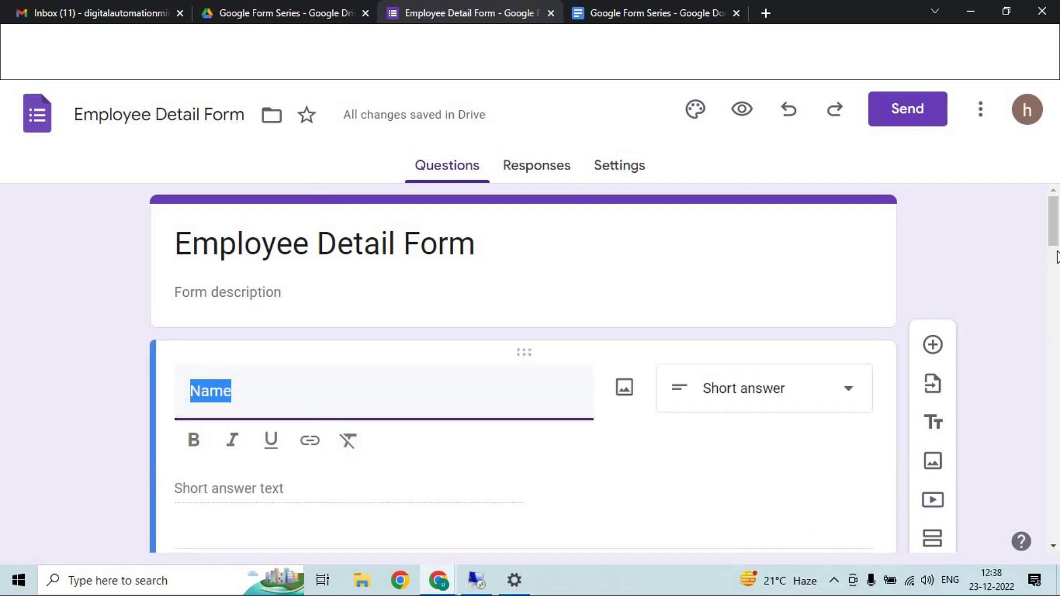
scroll(906, 335, "down", 4)
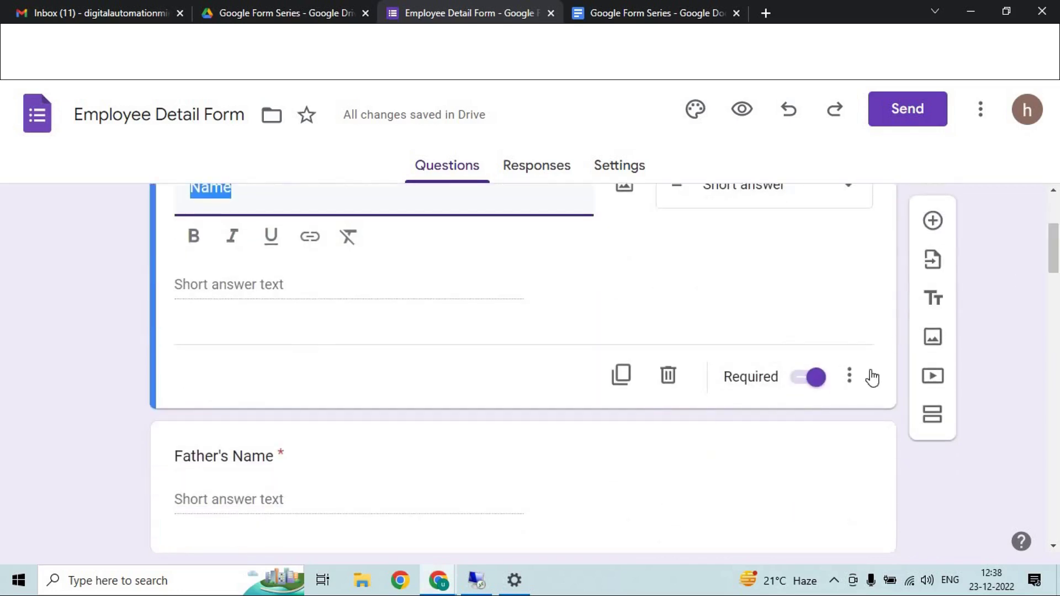
left_click(849, 376)
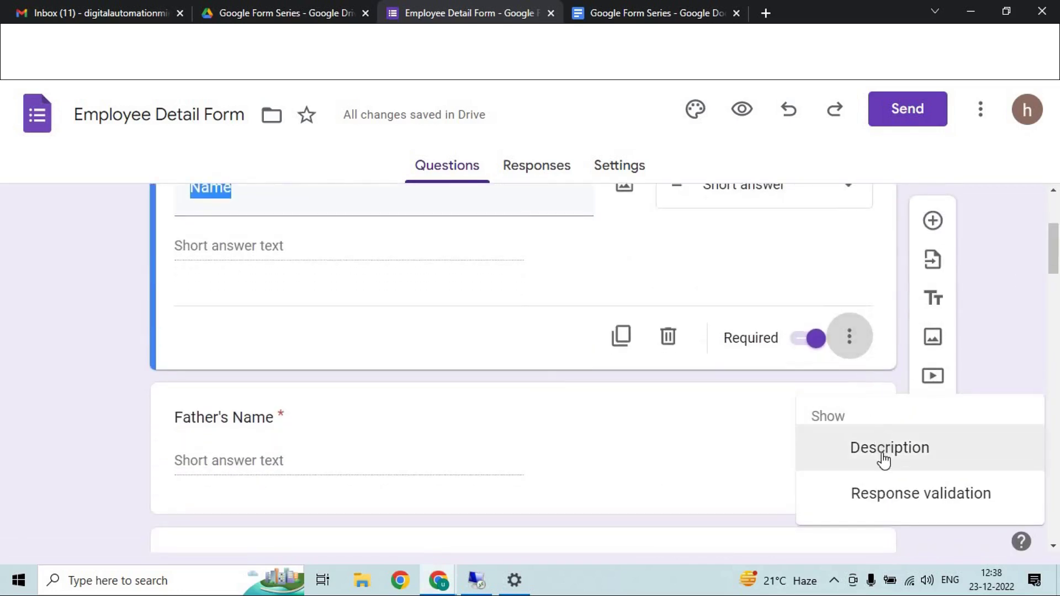
left_click(882, 454)
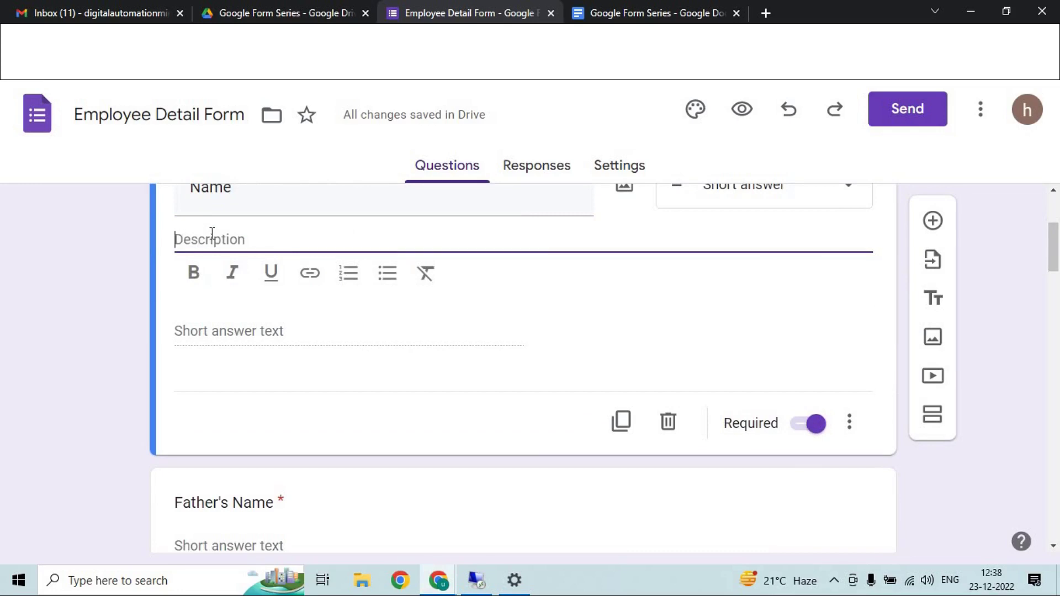
type("TYpe")
key("BackSpace")
key("BackSpace")
key("BackSpace")
type("Y")
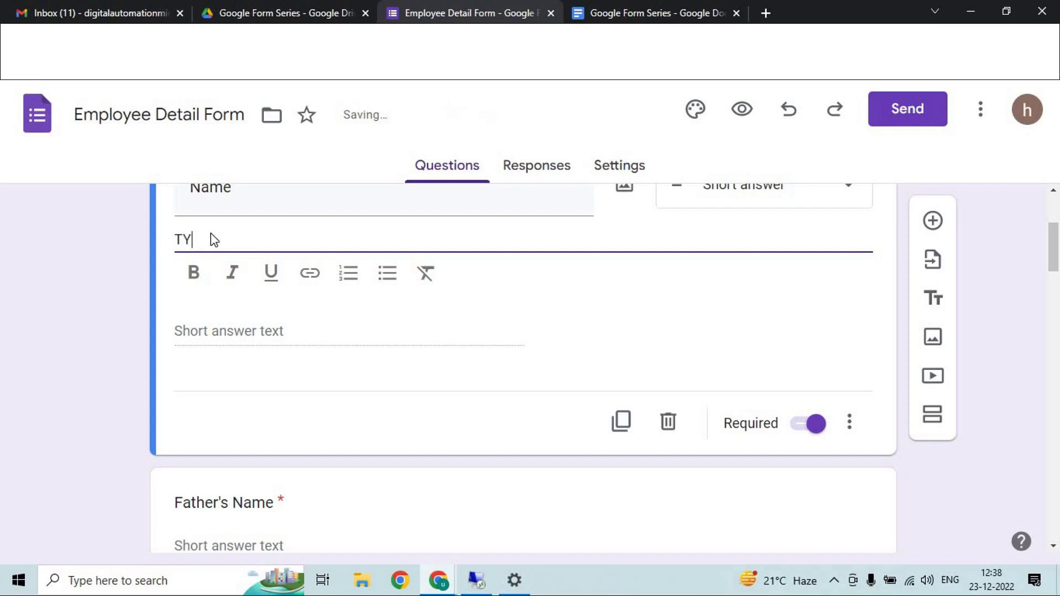
type("pe ")
type("our name")
key("BackSpace")
key("BackSpace")
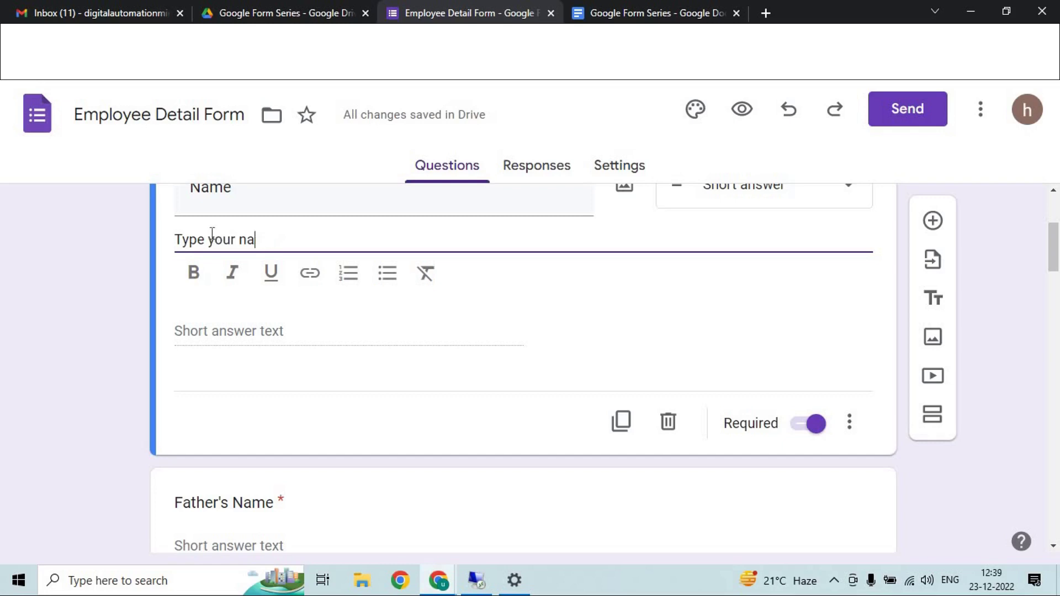
key("BackSpace")
key("BackSpace")
key("BackSpace")
key("BackSpace")
key("BackSpace")
key("BackSpace")
key("BackSpace")
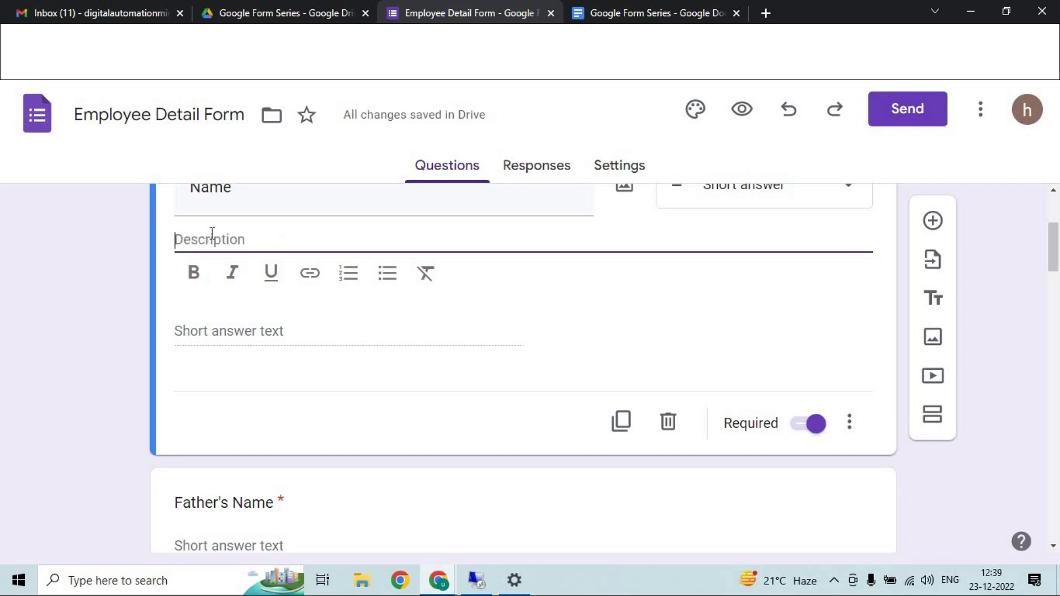
Show a description field on the Father's Name question
left_click(215, 503)
scroll(1052, 256, "down", 4)
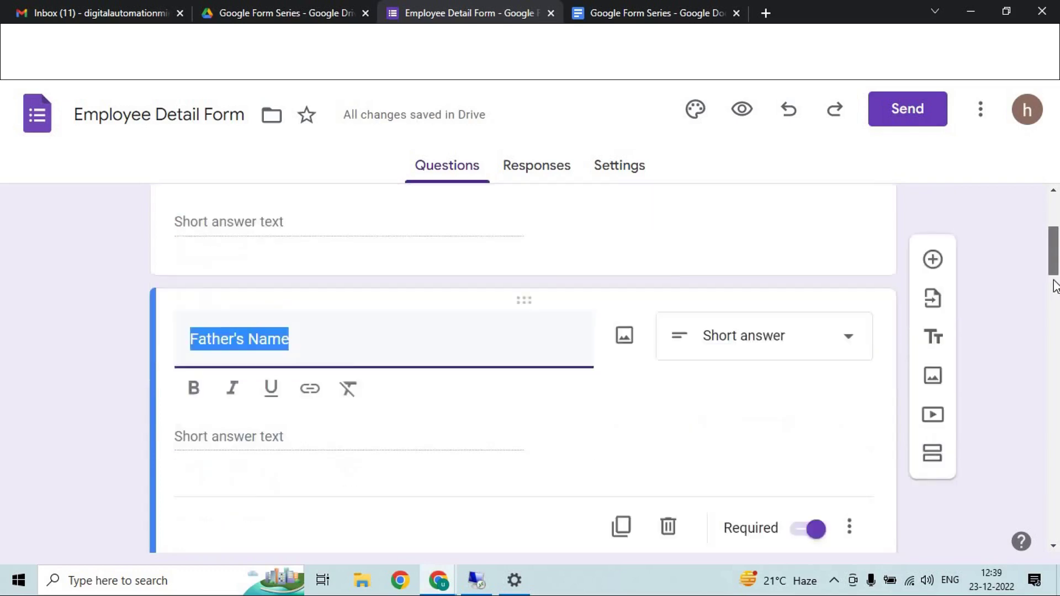
left_click(862, 383)
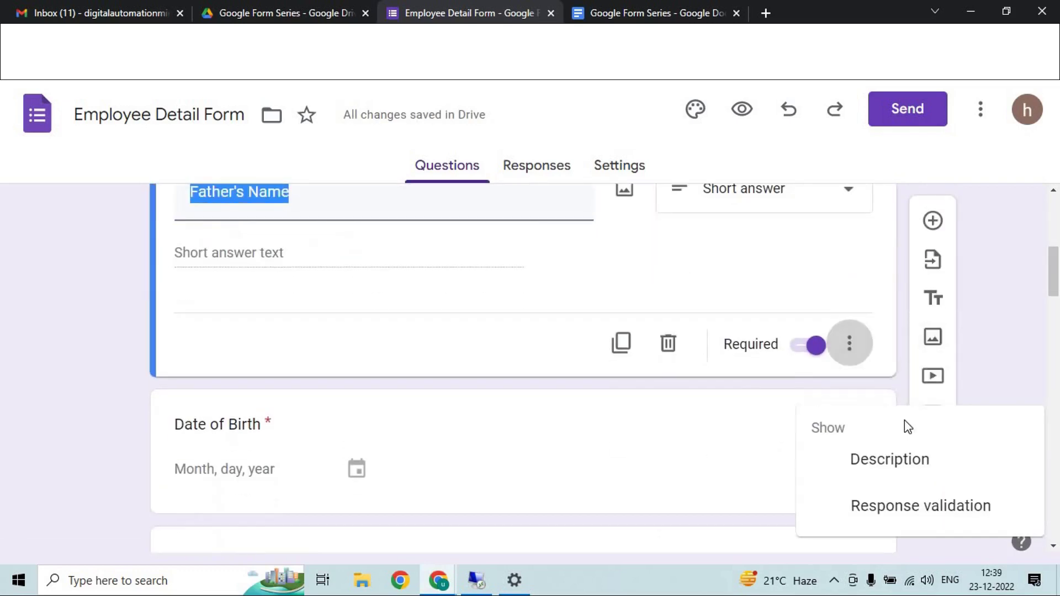
left_click(882, 464)
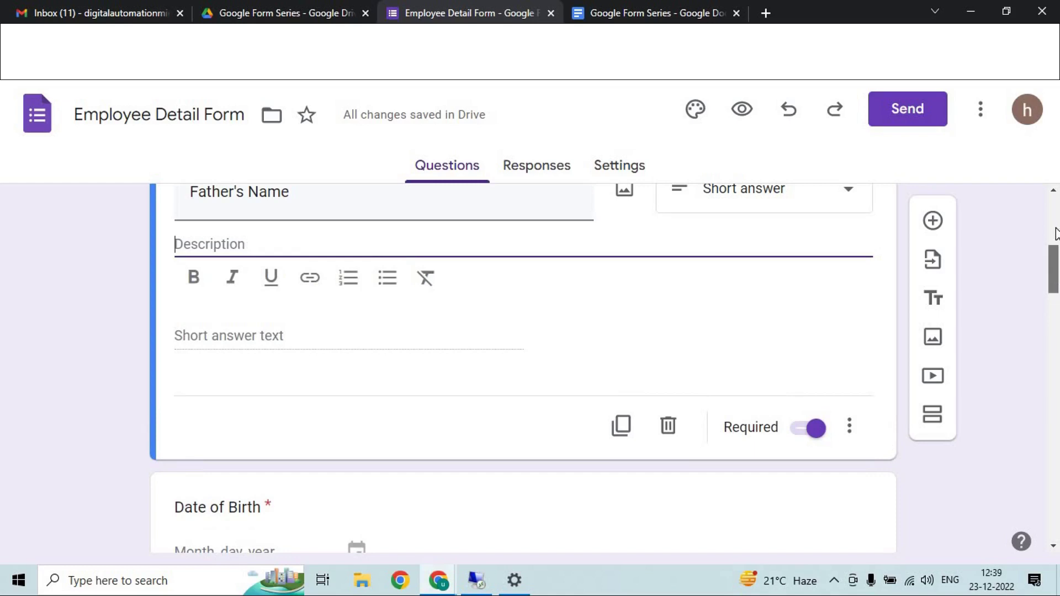
left_click_drag(1052, 279, 1052, 230)
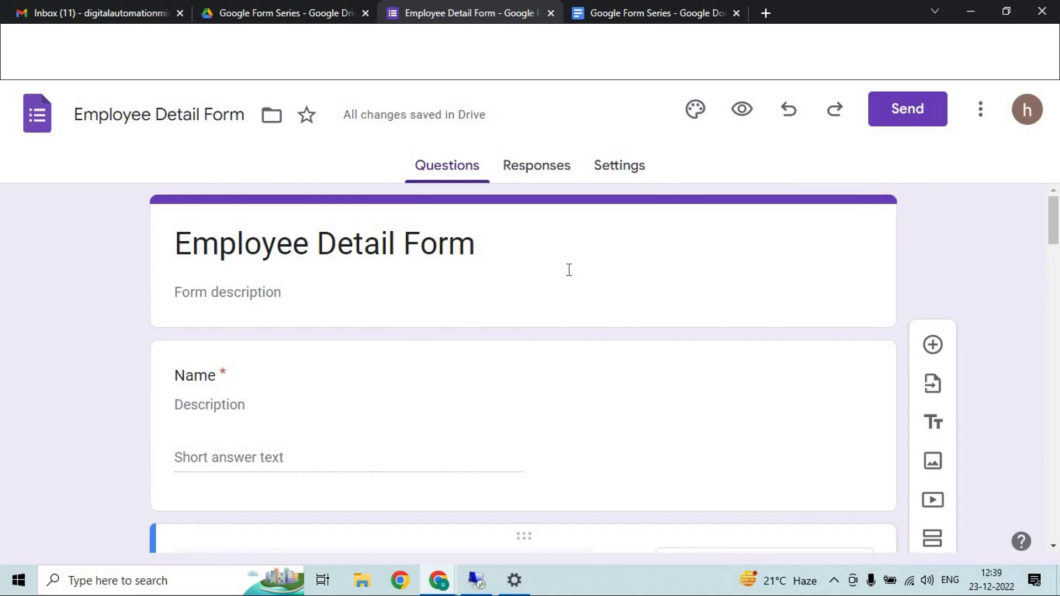
Preview the form as a respondent, dismiss the autosave notice, and scroll through all questions
left_click(743, 109)
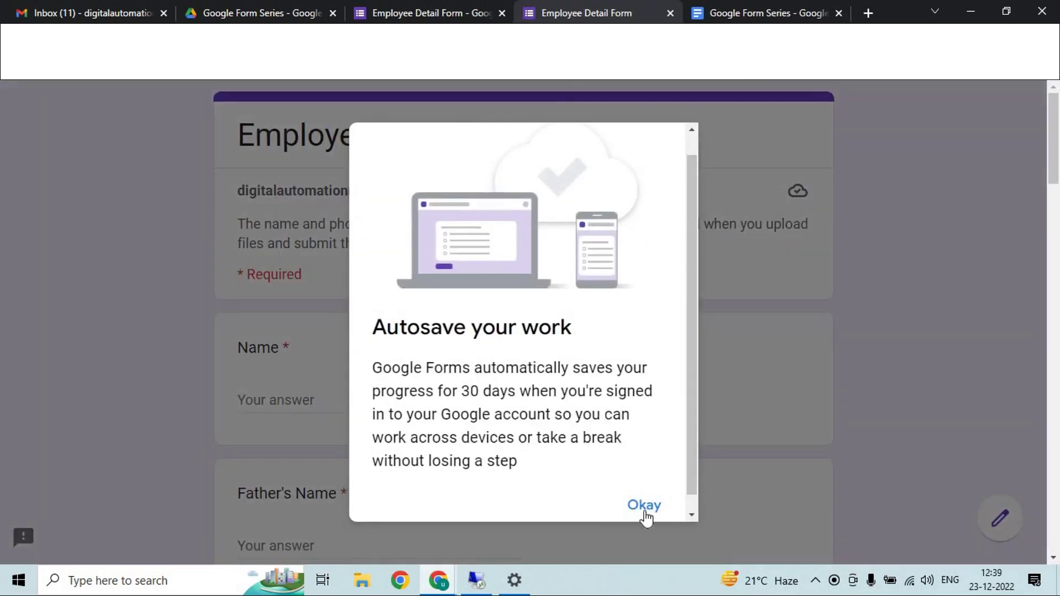
left_click(643, 506)
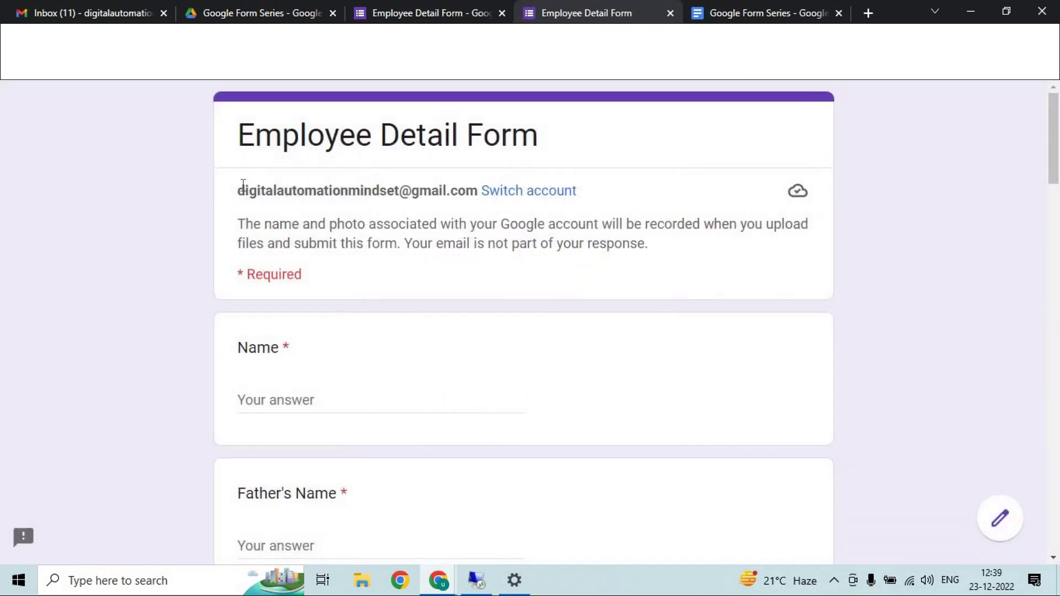
left_click_drag(241, 185, 478, 193)
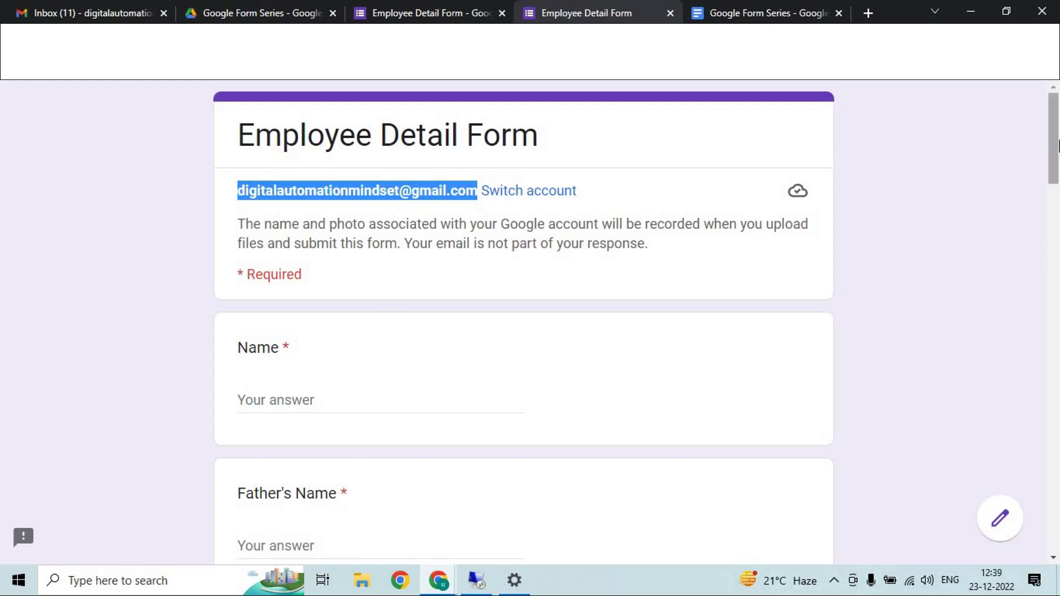
left_click_drag(1055, 138, 1056, 140)
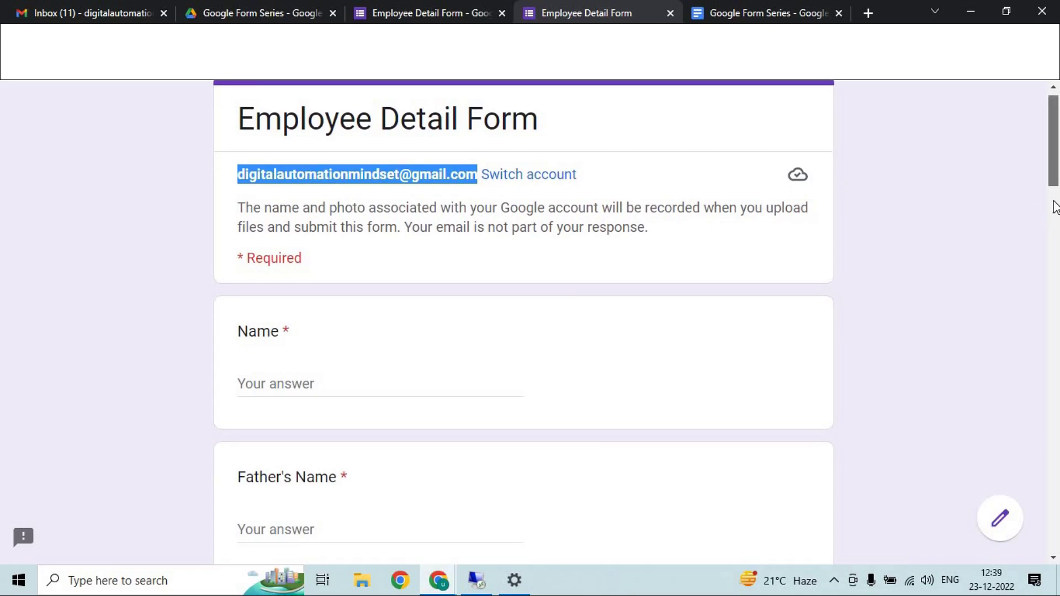
left_click(1057, 235)
scroll(1057, 235, "up", 3)
scroll(1057, 234, "up", 4)
scroll(1057, 235, "down", 3)
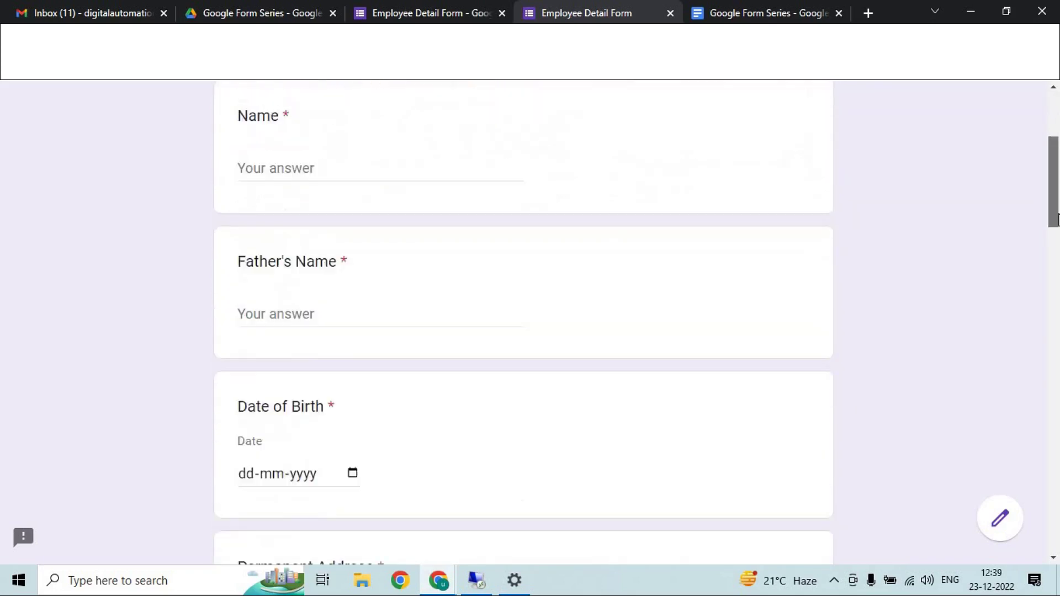
scroll(1058, 234, "down", 2)
mouse_move(1058, 235)
left_mouse_down()
mouse_move(1056, 463)
mouse_move(1031, 450)
left_mouse_up()
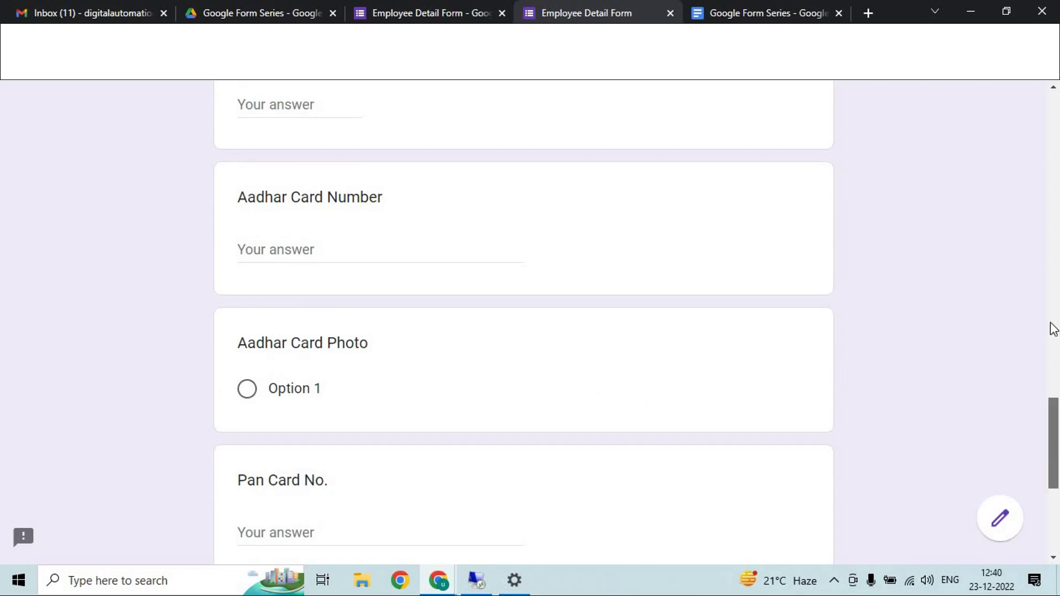
left_click_drag(1051, 440, 1051, 99)
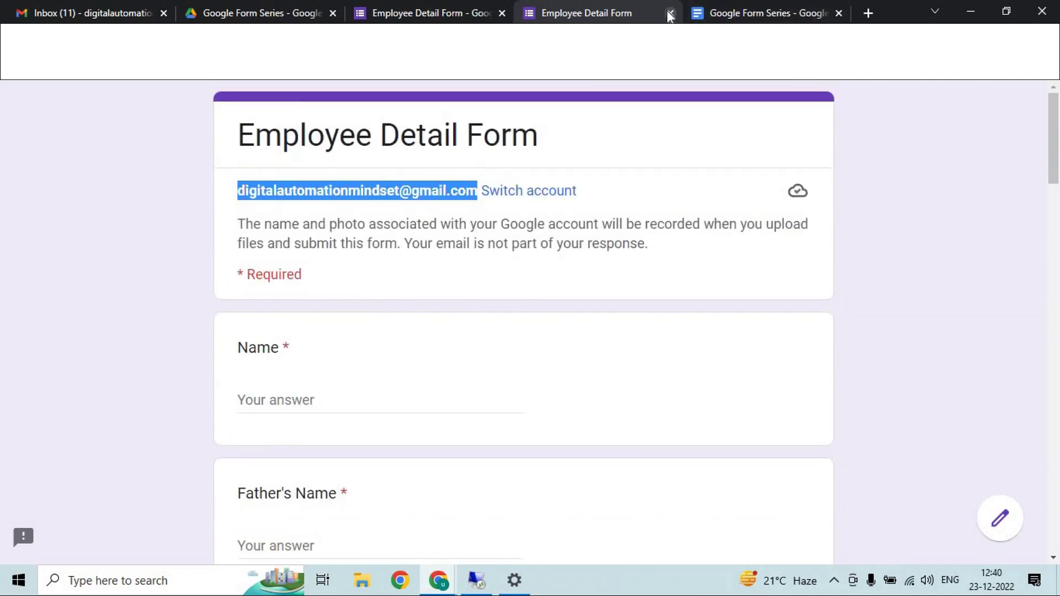
Back in the editor, switch the Aadhar Card Photo question's type to File upload
left_click(669, 15)
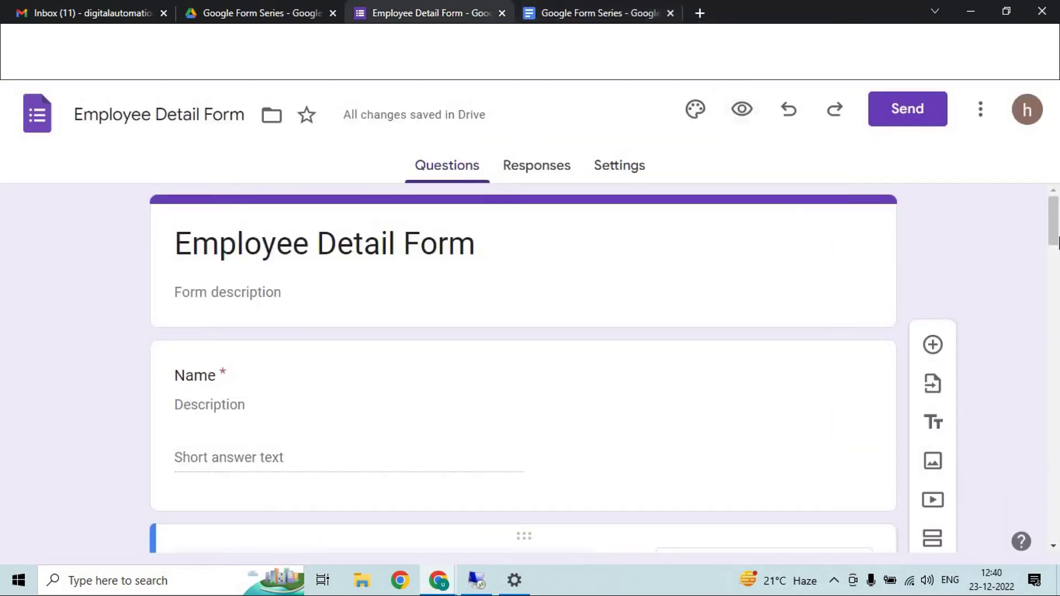
scroll(1058, 302, "down", 4)
left_click_drag(1058, 303, 1058, 517)
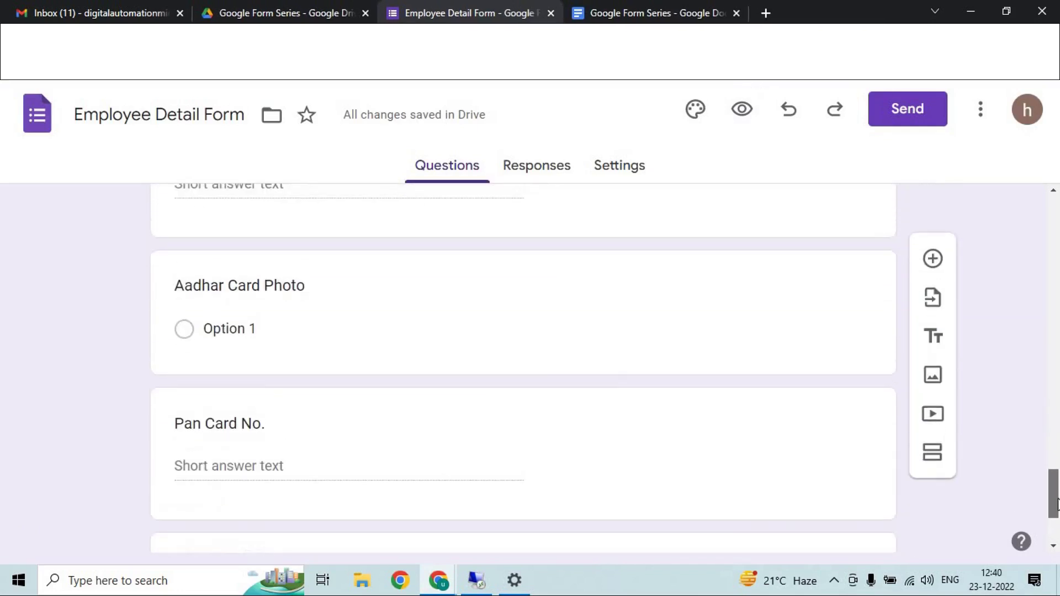
left_click(342, 318)
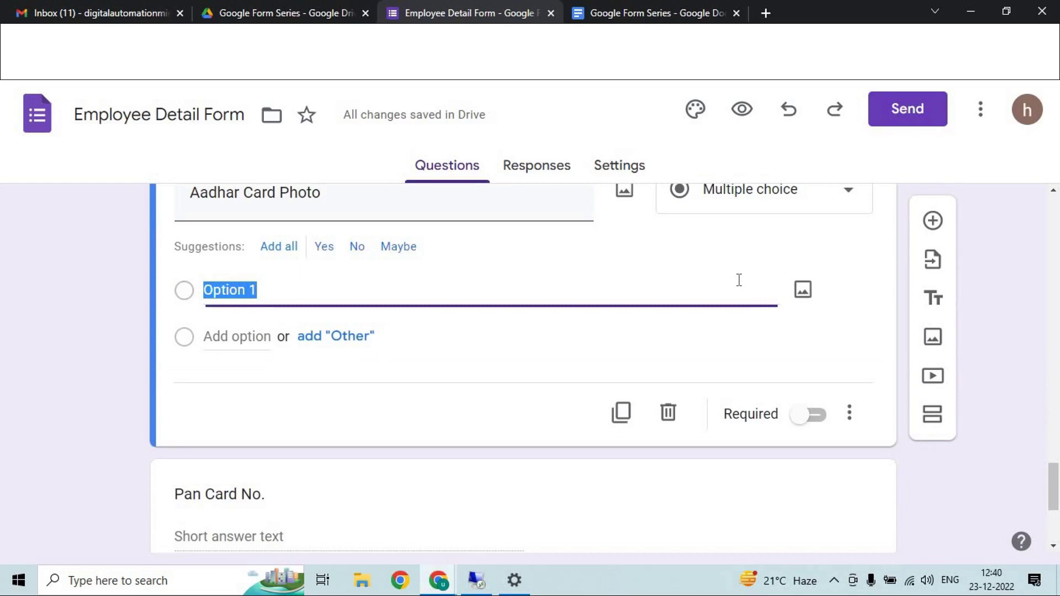
left_click(738, 201)
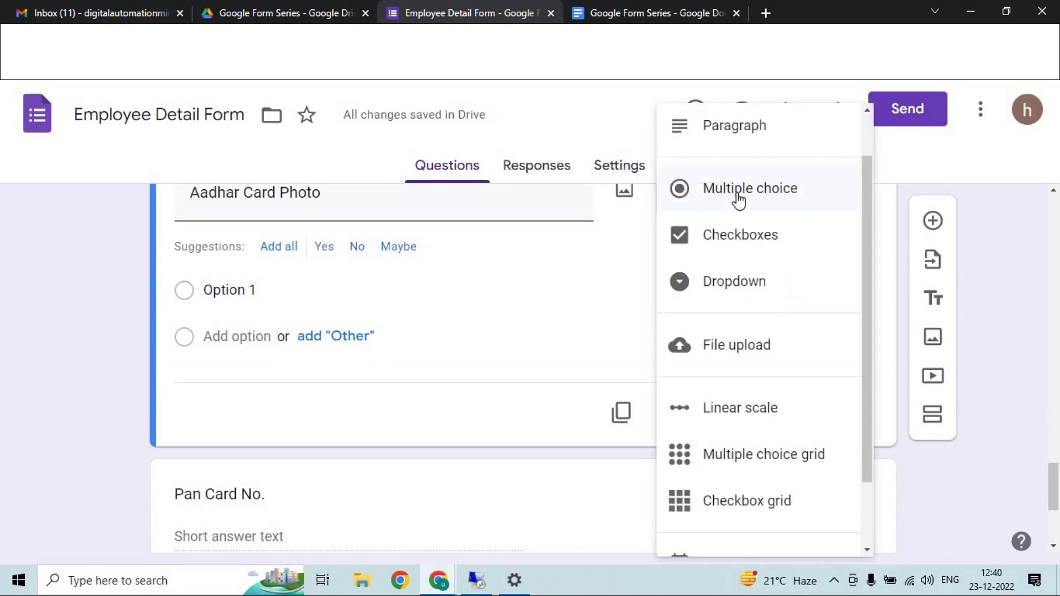
left_click(740, 345)
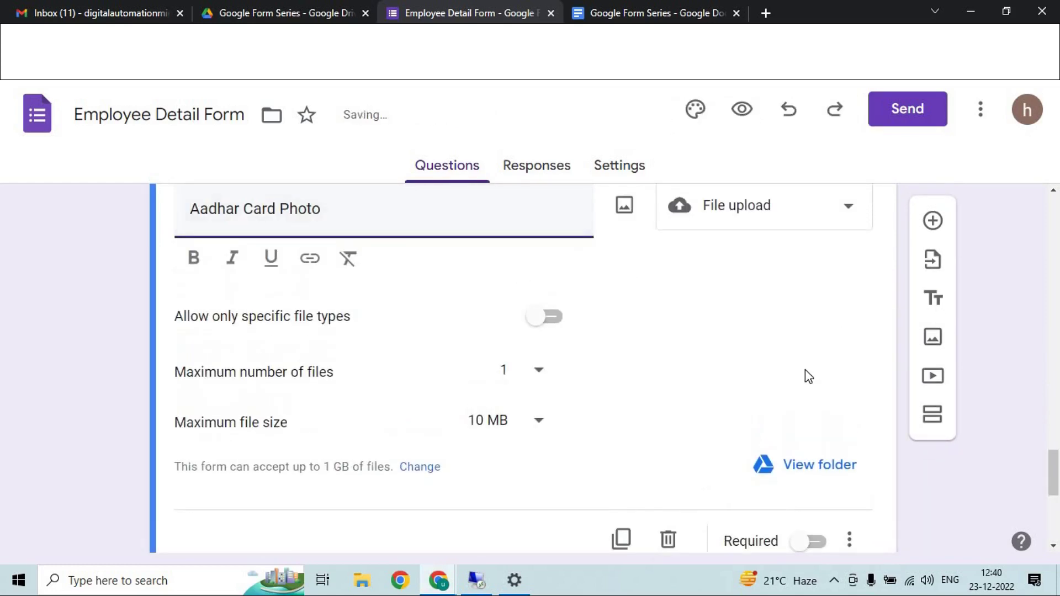
left_click_drag(1055, 470, 1055, 184)
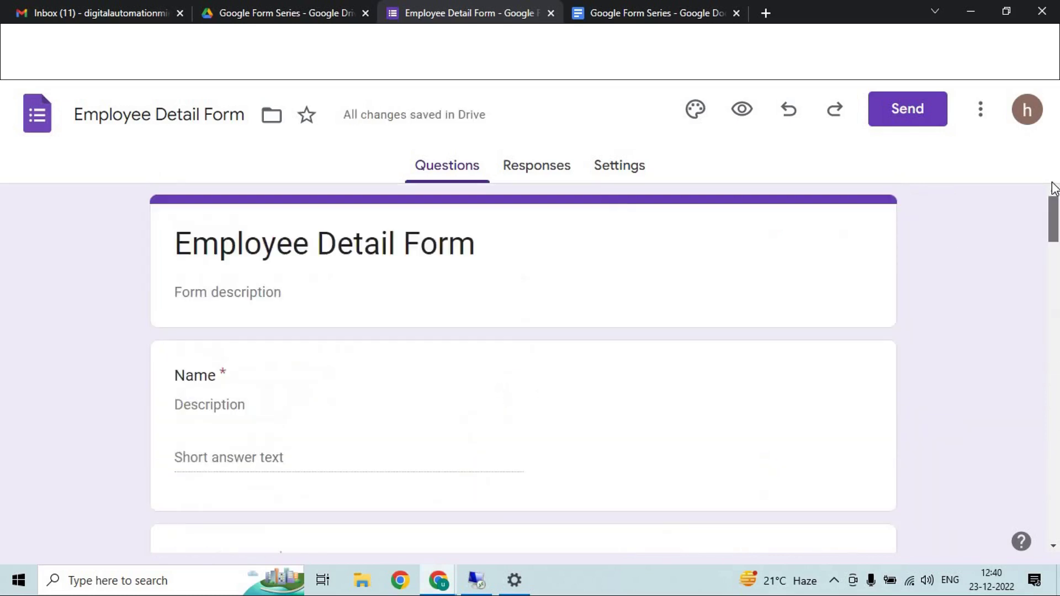
Preview the form again and scroll through it to the end and back to the top
left_click(739, 117)
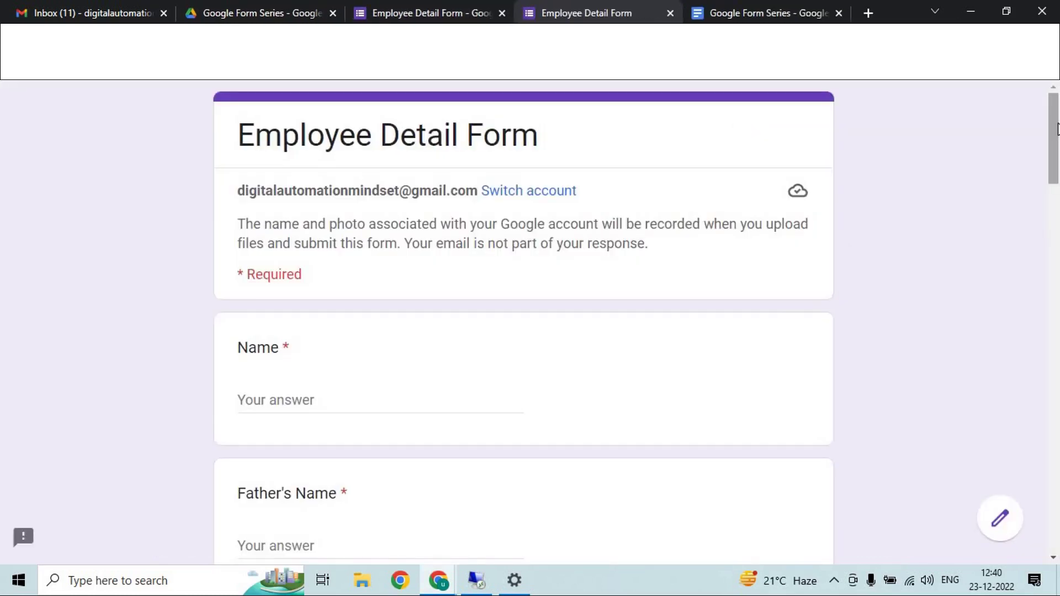
scroll(488, 255, "down", 1)
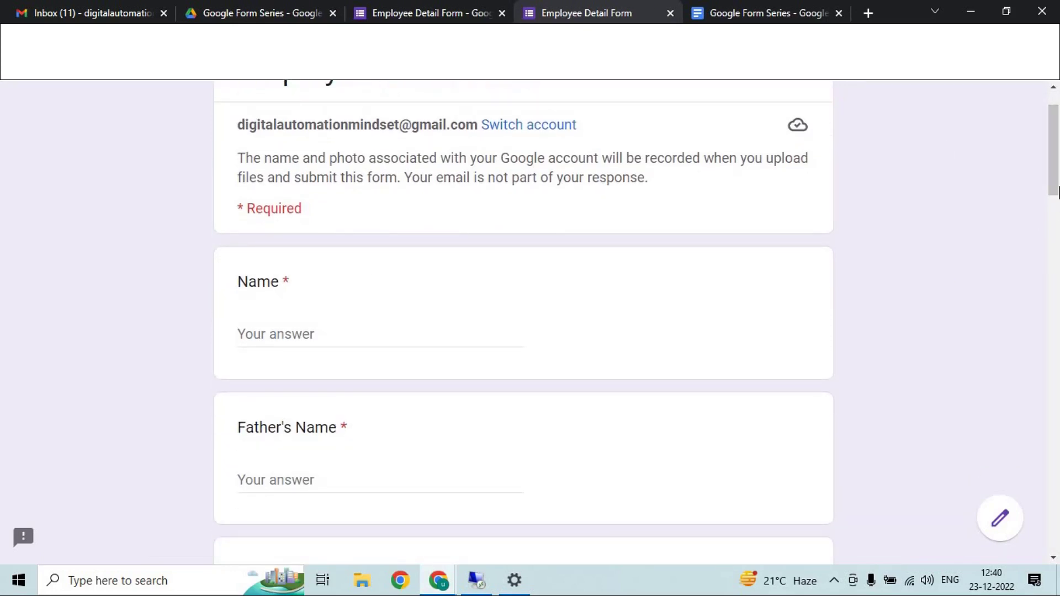
left_click_drag(1057, 191, 1058, 333)
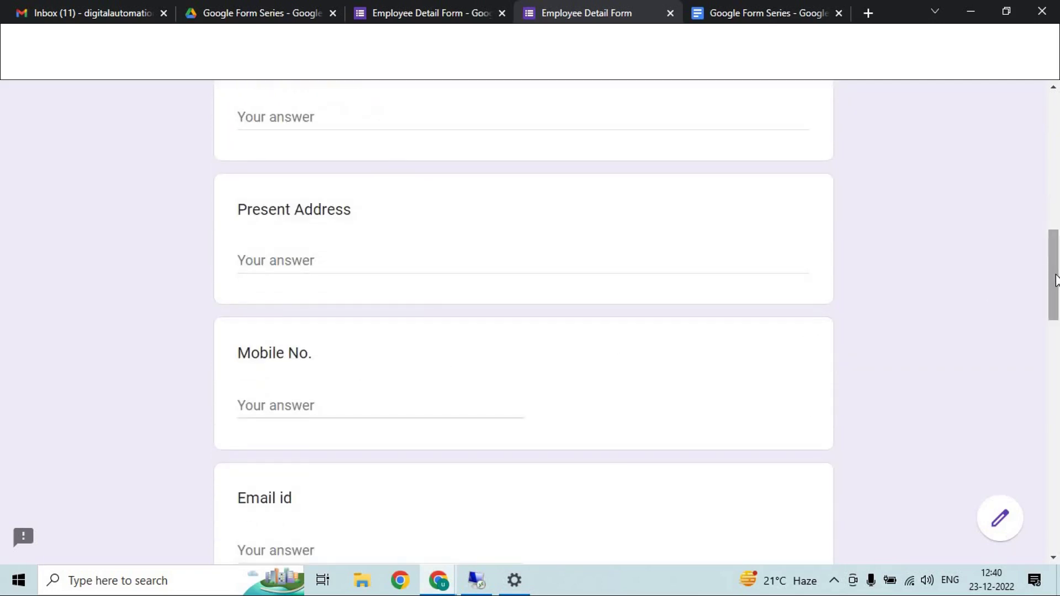
left_click_drag(1058, 274, 1057, 530)
left_click(1056, 126)
left_click(1056, 126)
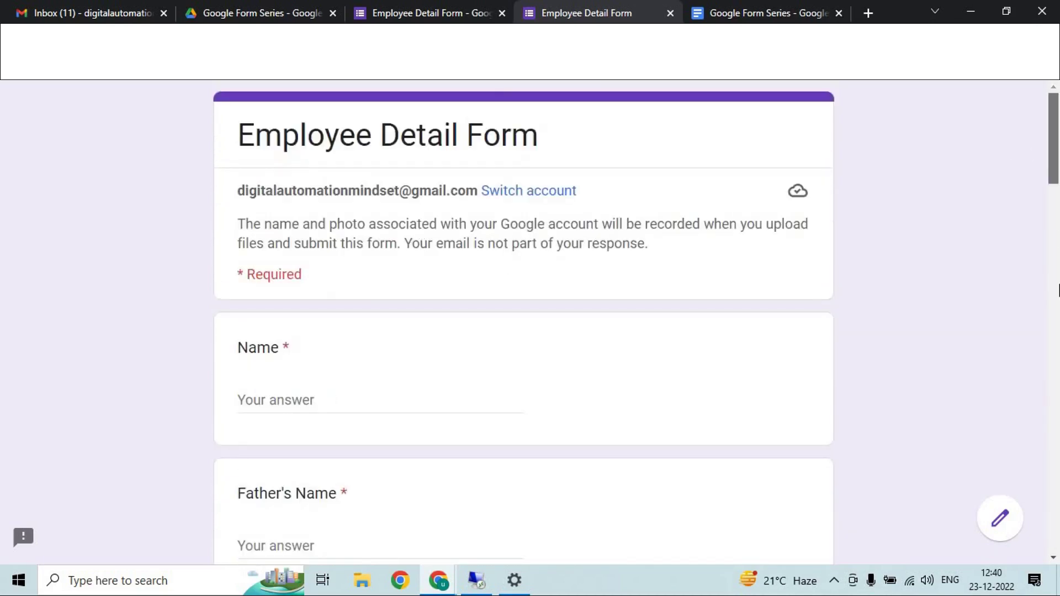
left_click_drag(1055, 151, 1055, 513)
scroll(319, 283, "up", 20)
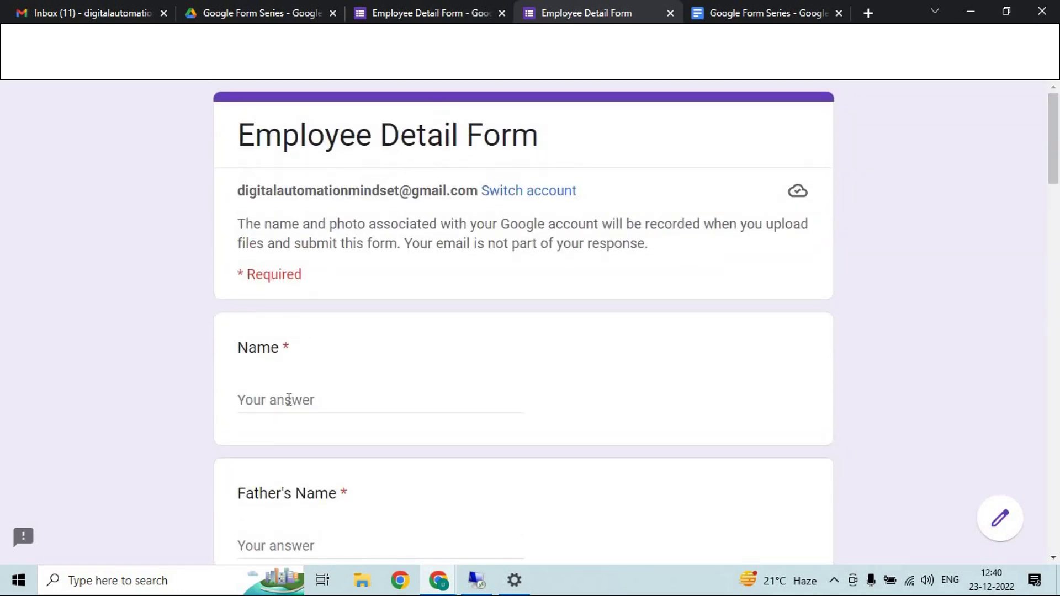
Enter the respondent's full name and father's name in the preview
left_click(289, 400)
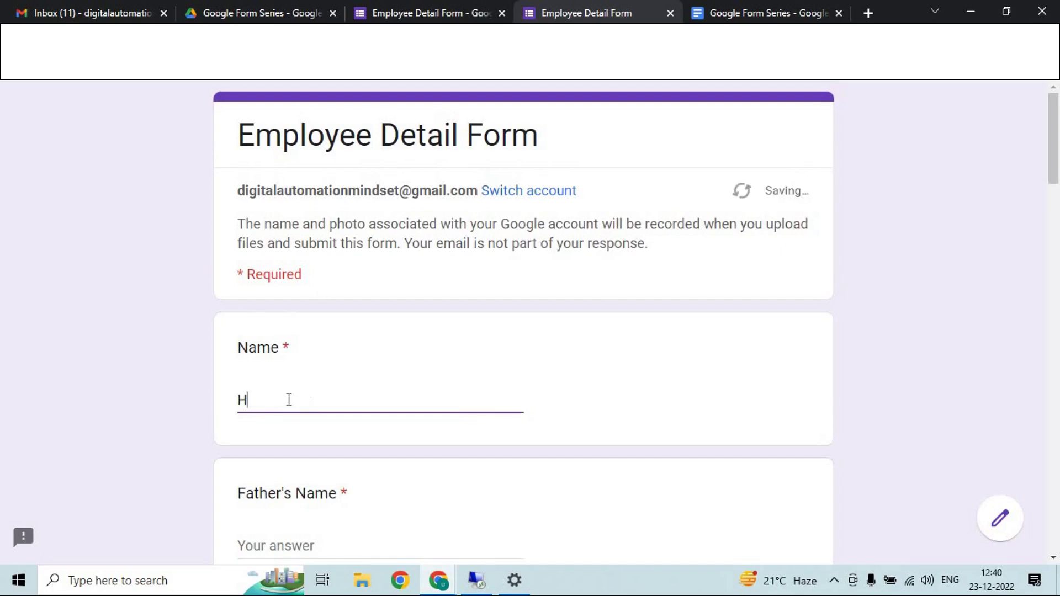
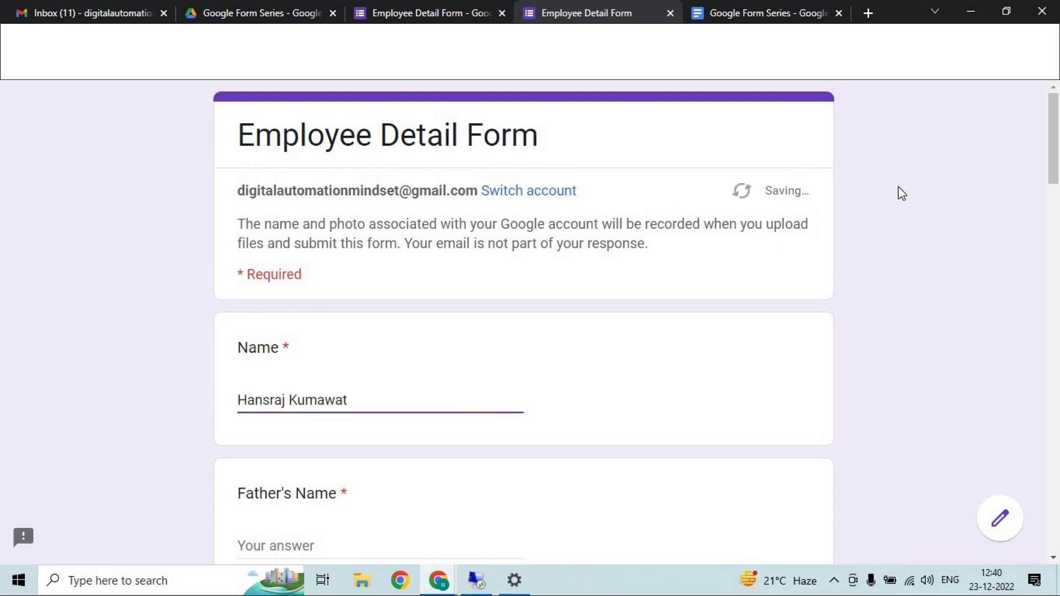
left_click_drag(1054, 174, 1055, 213)
scroll(466, 207, "down", 2)
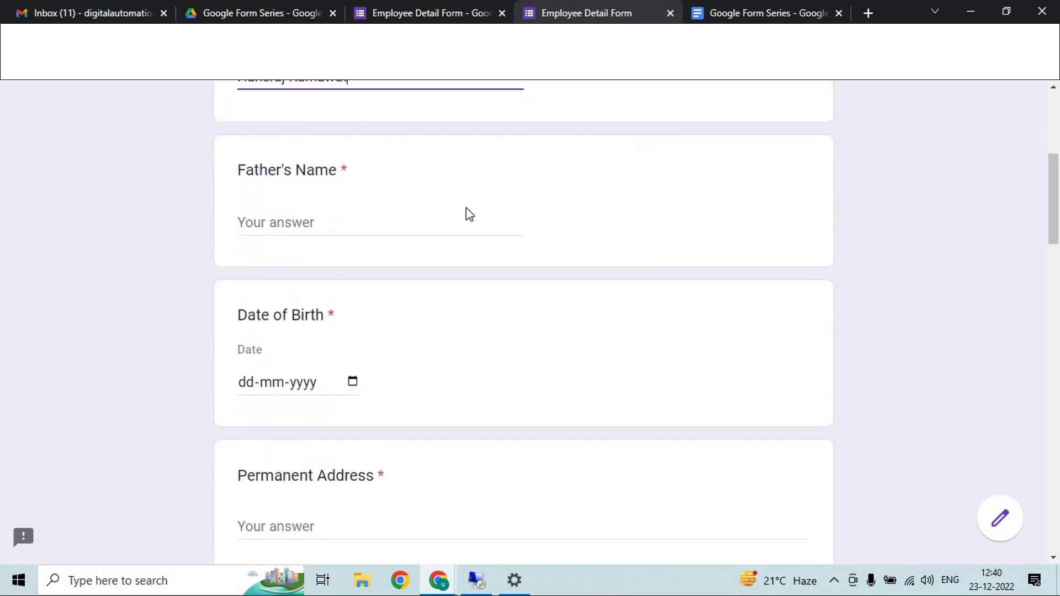
left_click(318, 214)
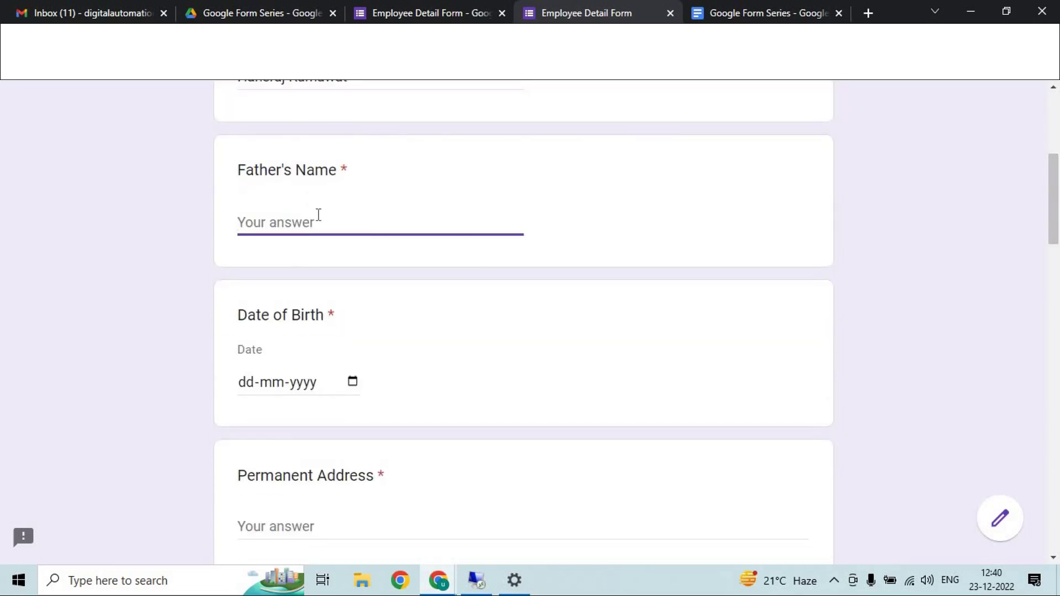
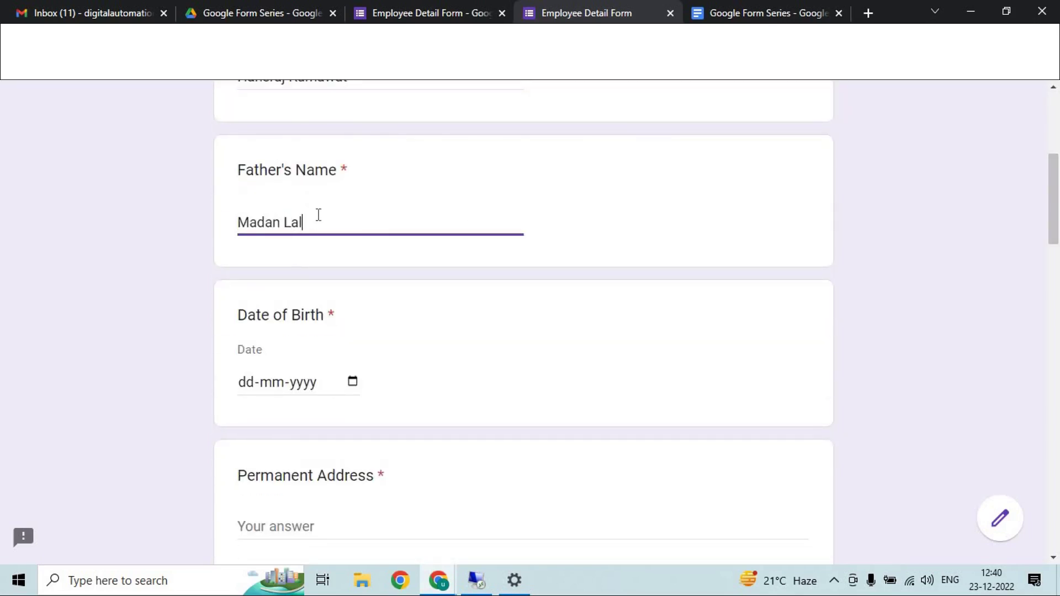
Pick 24 June 1987 as the Date of Birth from the calendar
left_click(351, 382)
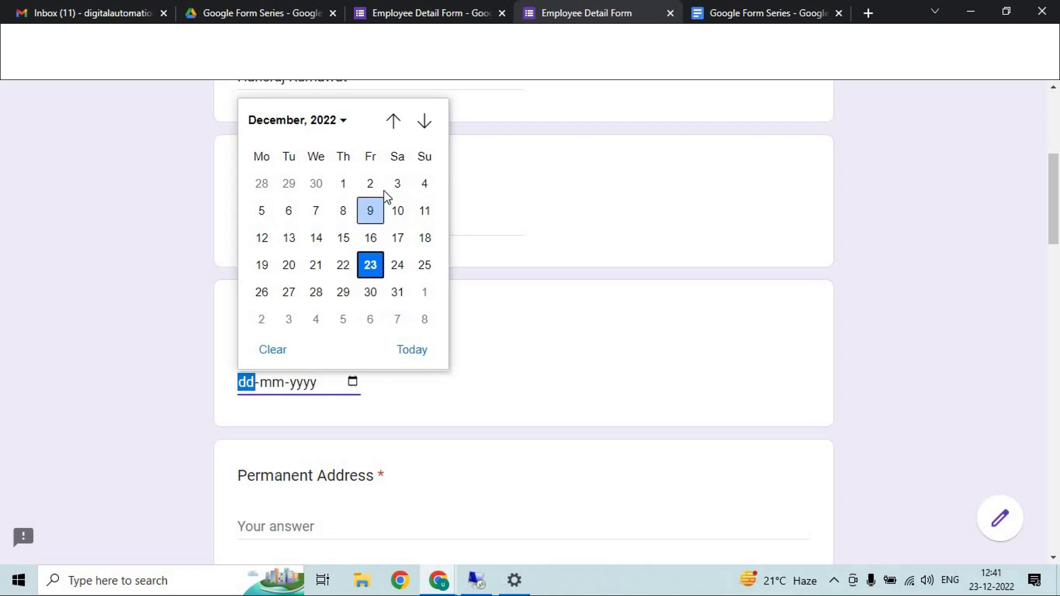
left_click(342, 122)
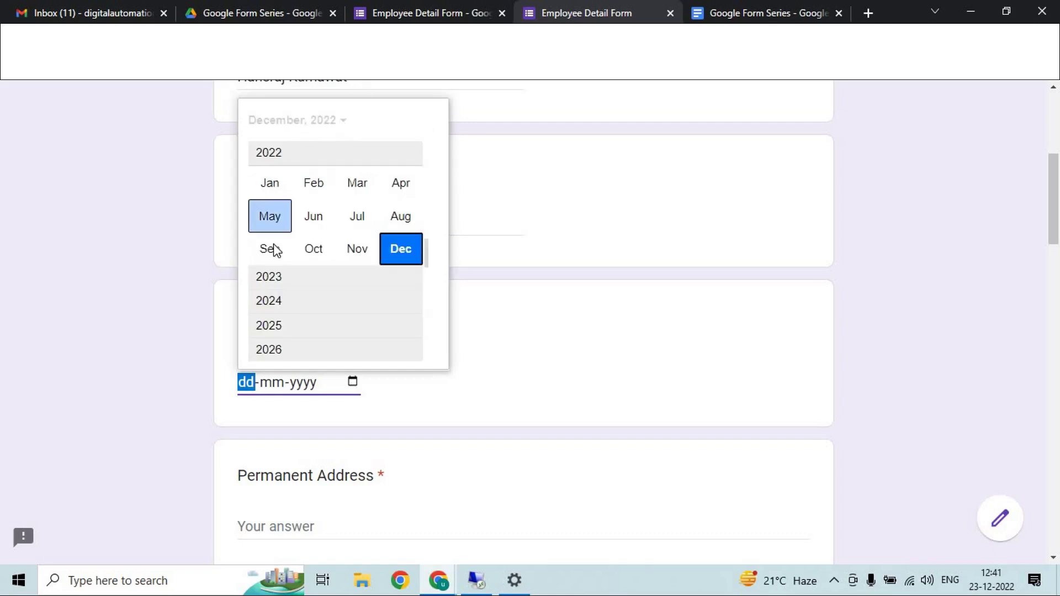
left_click(300, 305)
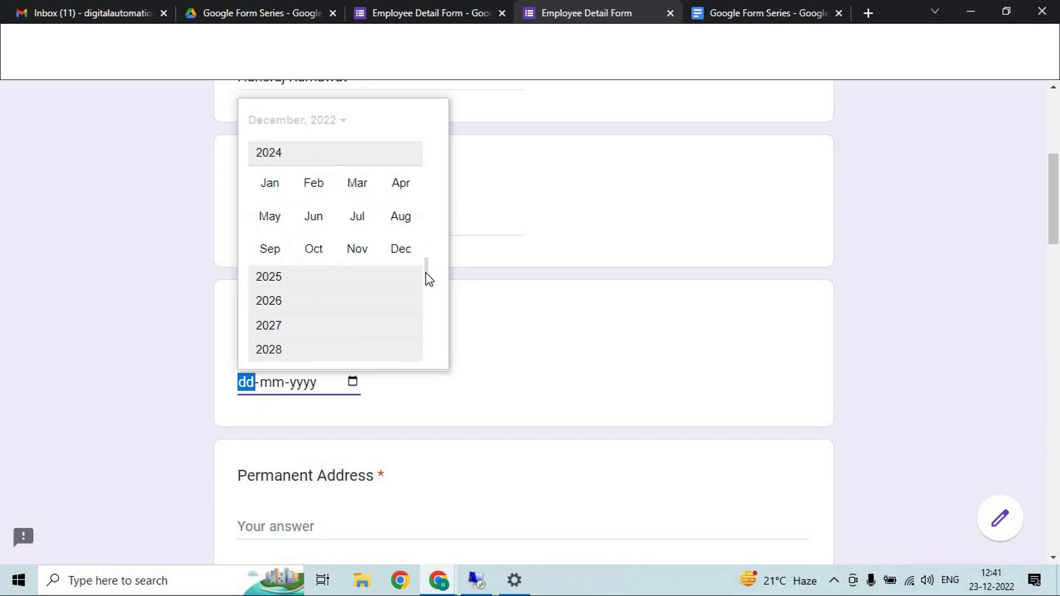
left_click_drag(426, 267, 426, 197)
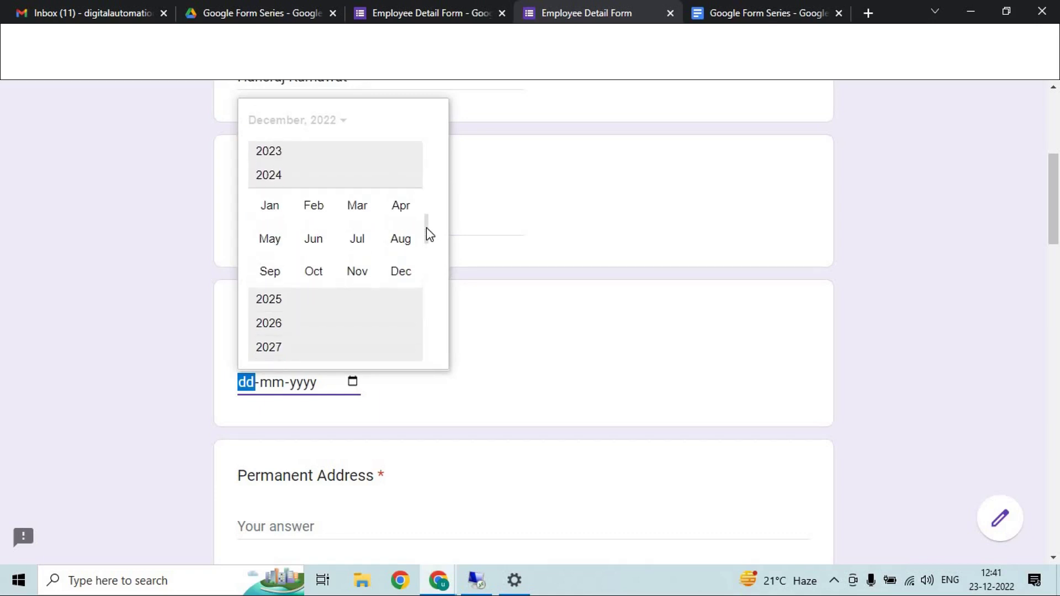
scroll(426, 197, "up", 2)
scroll(427, 196, "up", 2)
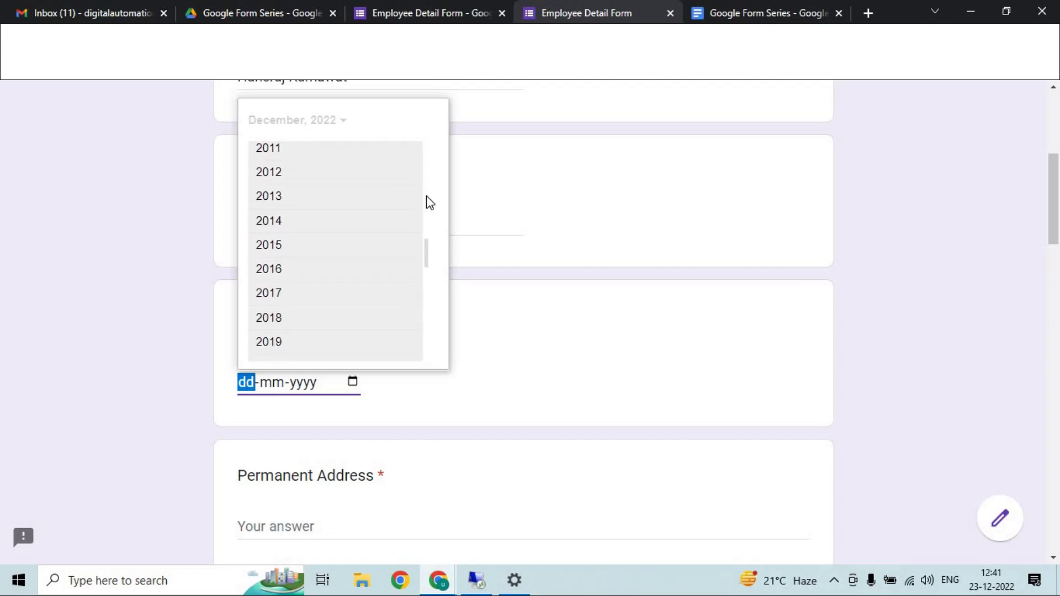
scroll(426, 196, "up", 2)
scroll(426, 180, "up", 3)
scroll(426, 178, "up", 1)
scroll(427, 177, "up", 4)
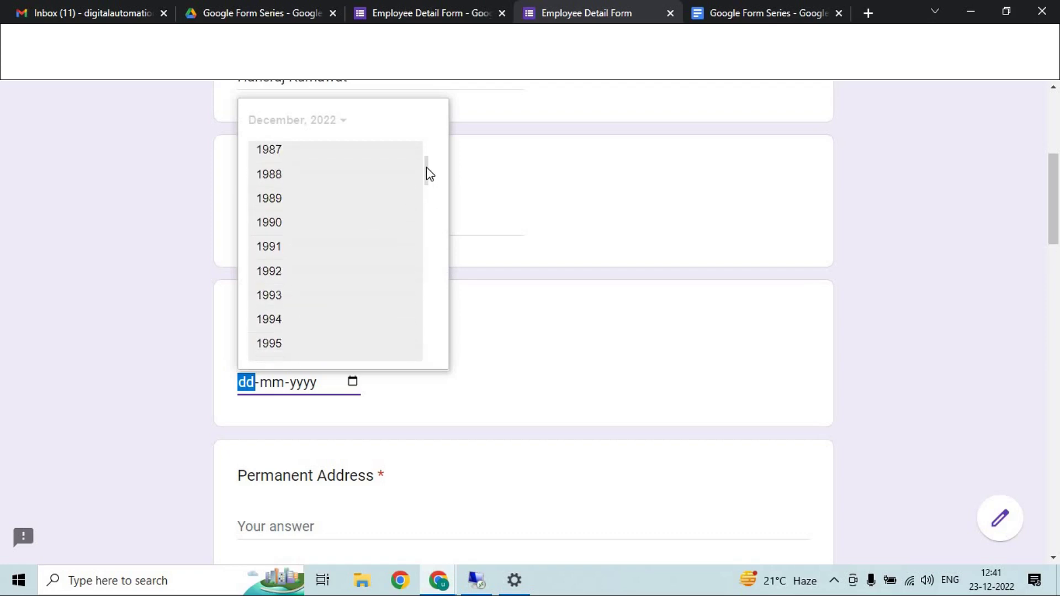
scroll(420, 175, "up", 2)
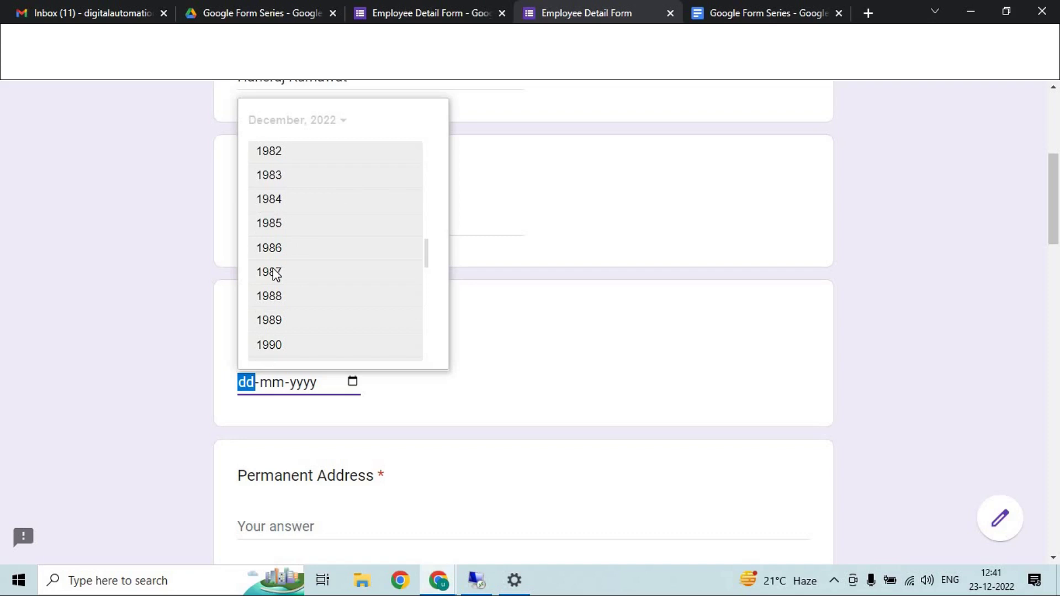
left_click(275, 275)
left_click(314, 221)
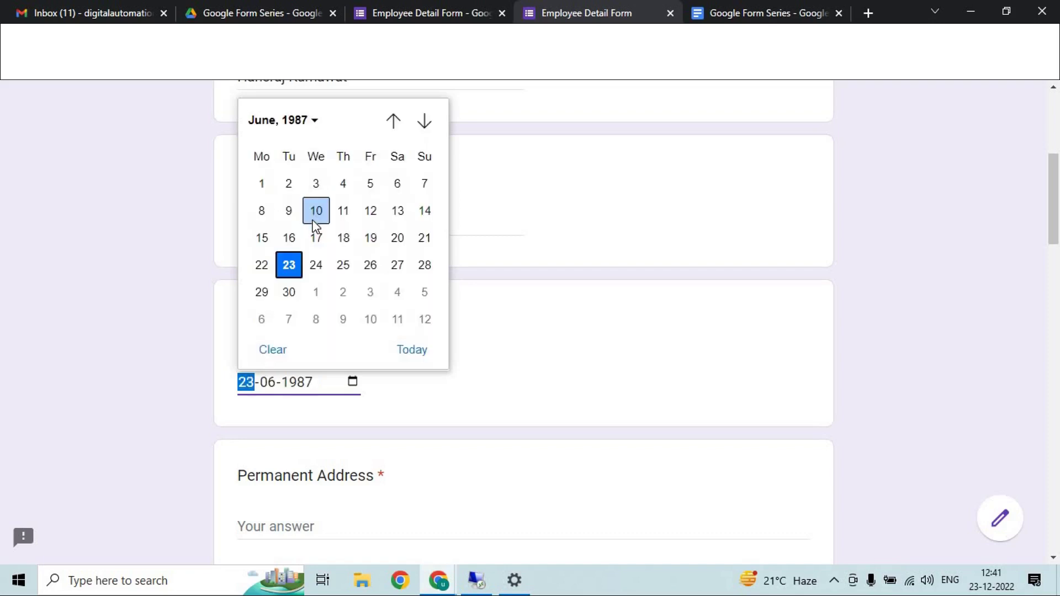
left_click(323, 268)
left_click_drag(1054, 218, 1057, 261)
Enter the respondent's permanent and present addresses
left_click(375, 293)
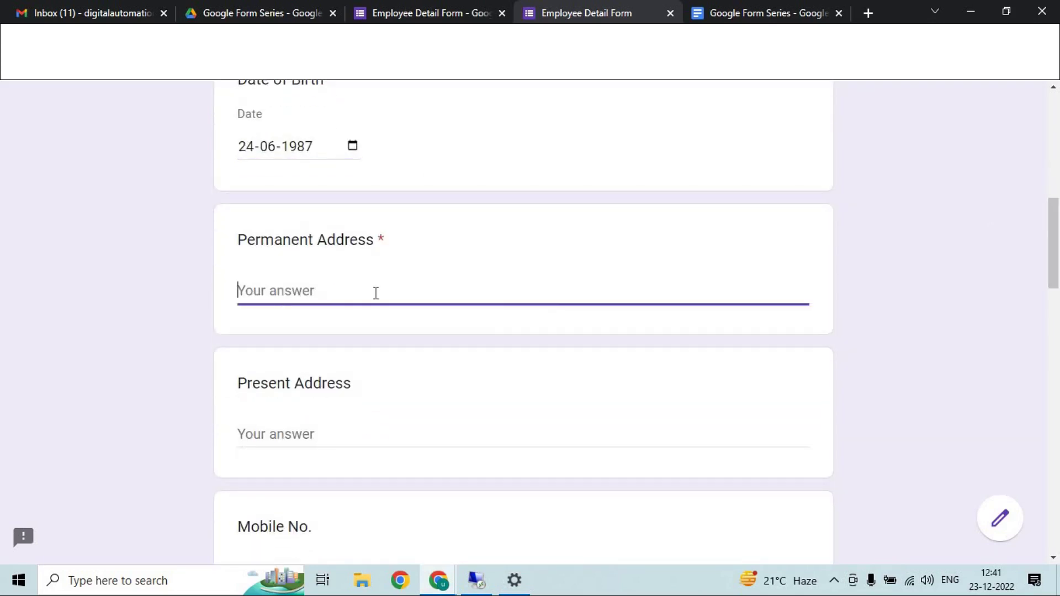
type("Ree")
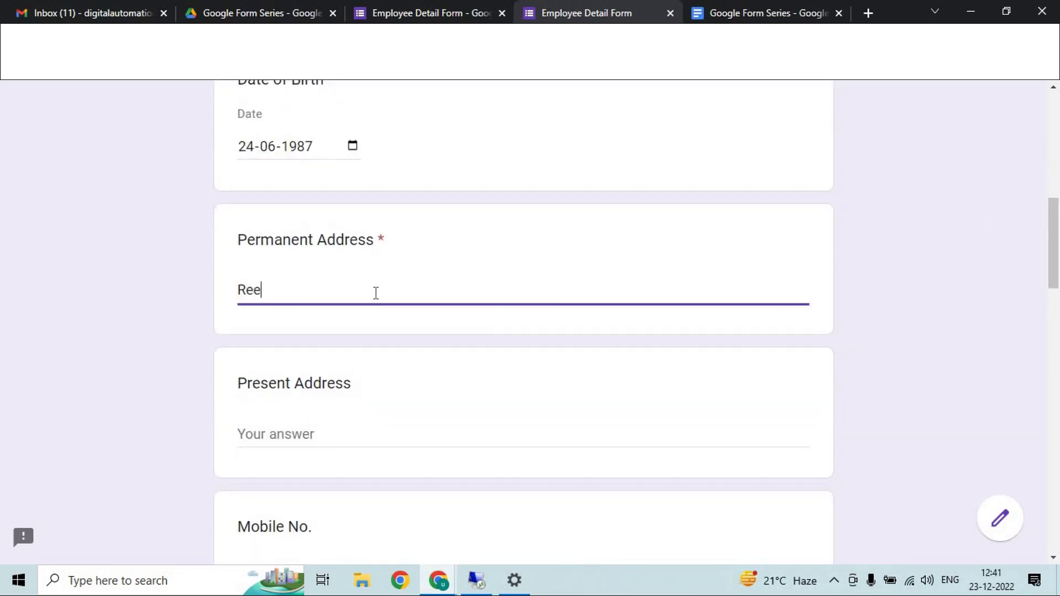
type("ngus")
key("Tab")
type("Jiap")
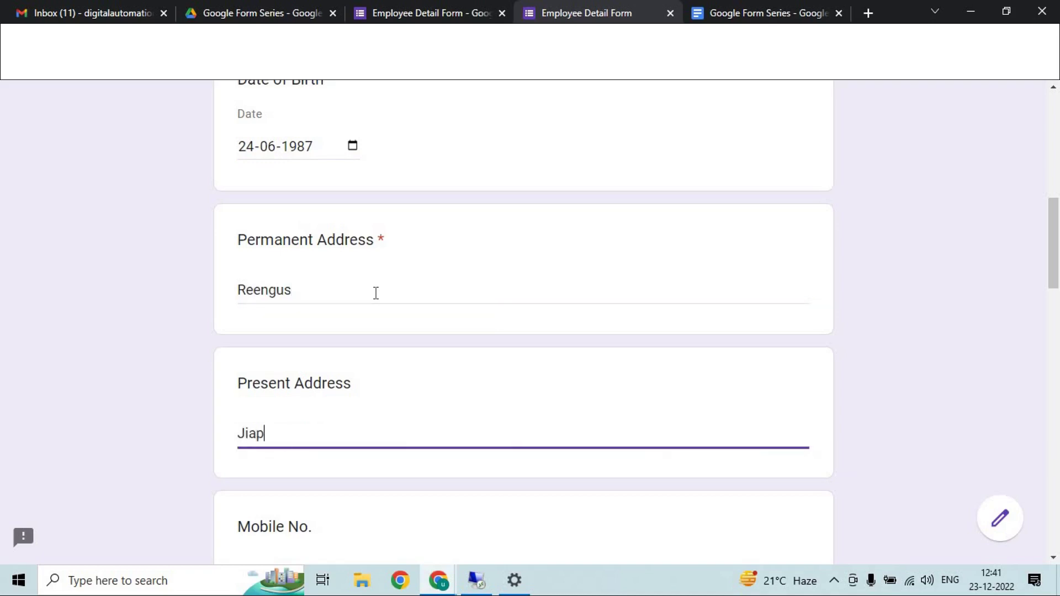
type("ur")
key("BackSpace")
key("BackSpace")
key("BackSpace")
type("p")
Enter the mobile number and e-mail id, leaving Marital Status blank
key("Tab")
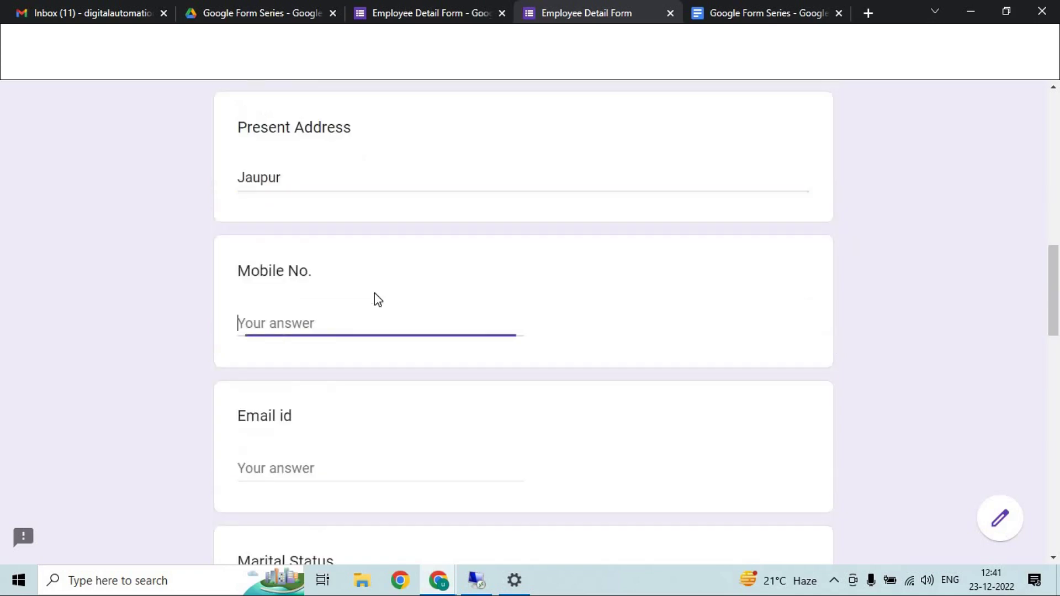
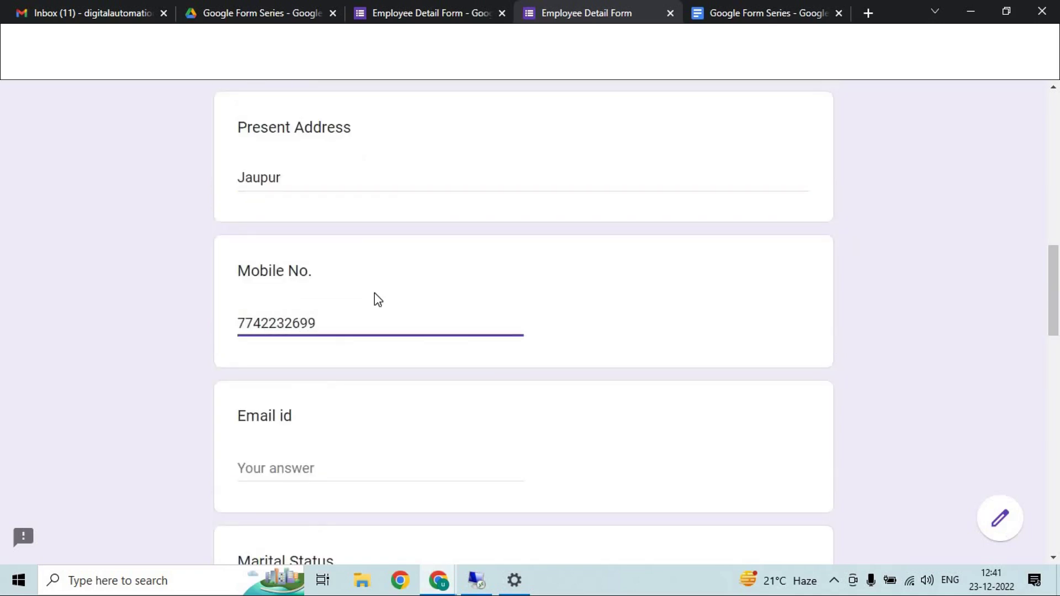
key("Tab")
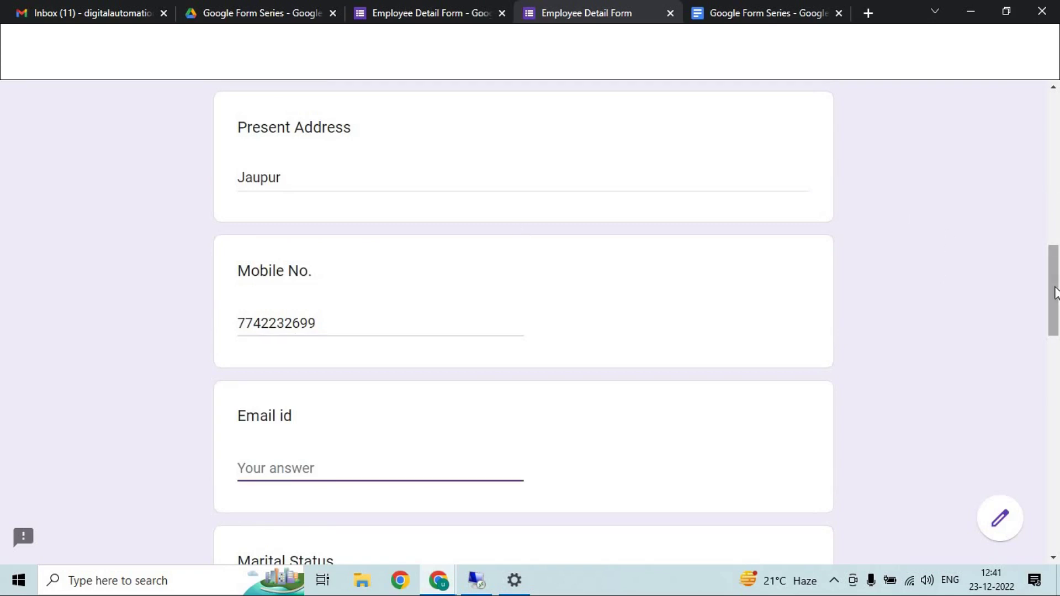
left_click_drag(1054, 291, 1055, 320)
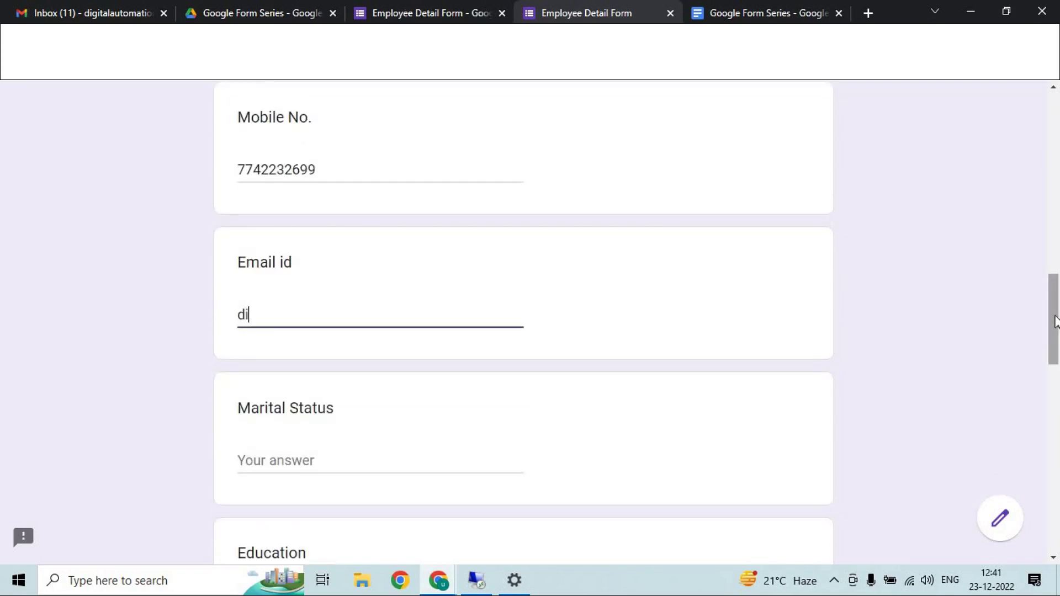
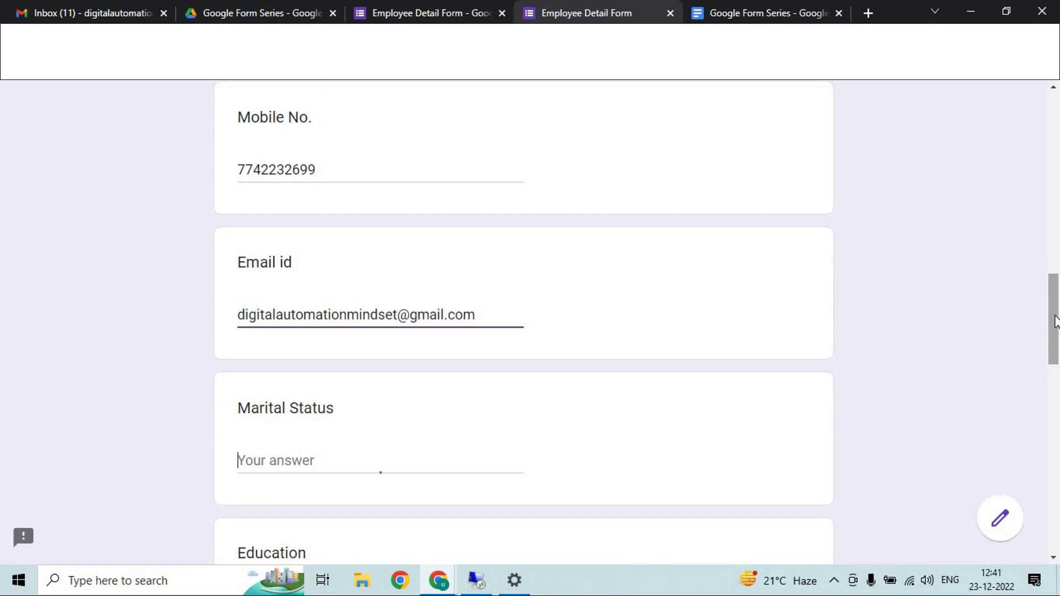
key("Tab")
left_click_drag(1058, 339, 1057, 376)
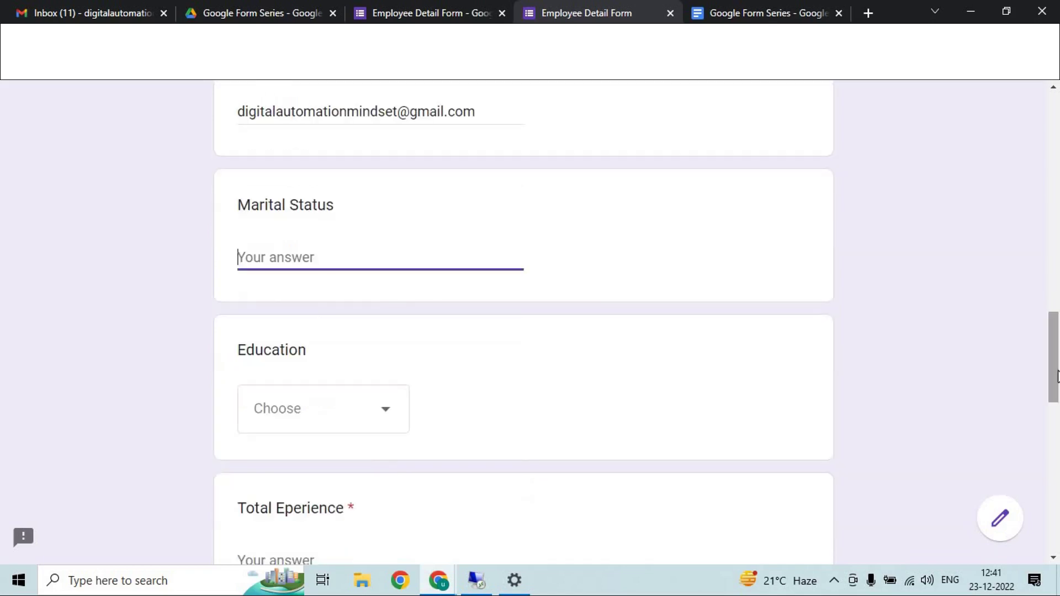
left_click(766, 309)
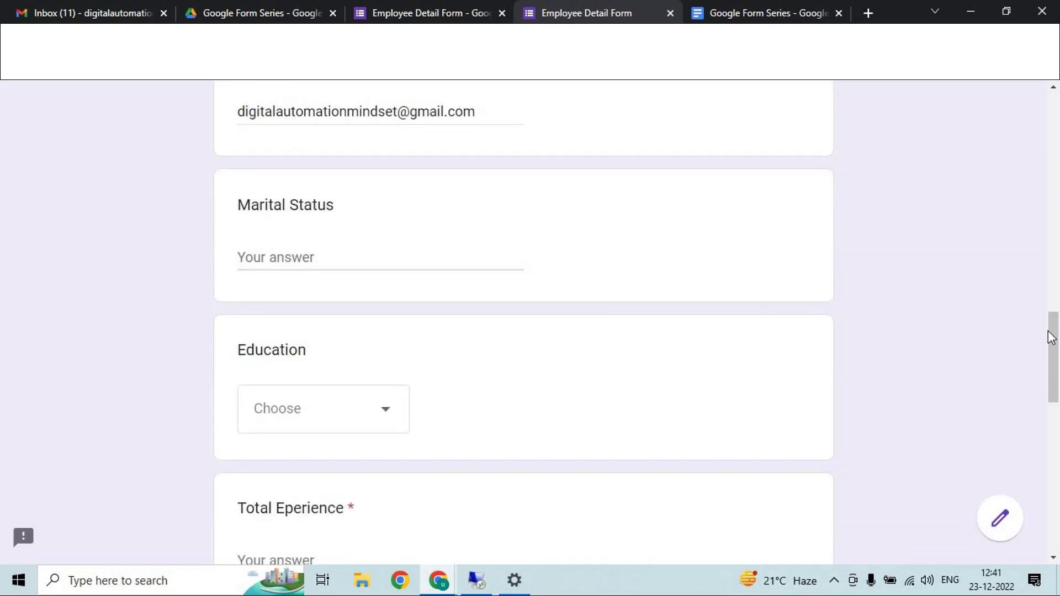
left_click_drag(1052, 337, 1053, 353)
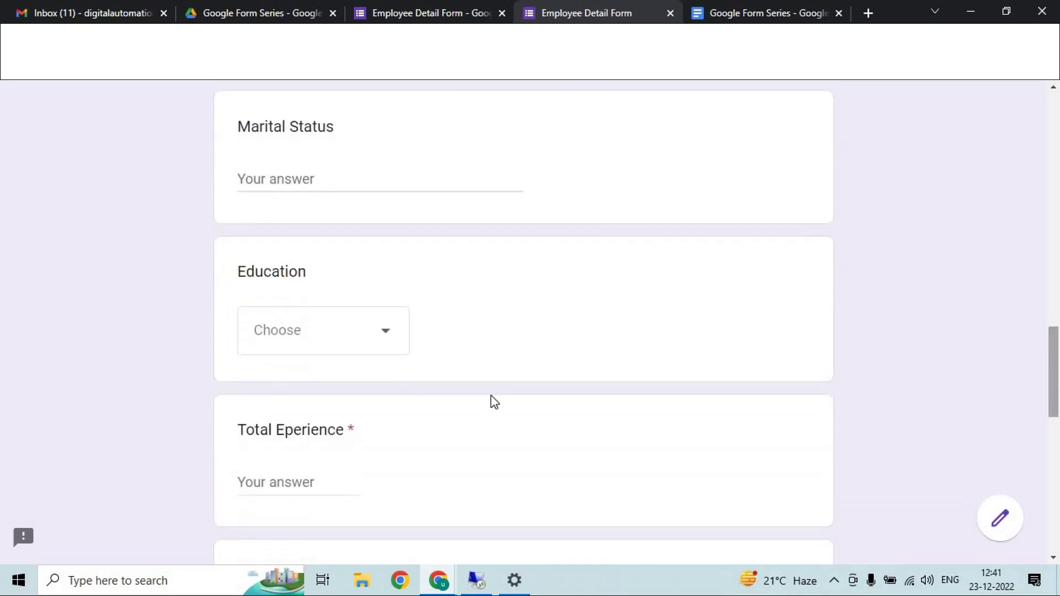
Choose B.tech for Education and answer Total Eperience with 10
left_click(333, 329)
left_click(283, 374)
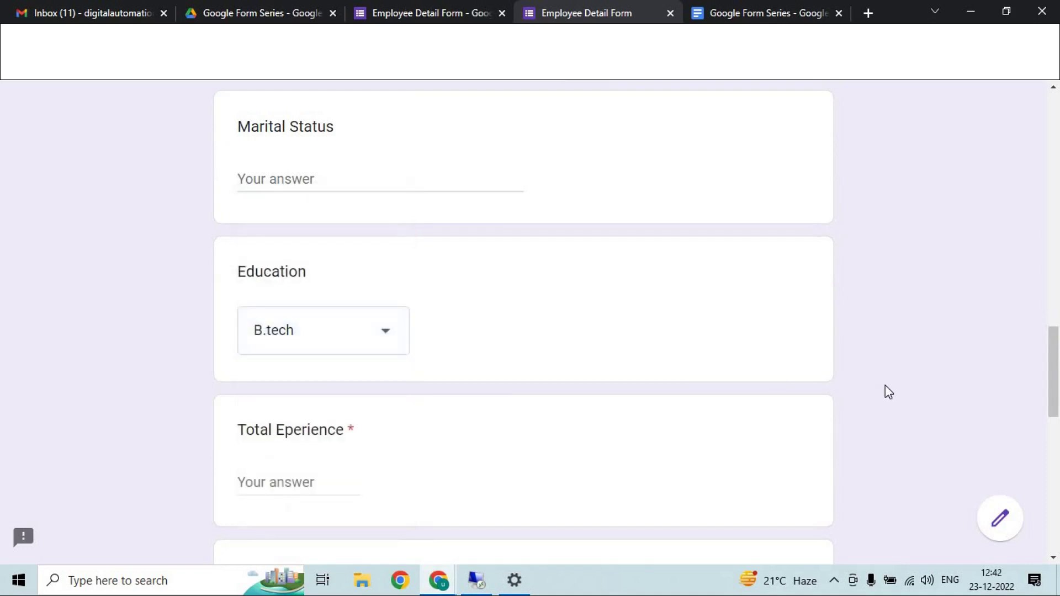
left_click_drag(1053, 365, 1052, 393)
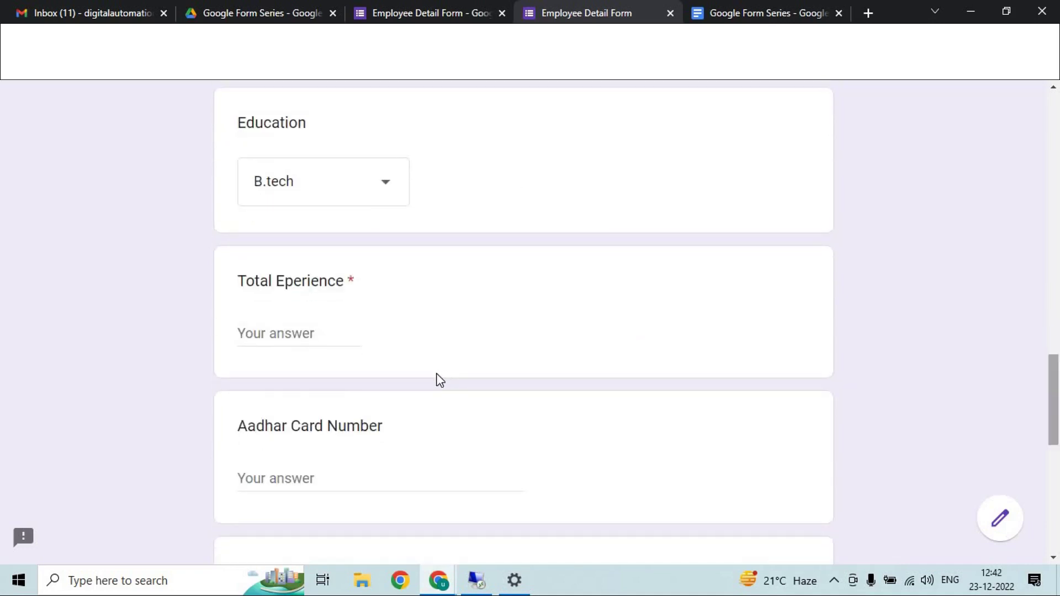
left_click(313, 339)
type("10 ")
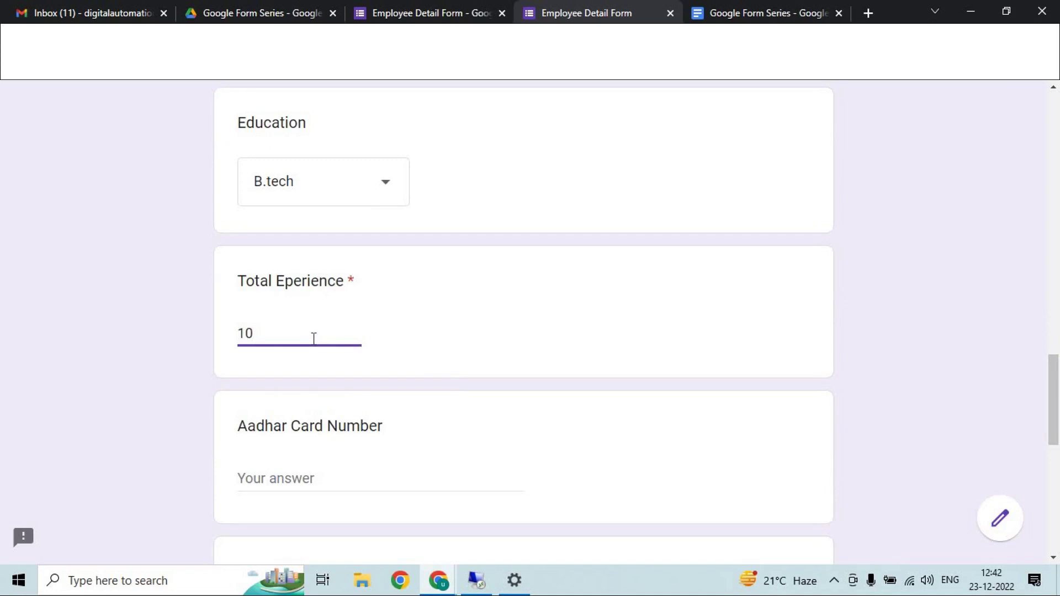
type("year")
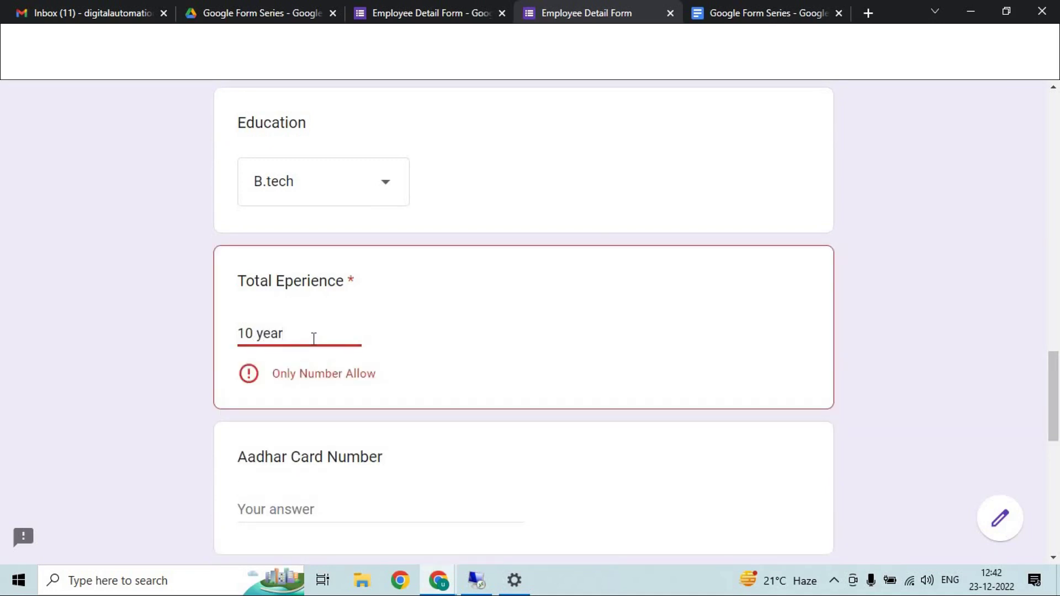
key("BackSpace")
key("BackSpace")
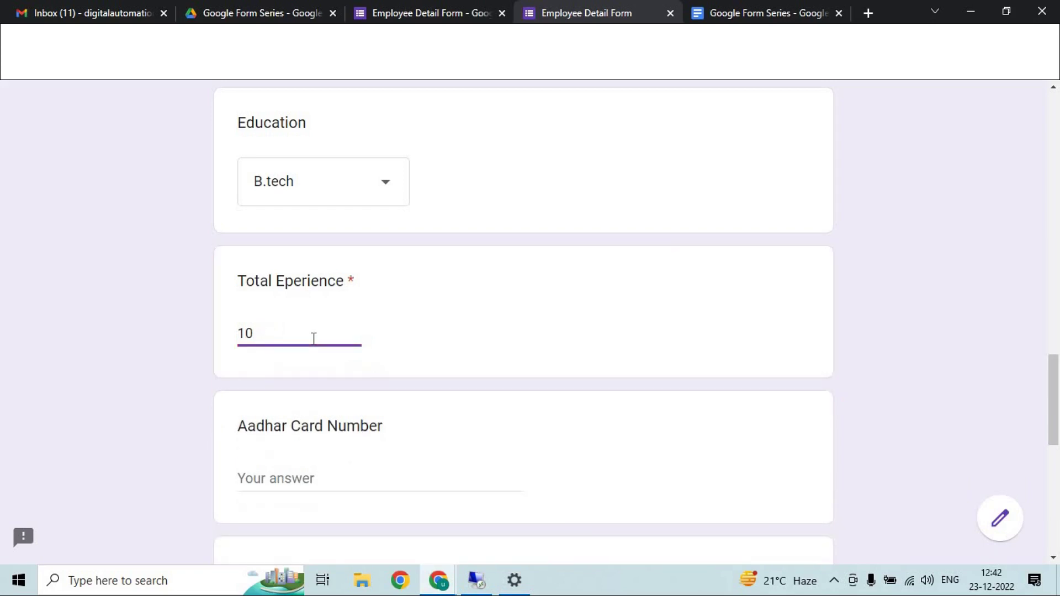
scroll(468, 305, "down", 3)
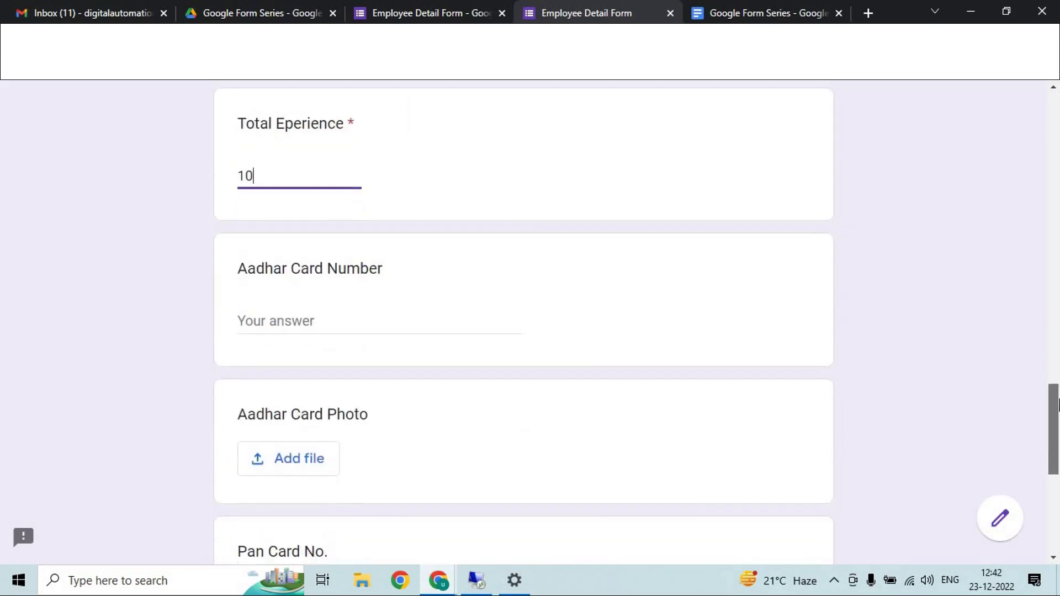
Enter the Aadhar card number and the PAN card number
left_click(351, 312)
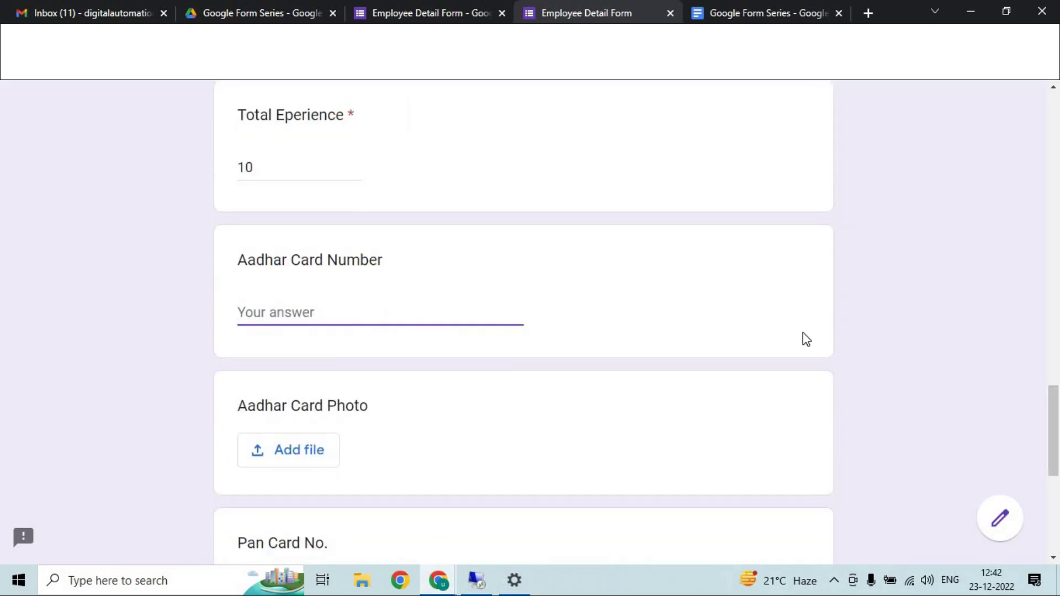
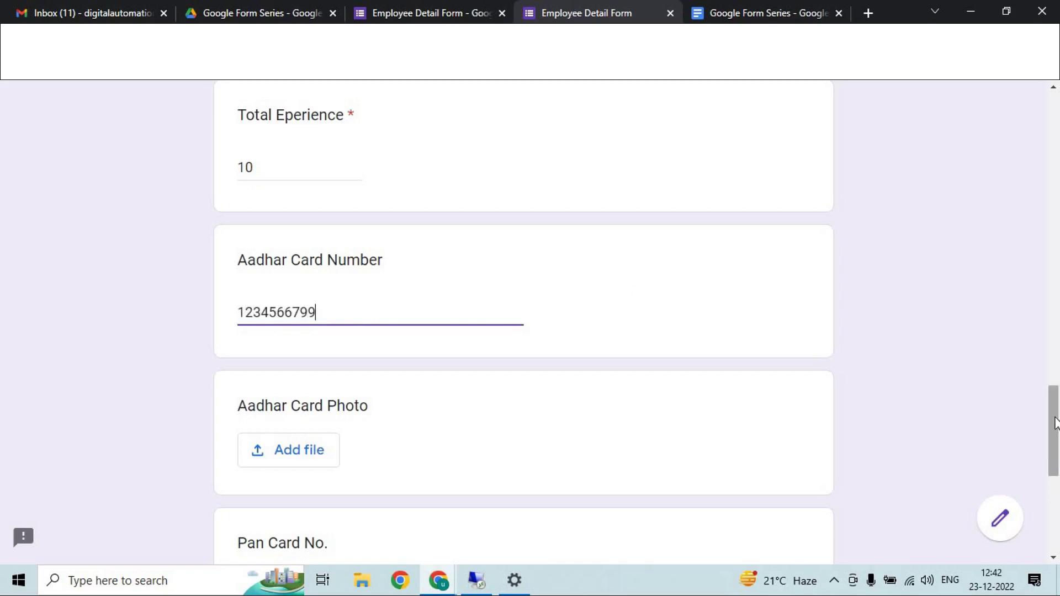
left_click_drag(1054, 422, 1054, 456)
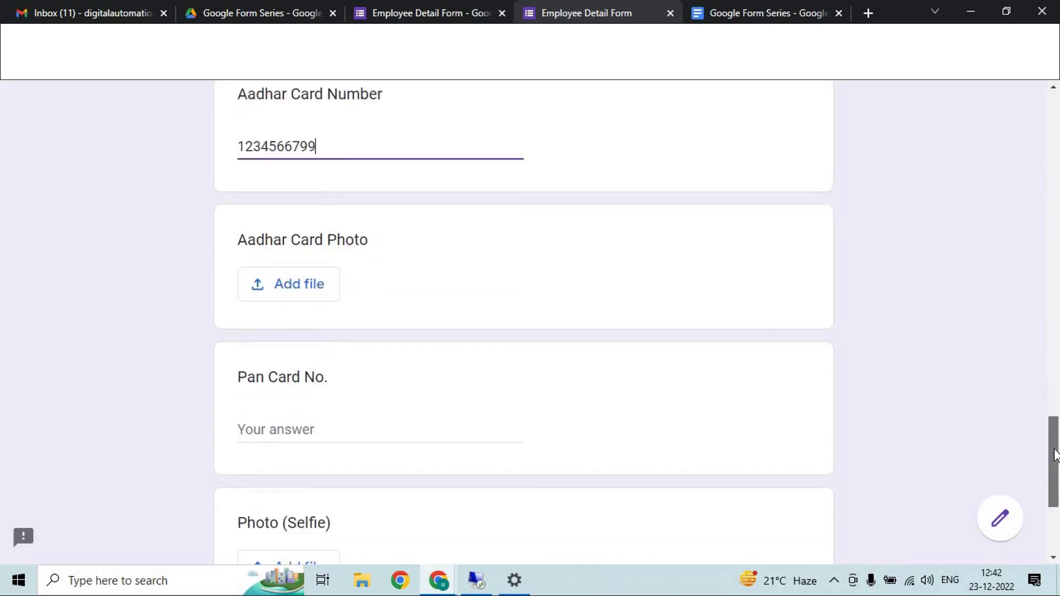
left_click(352, 421)
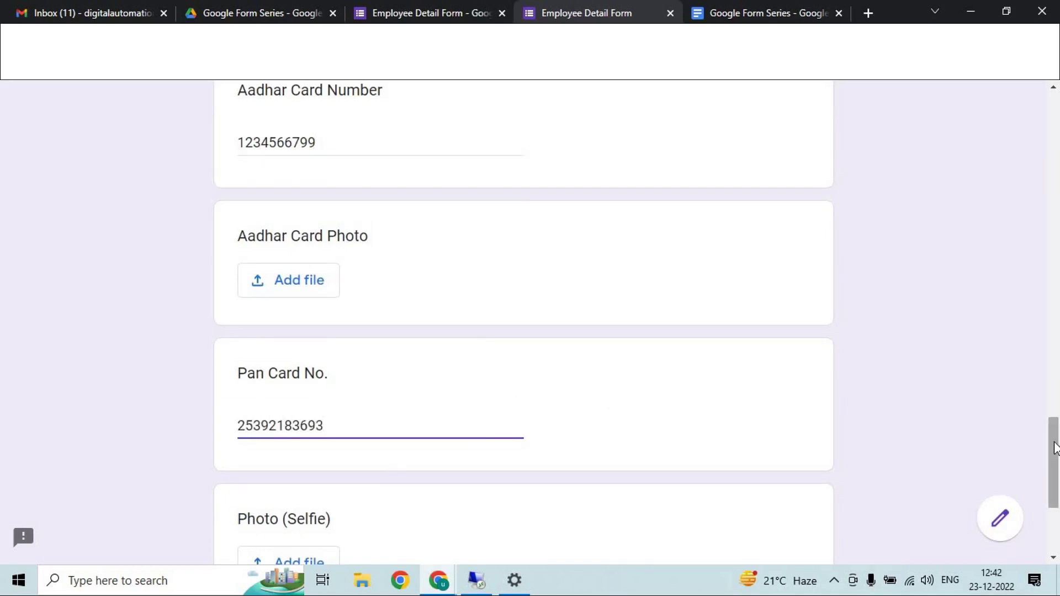
left_click_drag(1055, 449, 1055, 511)
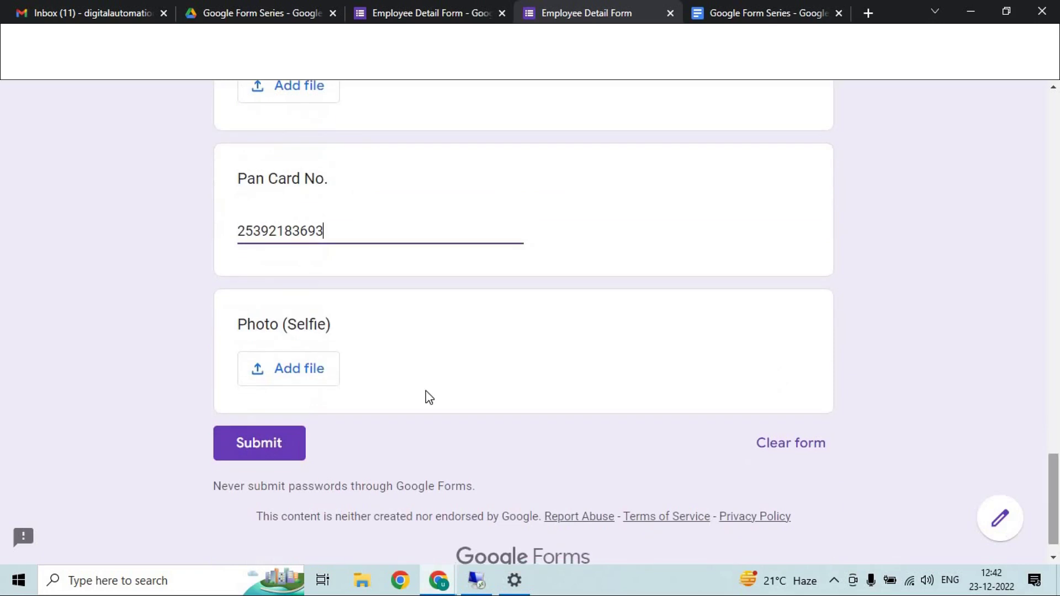
Upload the Google Automation (1) image from Pictures into the Photo (Selfie) question
left_click(283, 373)
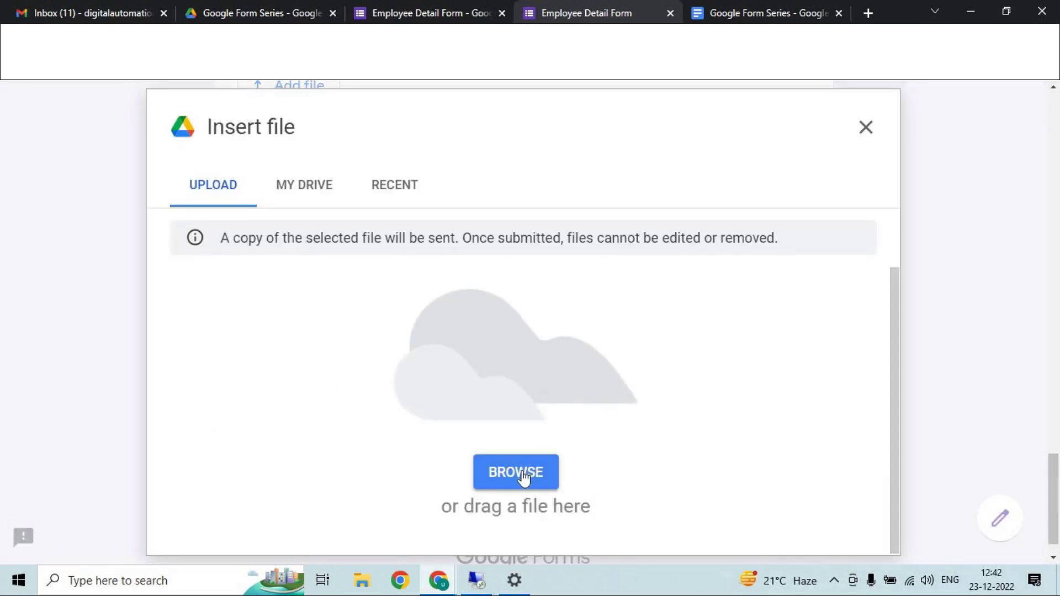
left_click(521, 473)
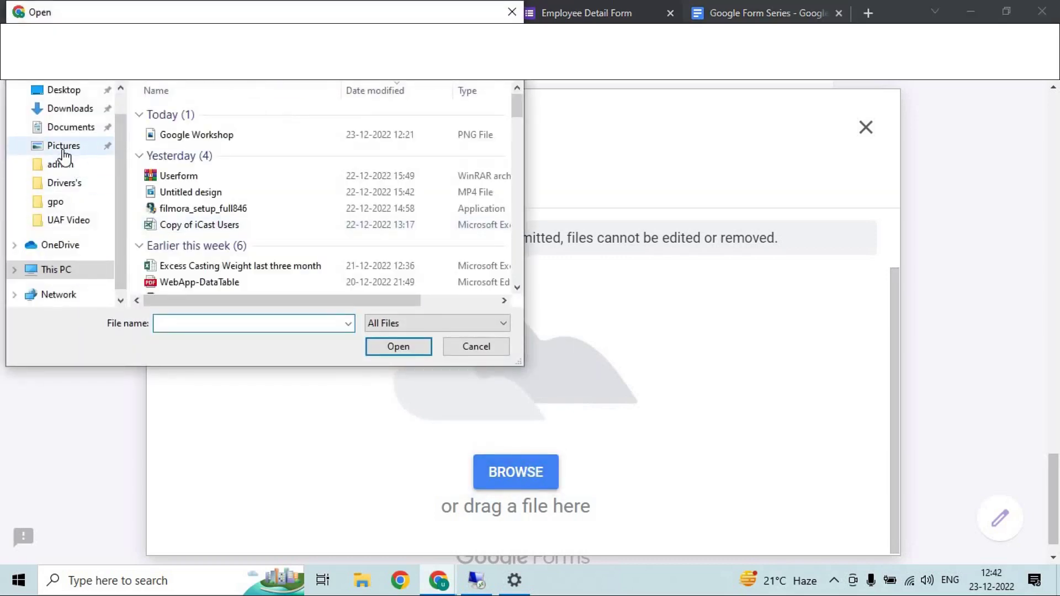
left_click(64, 146)
left_click(370, 141)
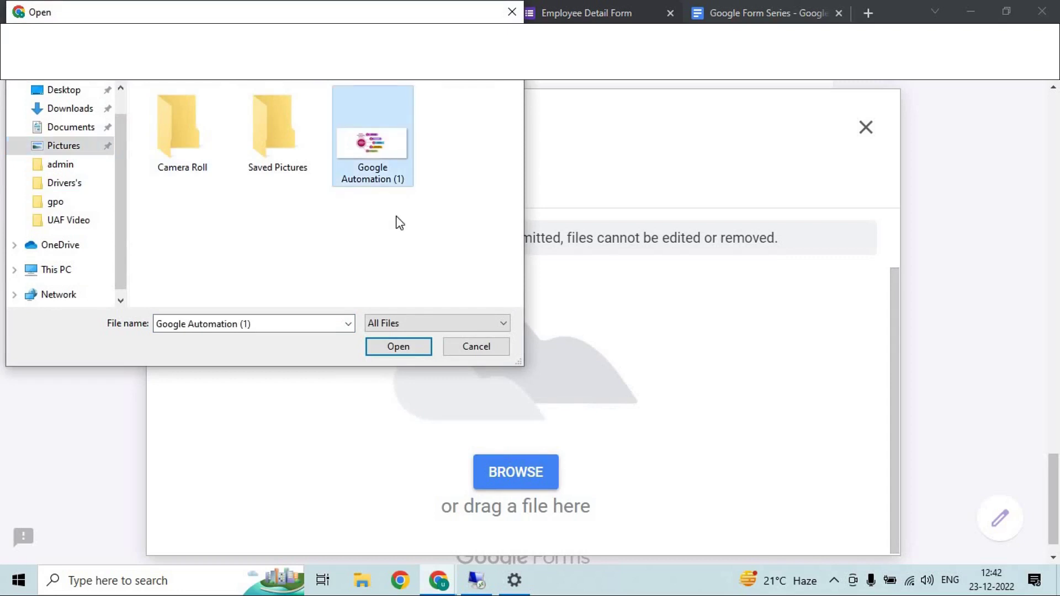
left_click(394, 349)
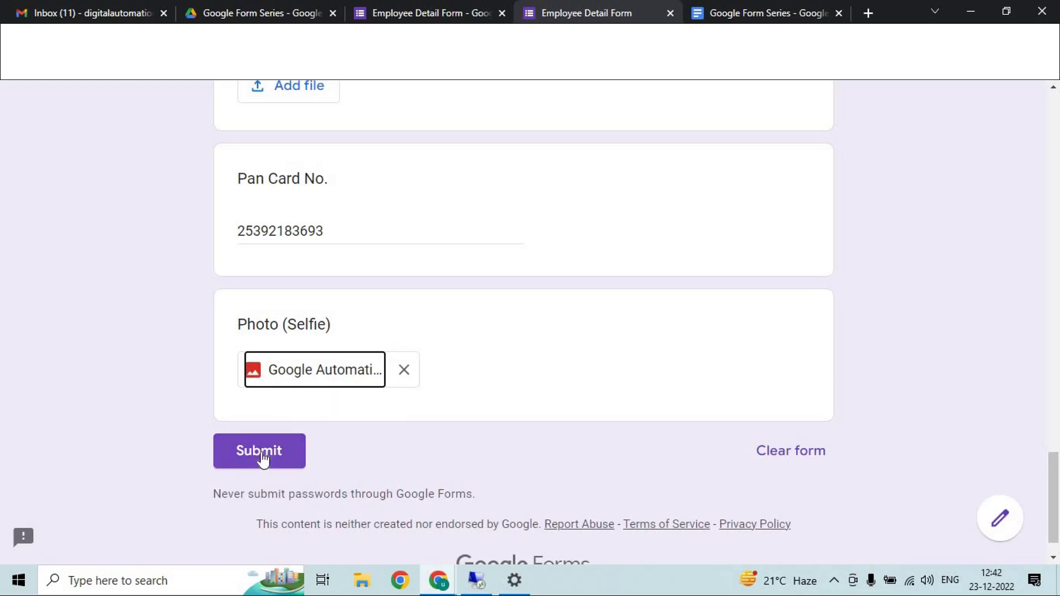
Submit the response, highlight the response-recorded confirmation, and return to the form editor
left_click(262, 457)
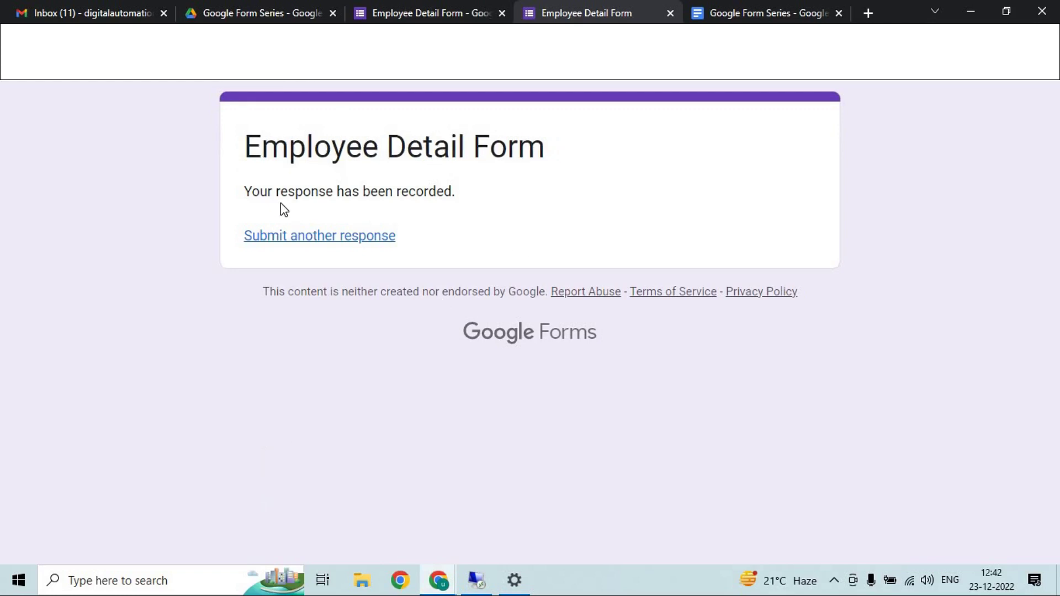
mouse_move(547, 148)
left_mouse_down()
mouse_move(466, 184)
mouse_move(239, 189)
left_mouse_up()
left_click(462, 194)
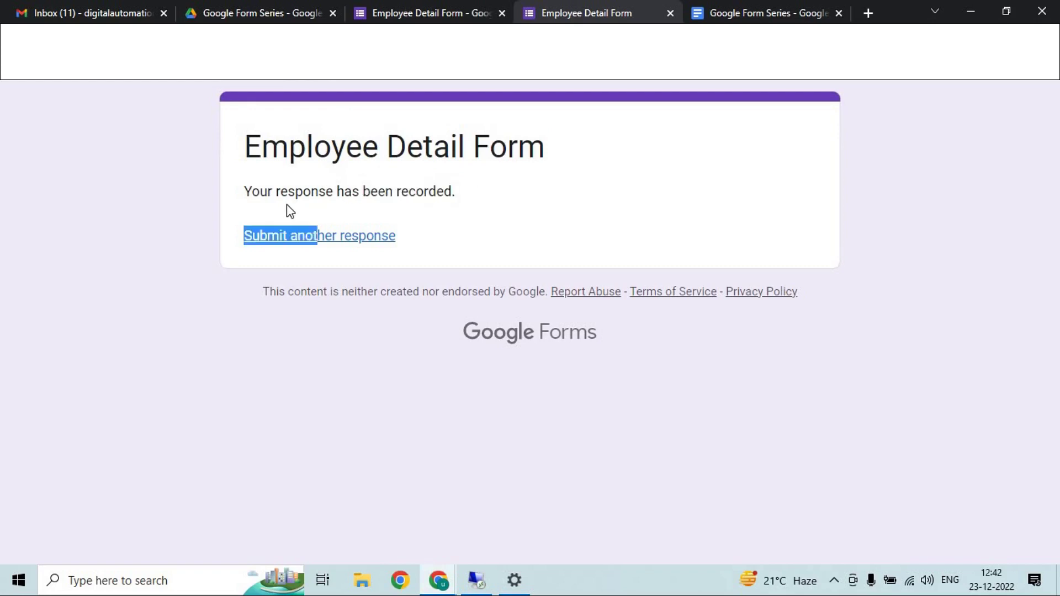
left_click(384, 16)
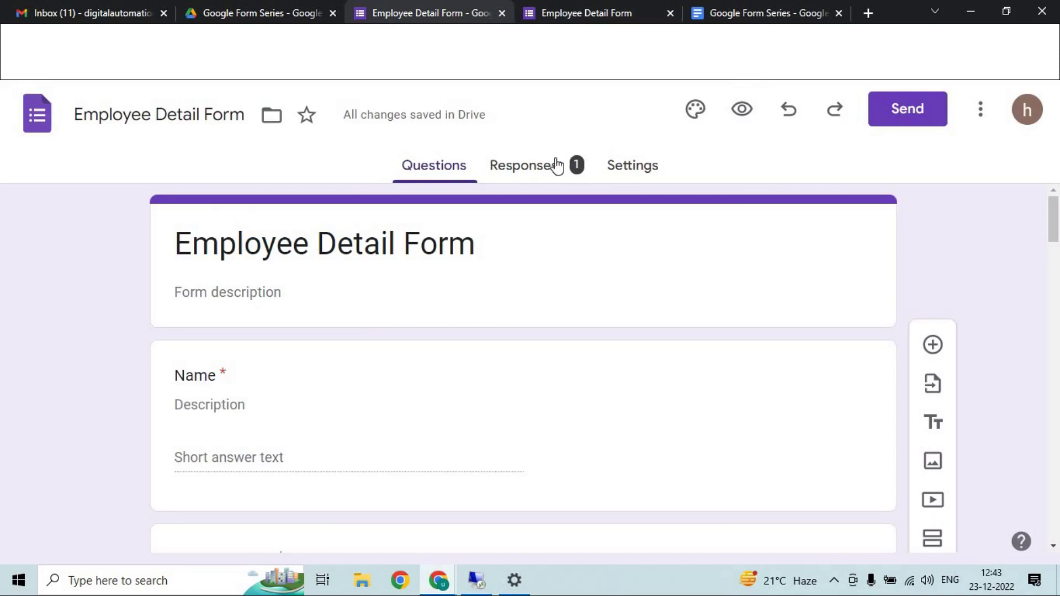
Browse the Responses summary showing Education as 100% B.tech, then start linking to Sheets
left_click(547, 173)
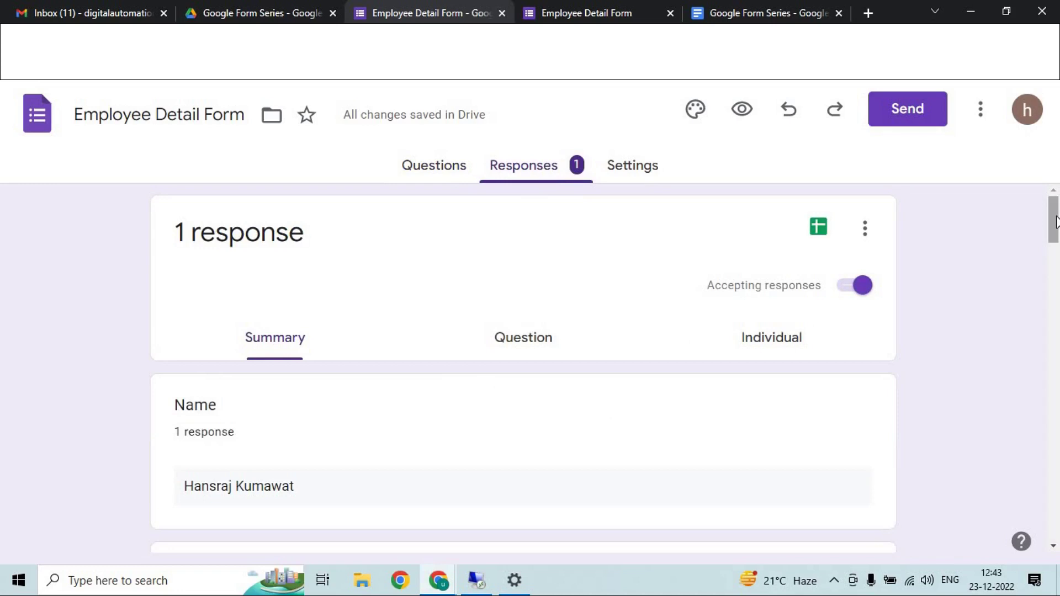
mouse_move(1056, 221)
left_mouse_down()
mouse_move(1057, 502)
mouse_move(1047, 191)
left_mouse_up()
left_click(815, 230)
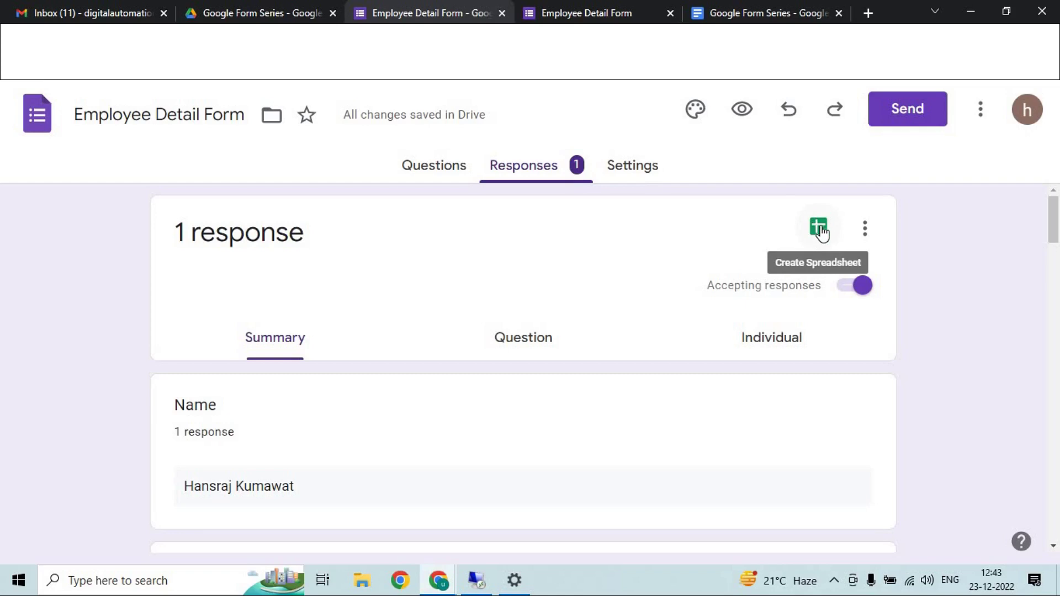
Create a new linked spreadsheet named 'Employee Detail Form (Responses)'
left_click(817, 228)
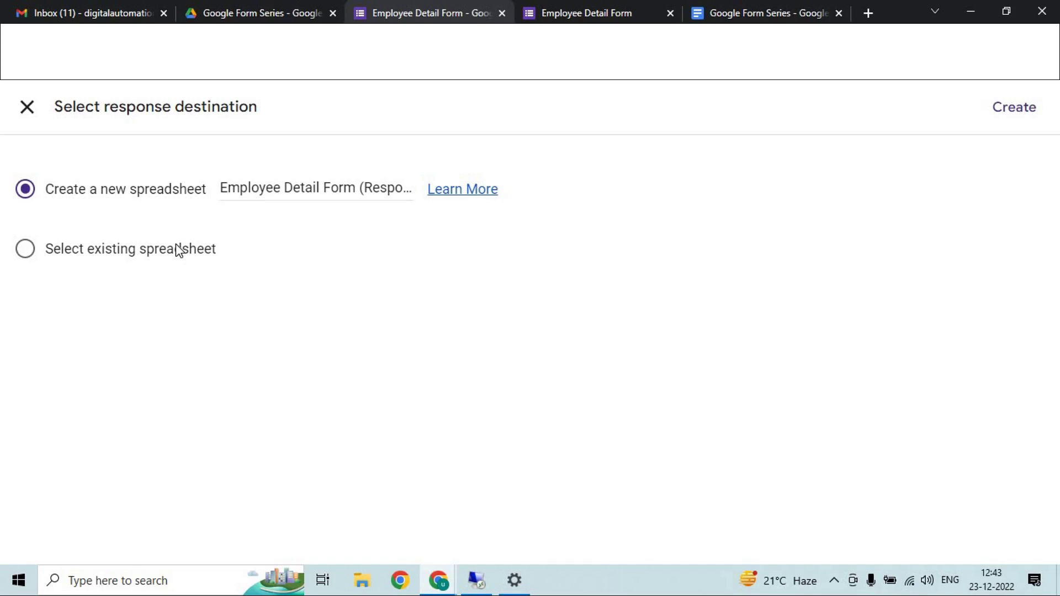
left_click(227, 188)
left_click_drag(221, 188, 427, 196)
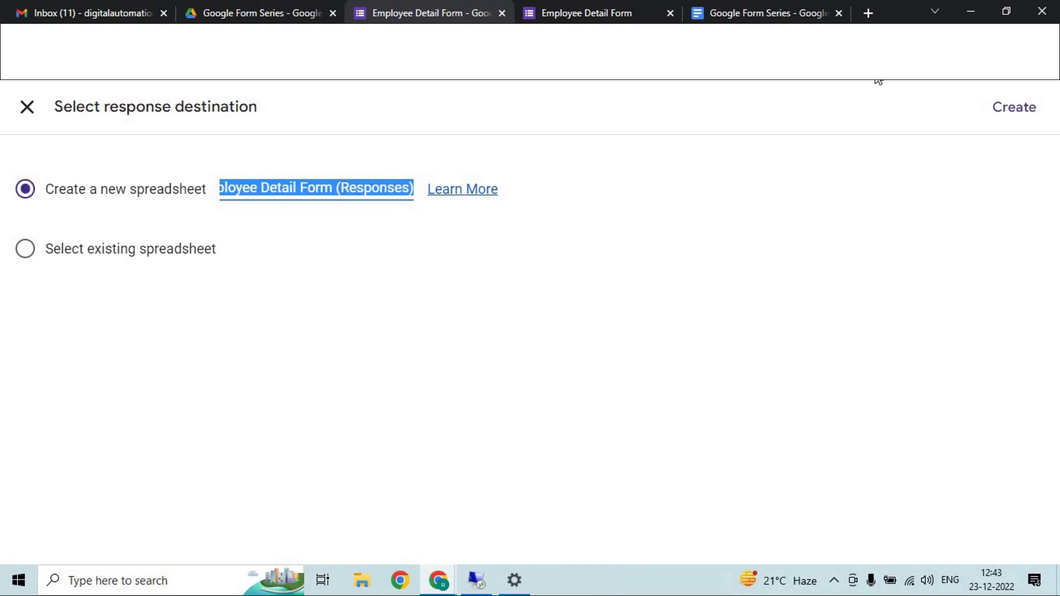
left_click(1016, 110)
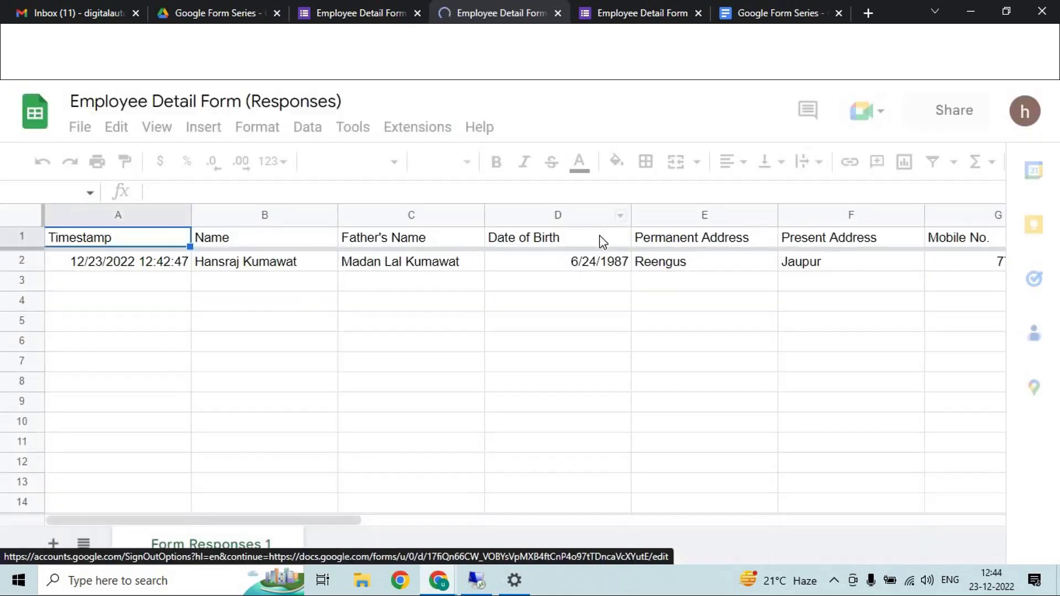
Switch to the Google Drive tab showing the Google Form Series folder
left_click(217, 14)
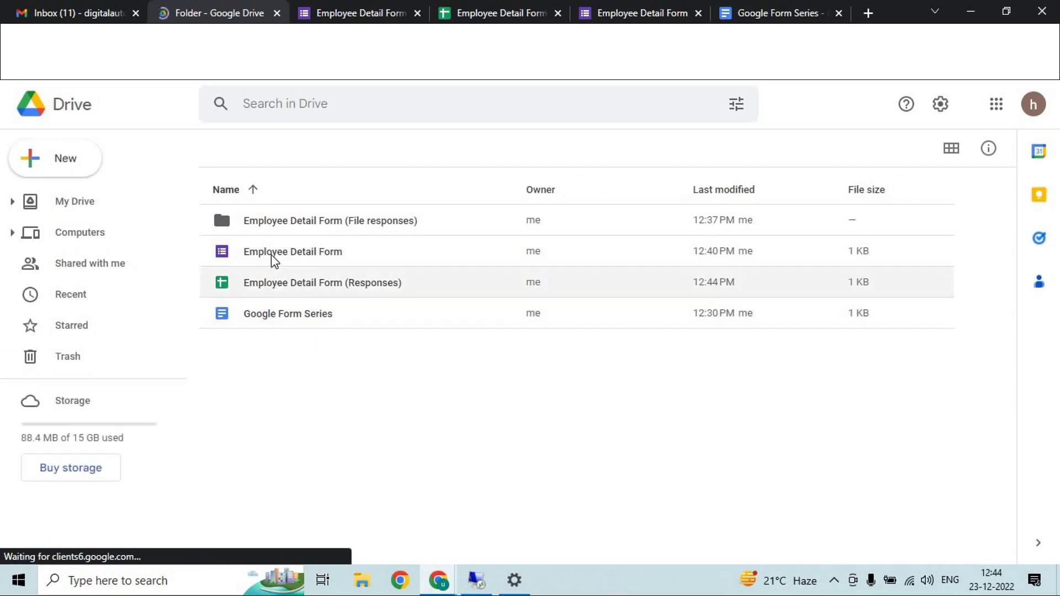
left_click(276, 253)
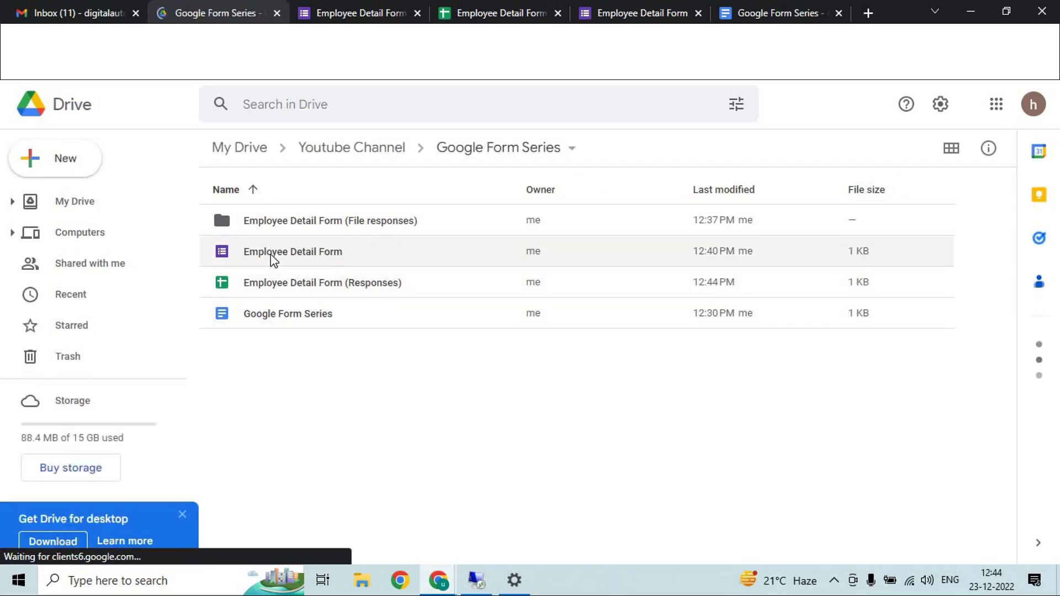
left_click(367, 225)
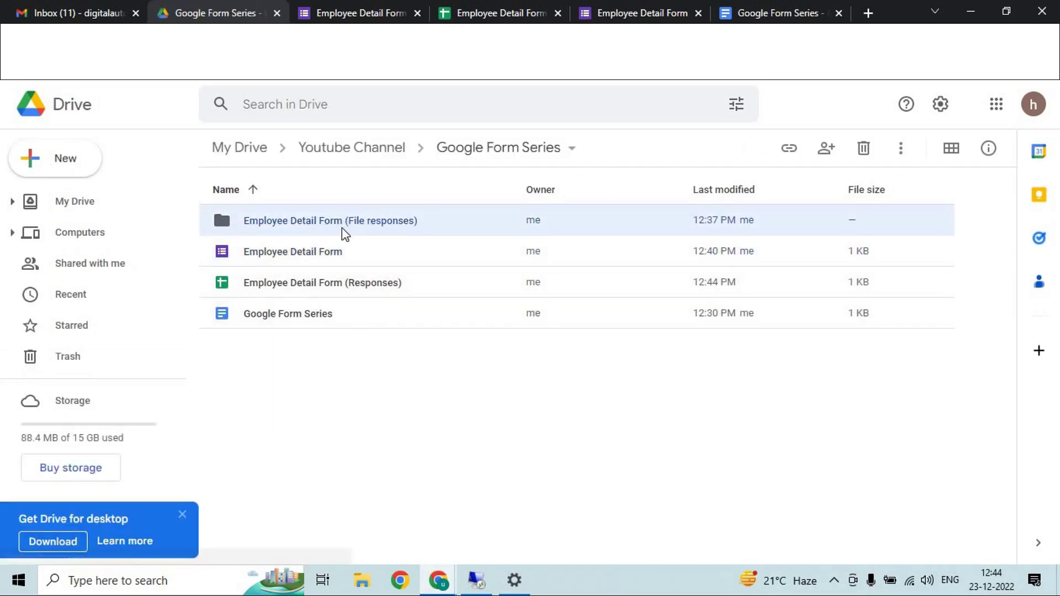
left_click(272, 285)
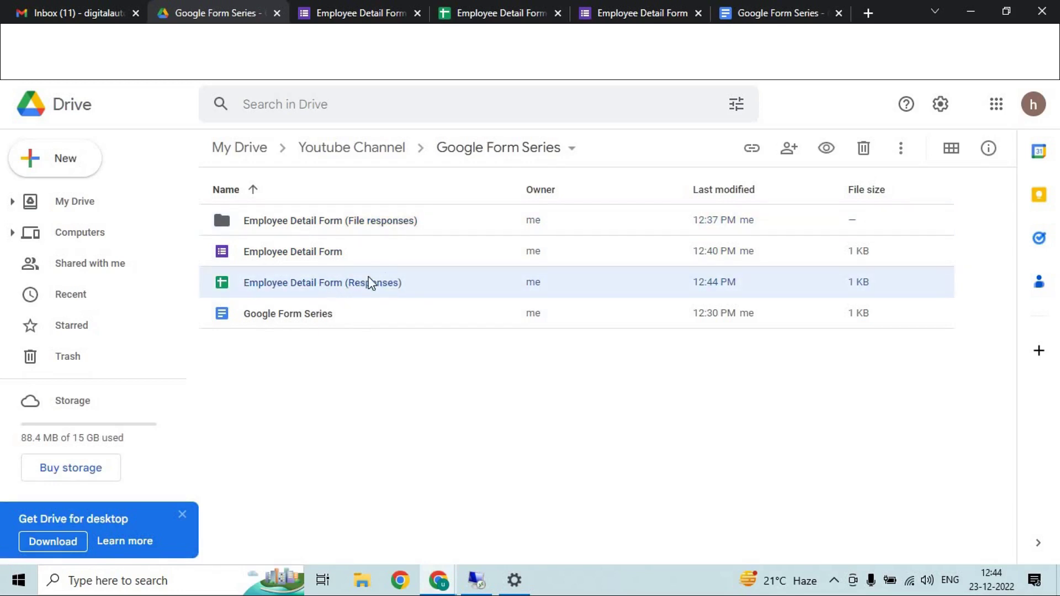
double_click(342, 222)
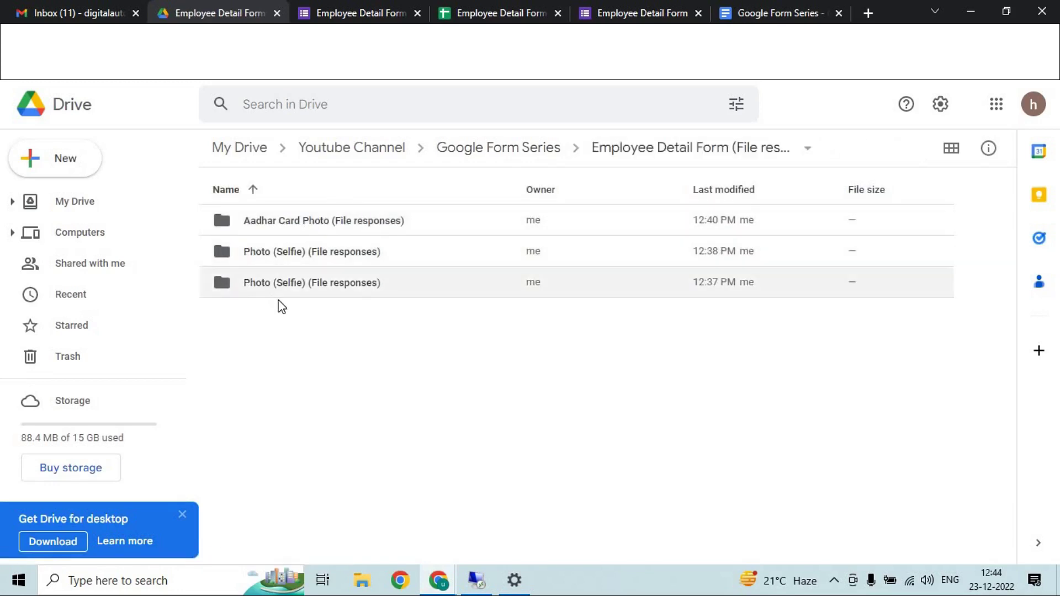
double_click(291, 257)
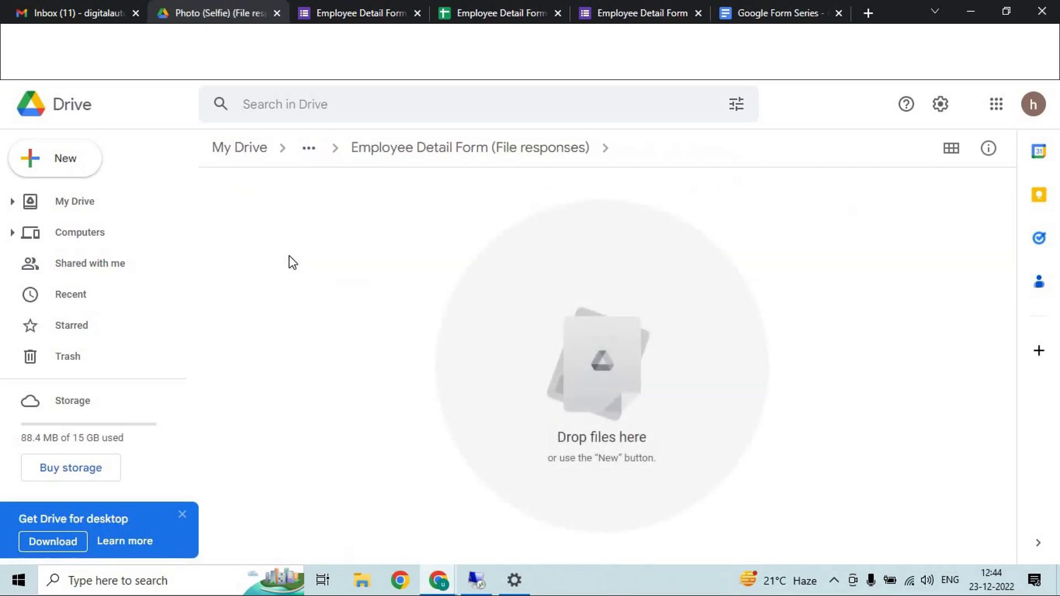
key("alt+Left")
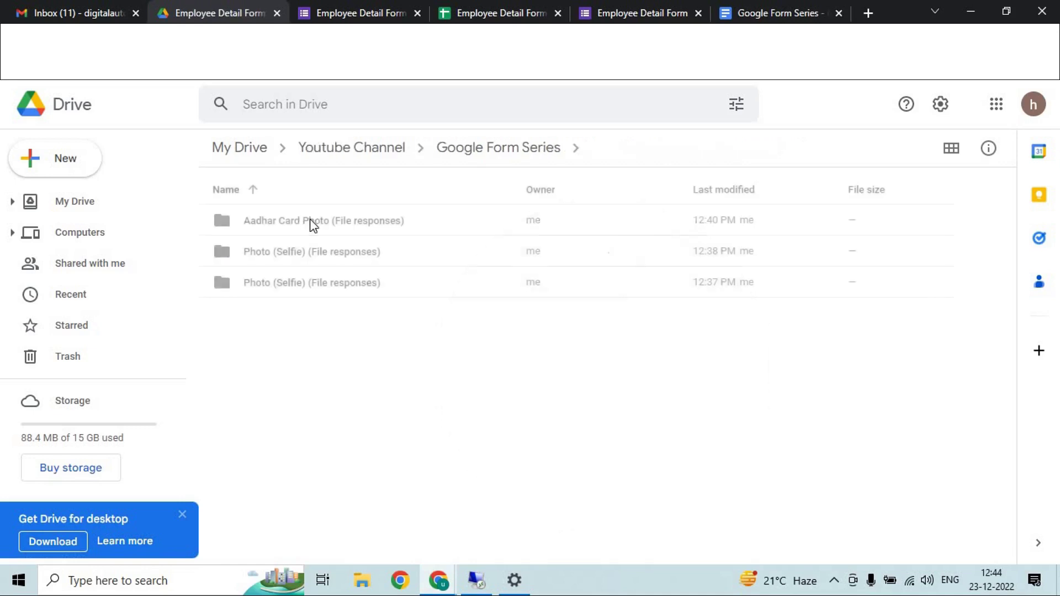
left_click(318, 284)
double_click(317, 281)
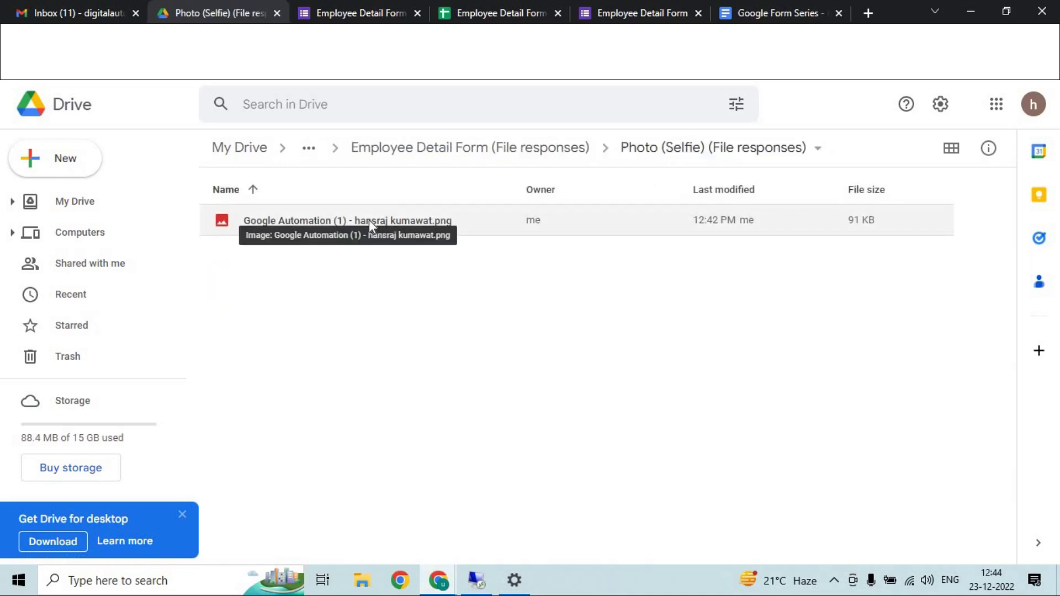
key("alt+Left")
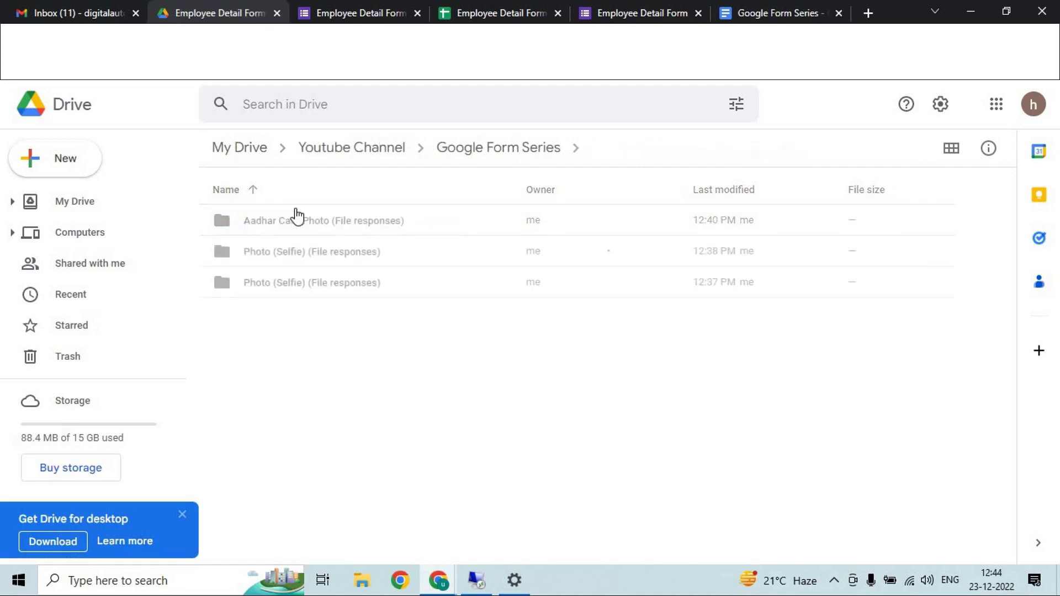
key("alt+Left")
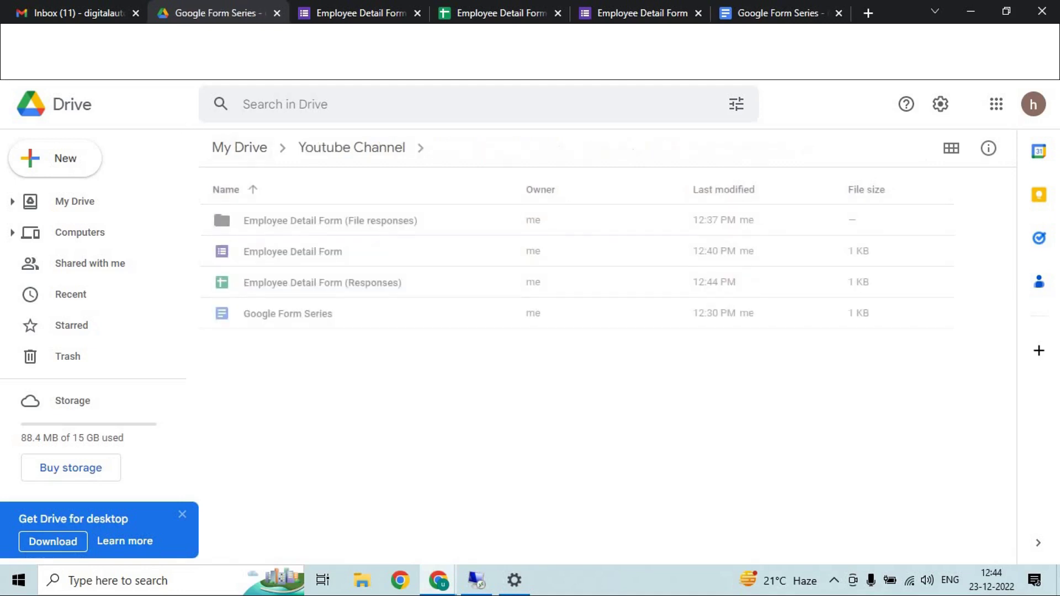
Open the Employee Detail Form (Responses) sheet and check row 2's timestamp, name and birth date
double_click(298, 282)
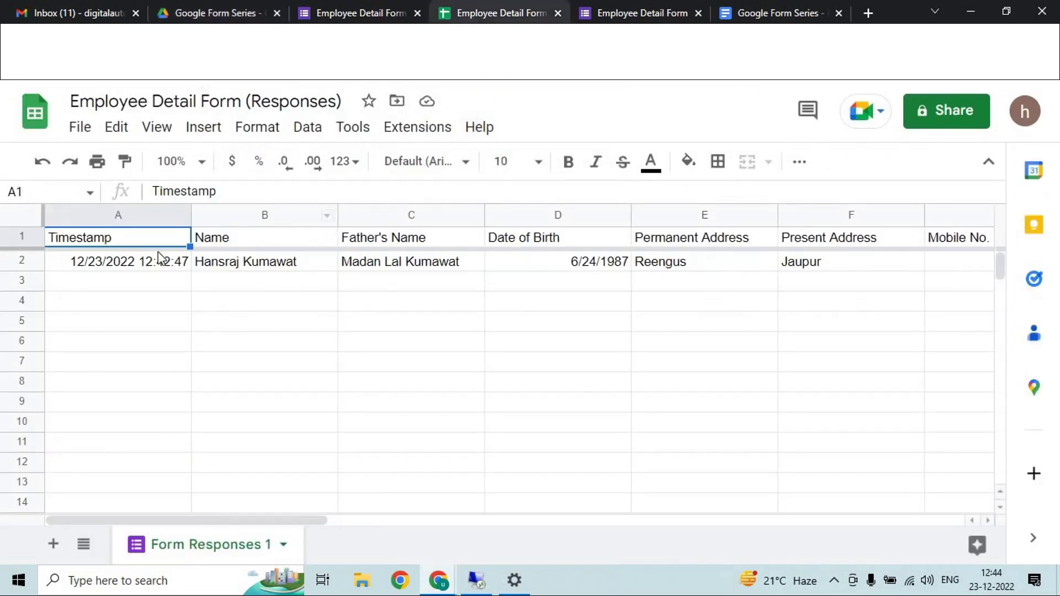
left_click(159, 257)
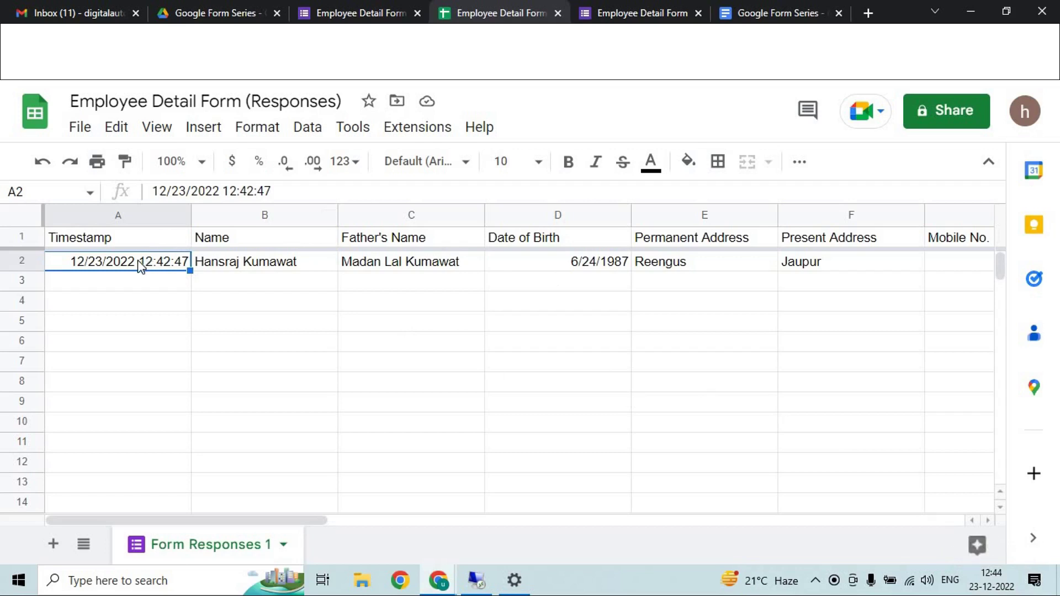
key("Right")
key("Right")
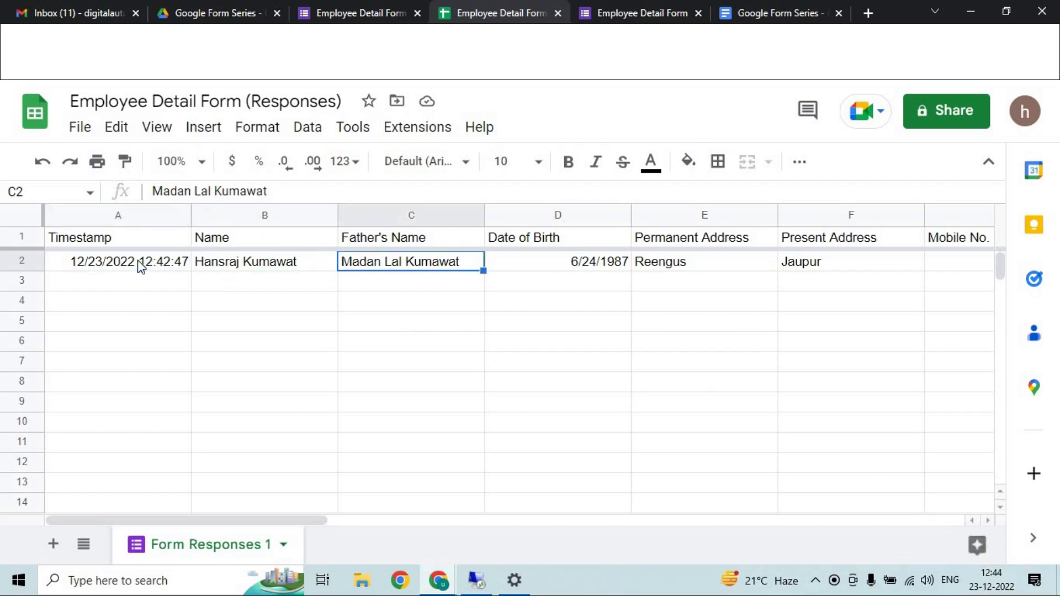
key("Right")
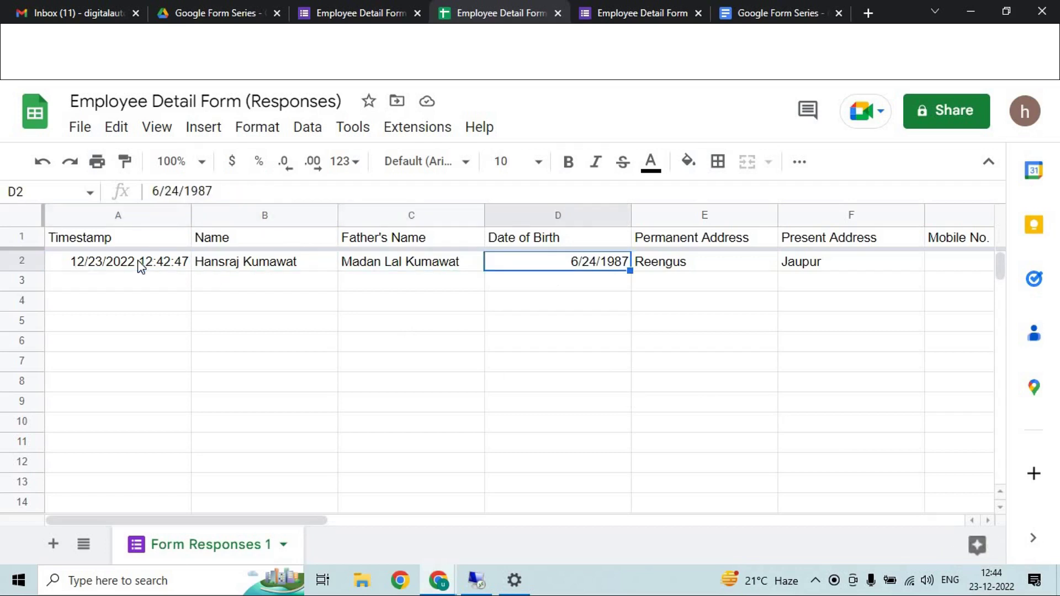
key("Right")
key("Right")
key("Right")
key("Right")
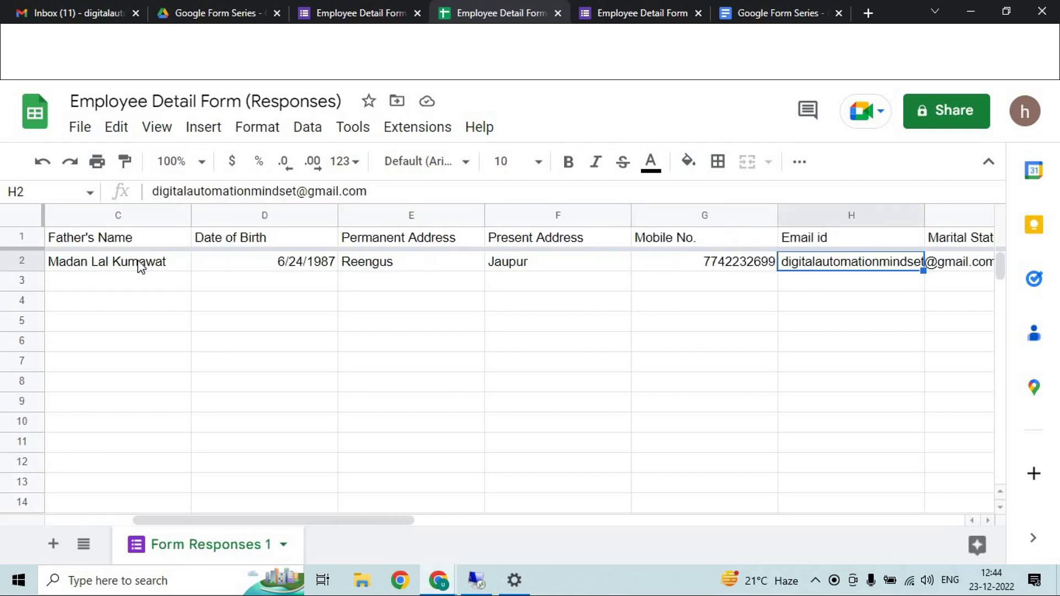
key("Right")
key("Right")
key("Right")
key("Right")
key("Right")
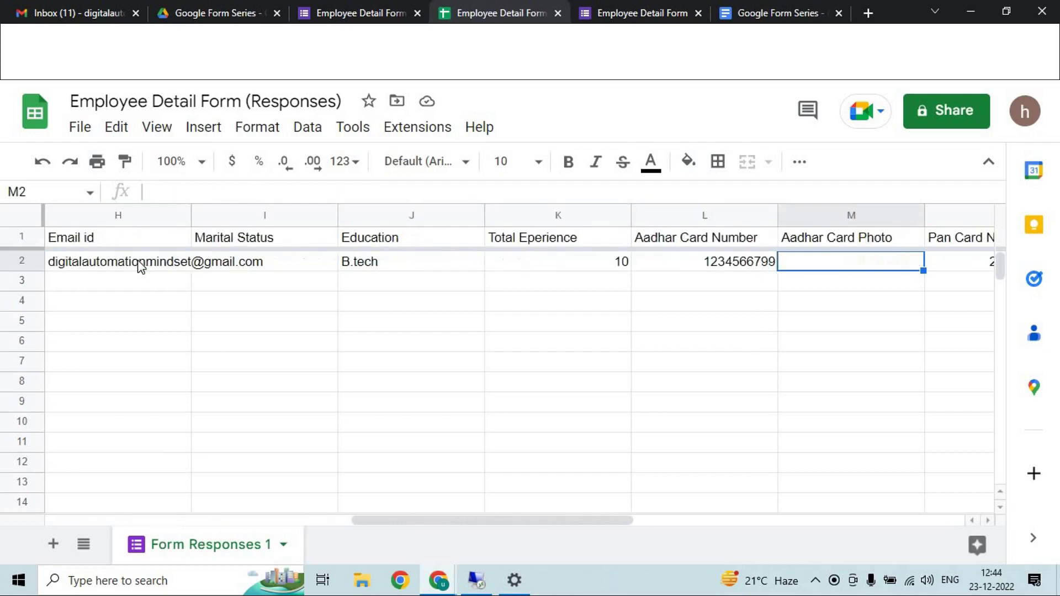
key("Right")
key("Right")
key("Right")
Navigate to the Photo (Selfie) column and onto the uploaded selfie's file link
key("Left")
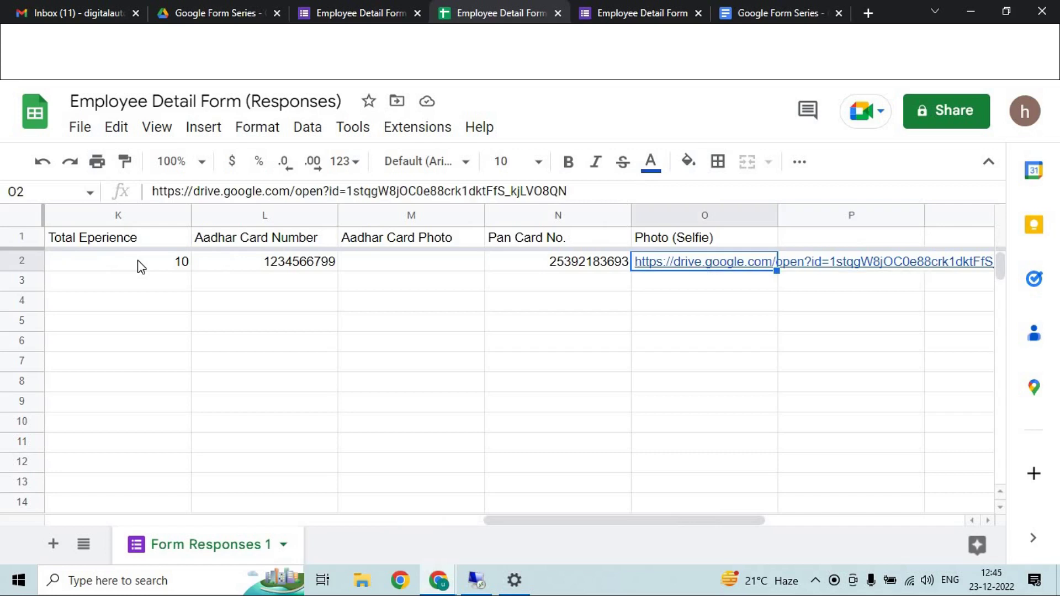
key("Left")
key("Left")
key("Down")
key("Left")
key("Left")
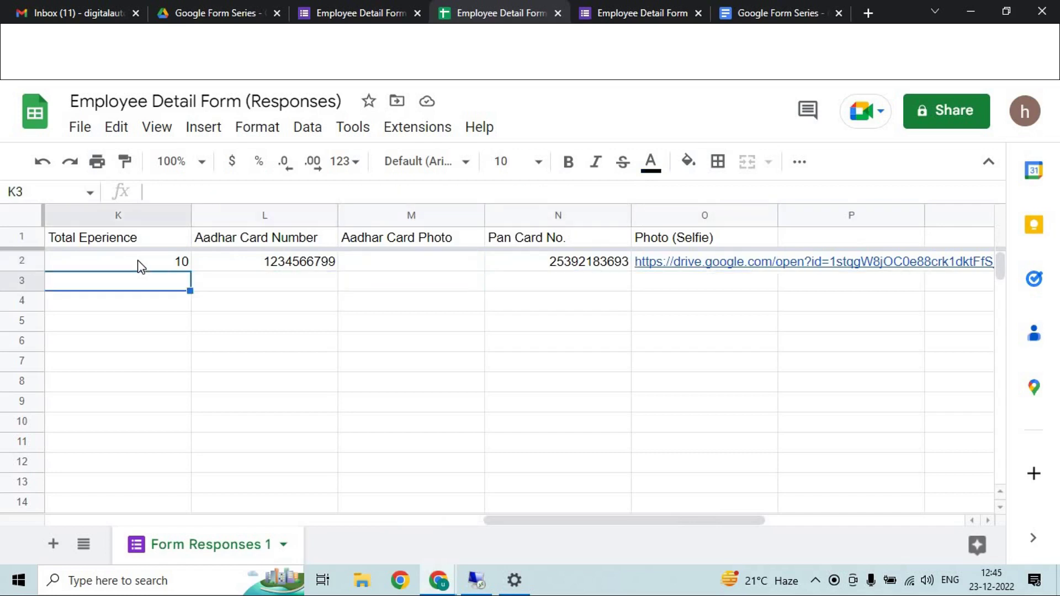
key("Left")
key("Left")
key("Left")
key("Left")
key("Down")
key("Down")
key("Down")
key("Down")
key("Down")
key("Down")
key("Down")
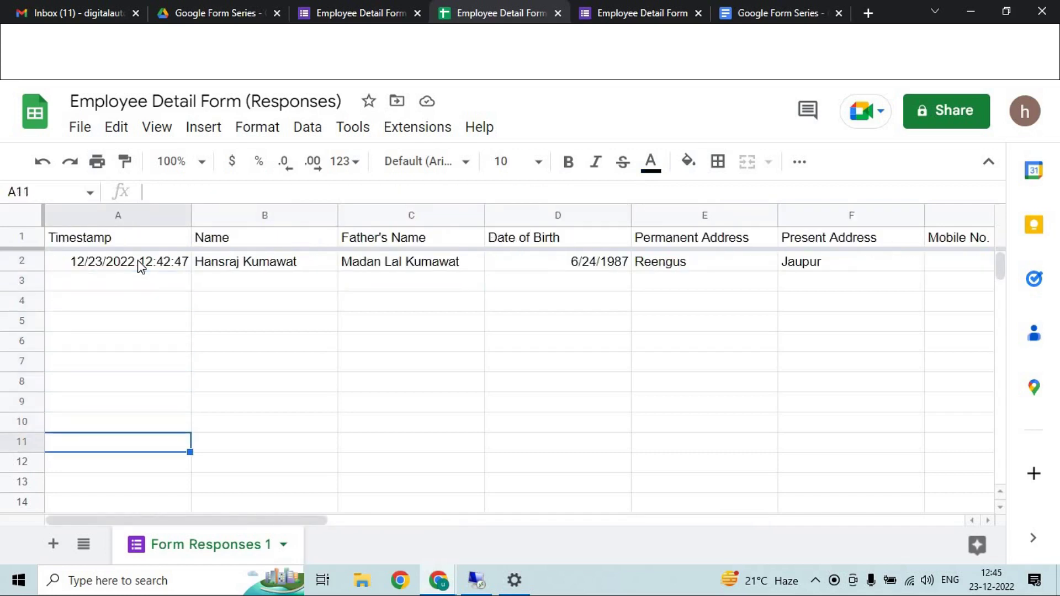
key("Down")
key("Down")
key("ctrl+Up")
key("Up")
key("ctrl+Right")
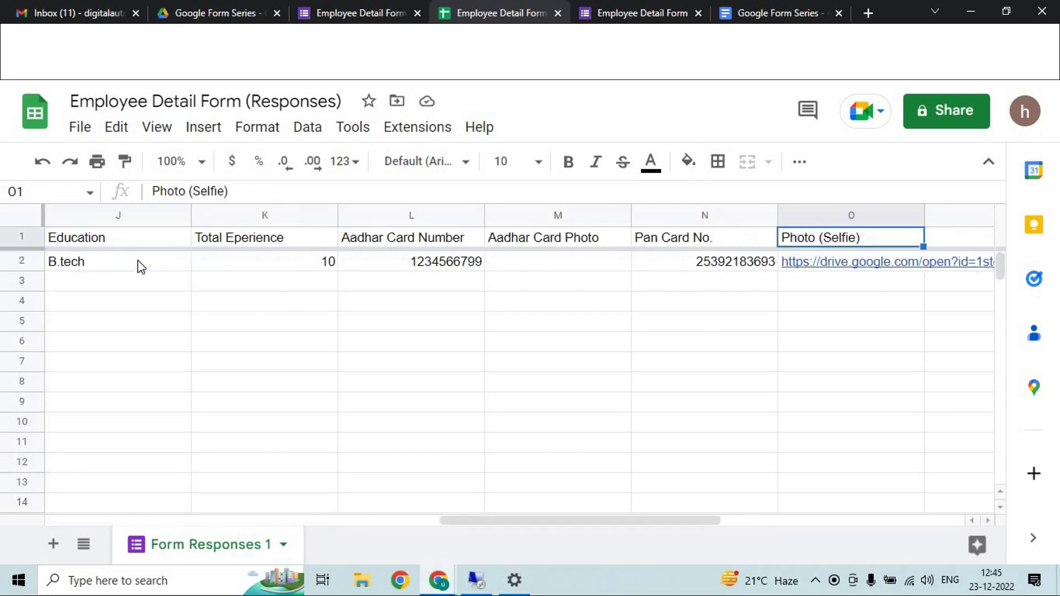
key("Down")
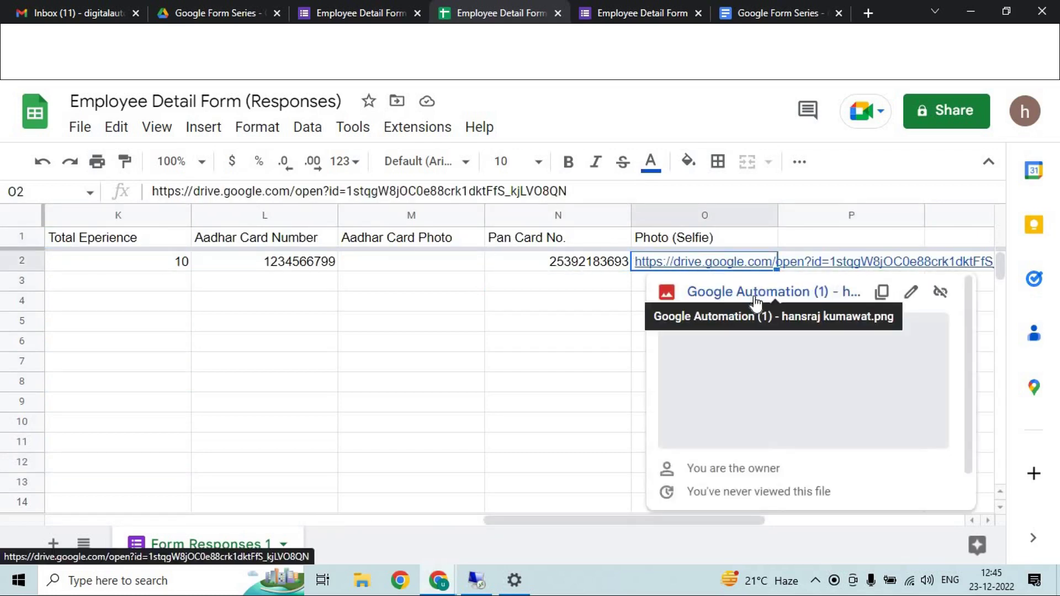
left_click(757, 292)
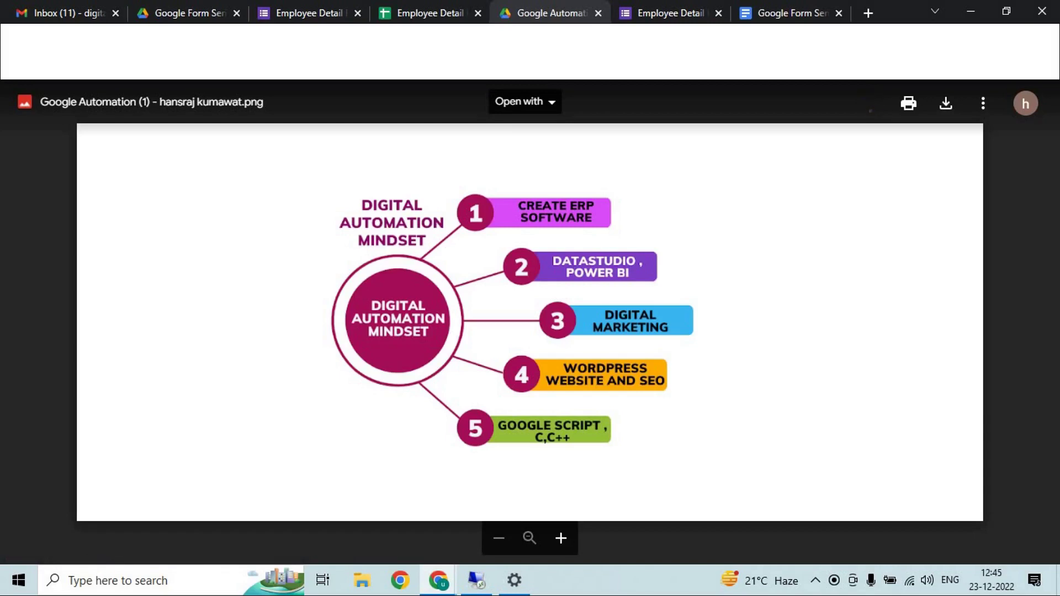
left_click(597, 13)
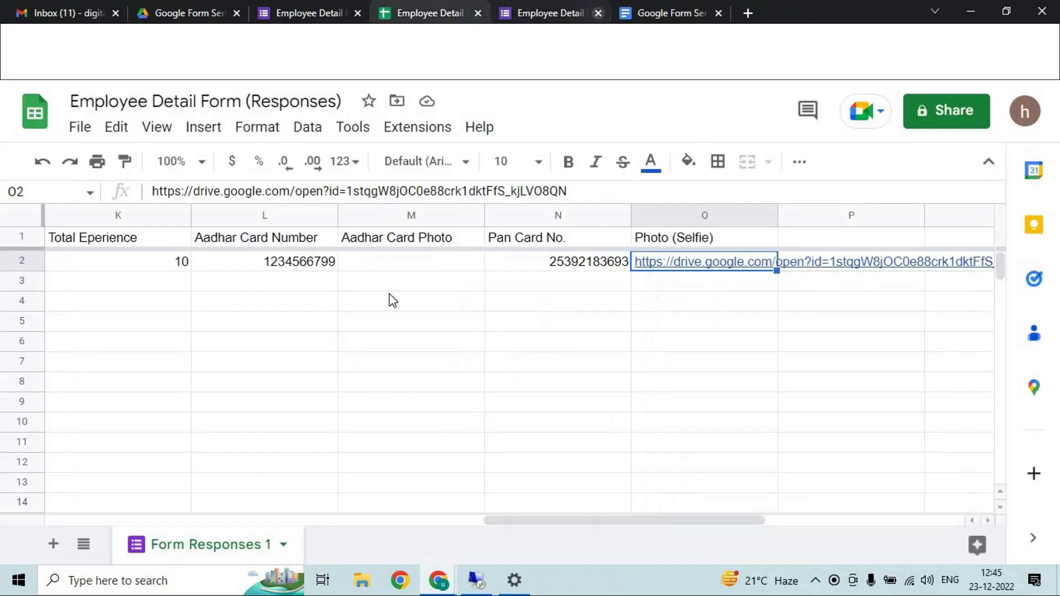
key("ctrl+Home")
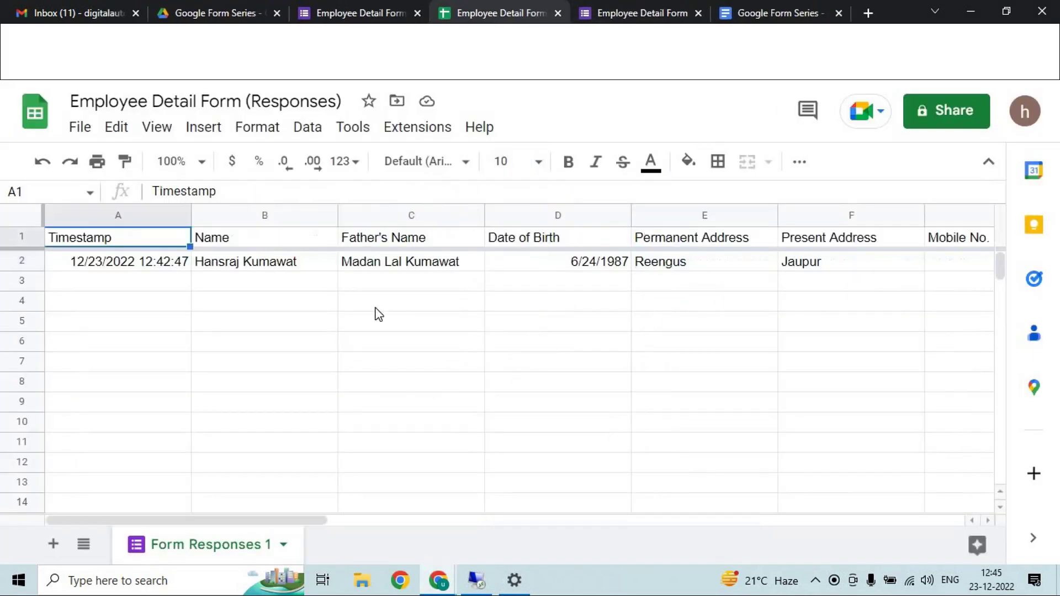
key("Down")
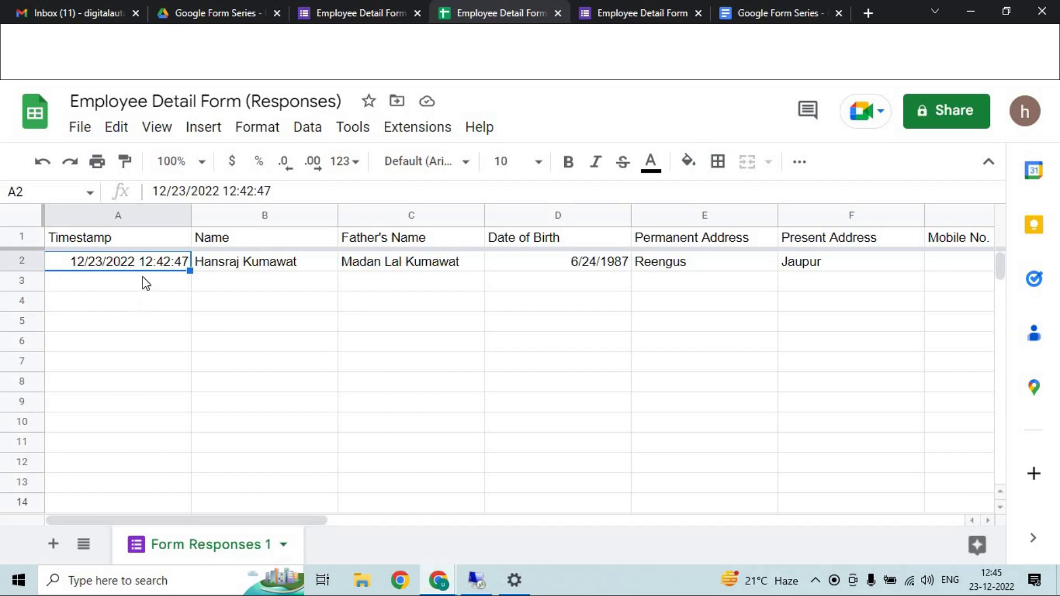
Change the spreadsheet locale from United States to United Kingdom in File > Settings and reload
left_click(80, 128)
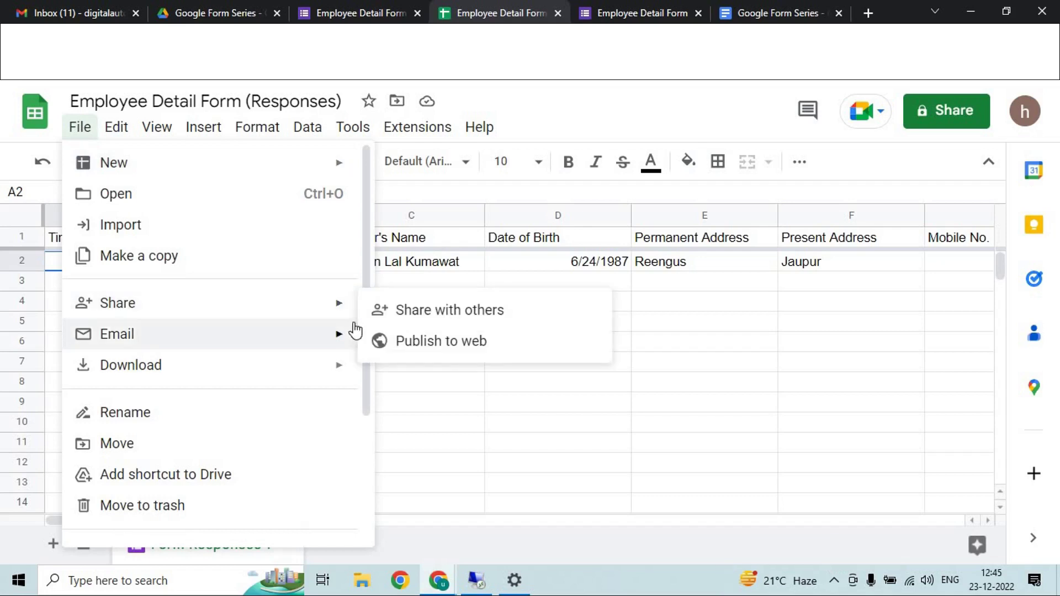
left_click_drag(369, 339, 370, 438)
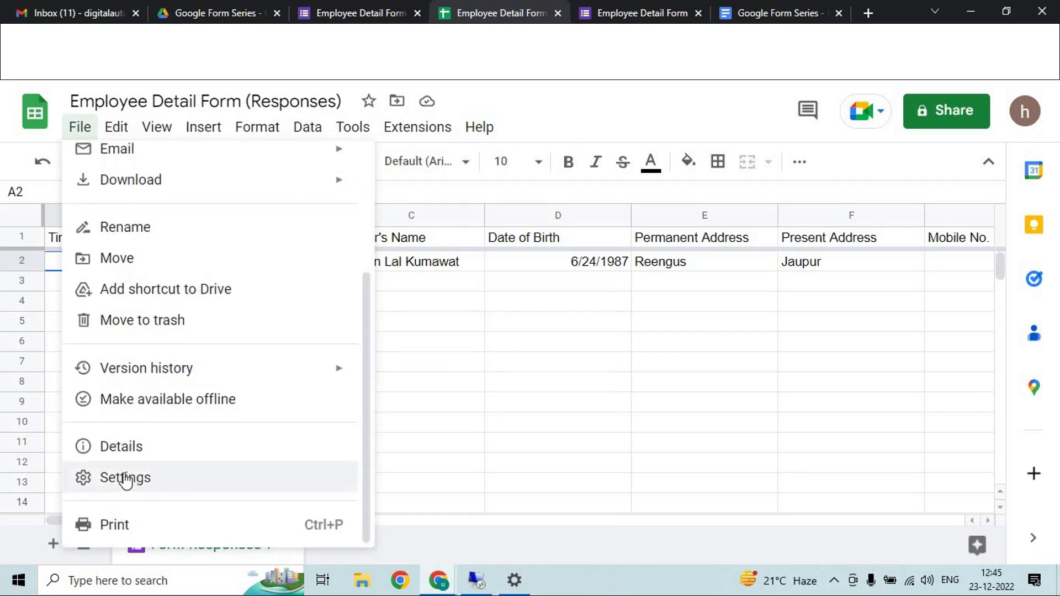
left_click(124, 475)
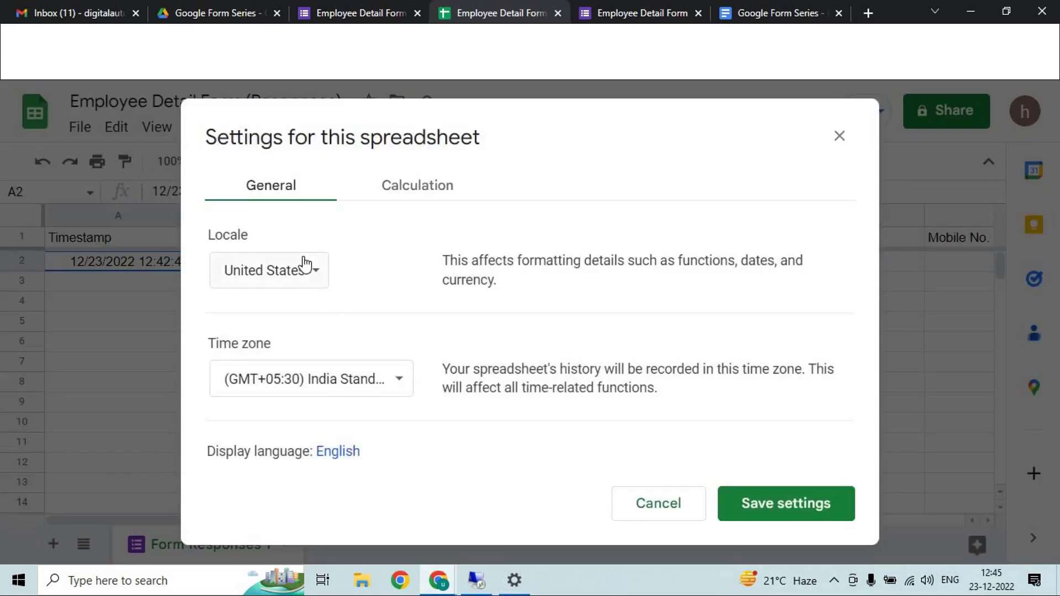
left_click(286, 277)
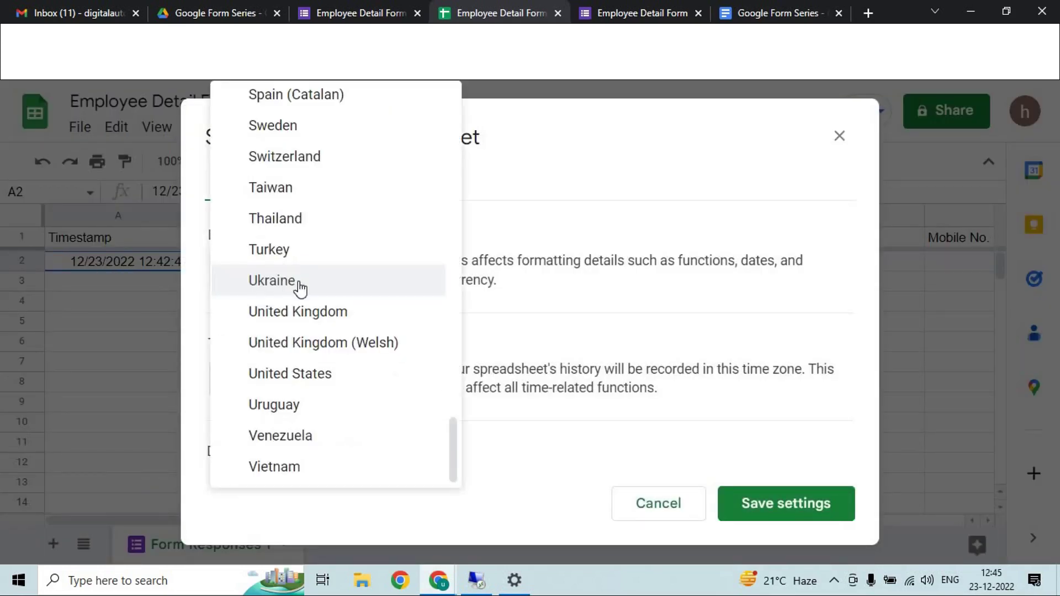
left_click(302, 311)
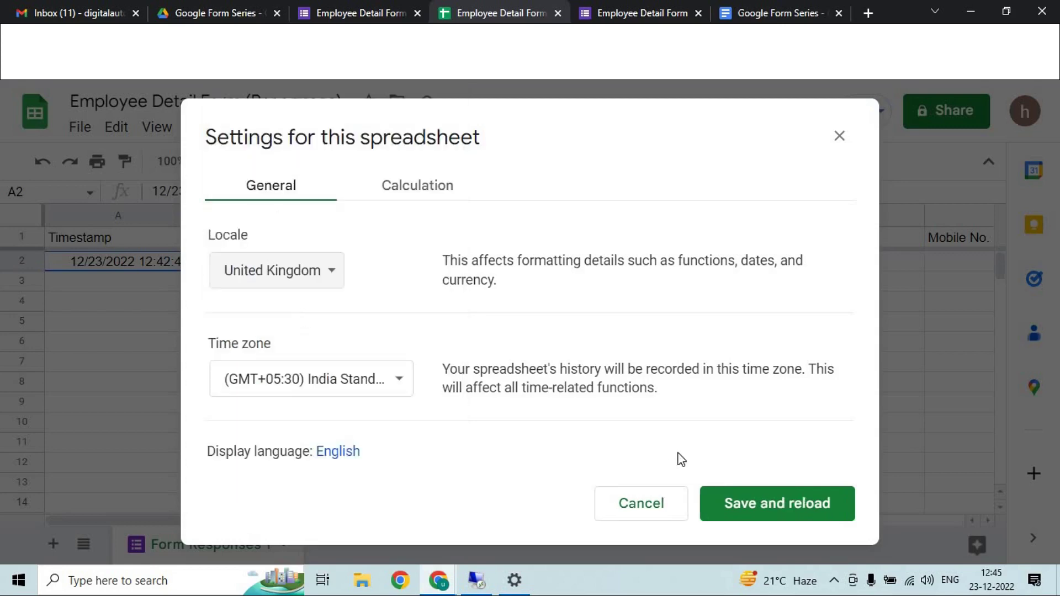
left_click(761, 503)
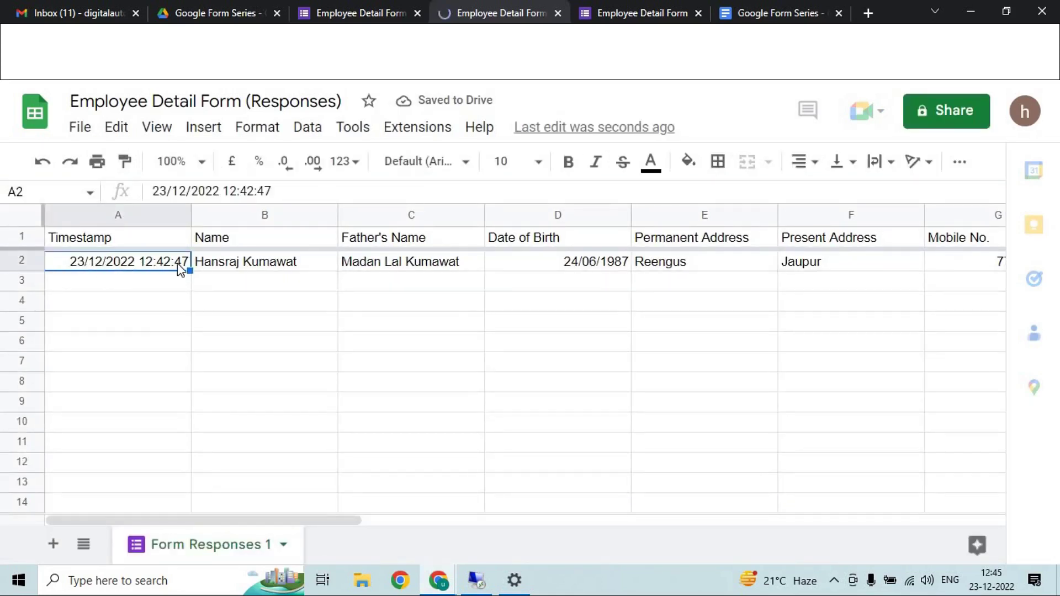
left_click(121, 208)
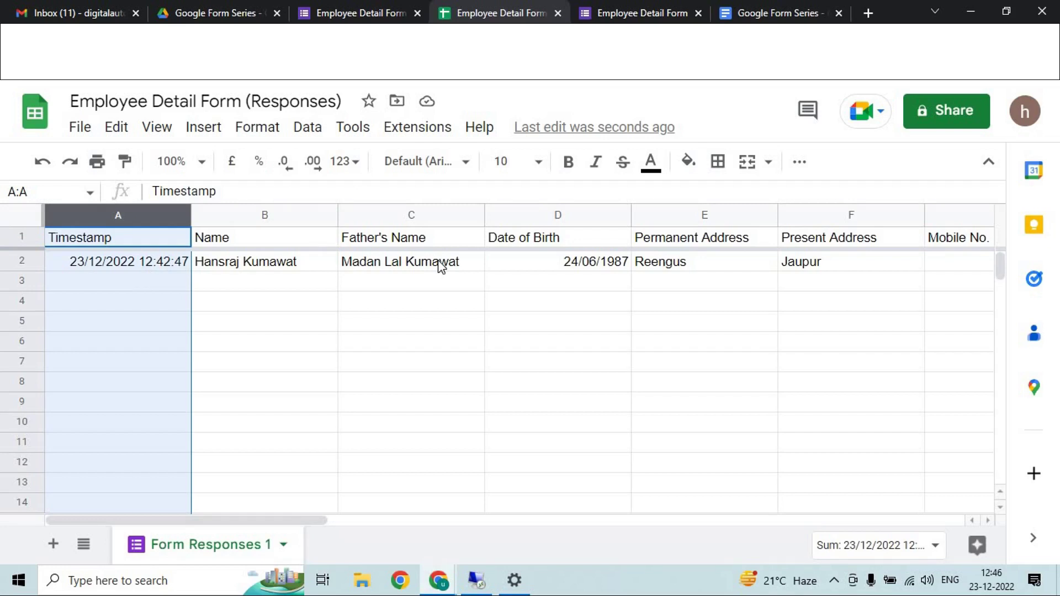
key("Down")
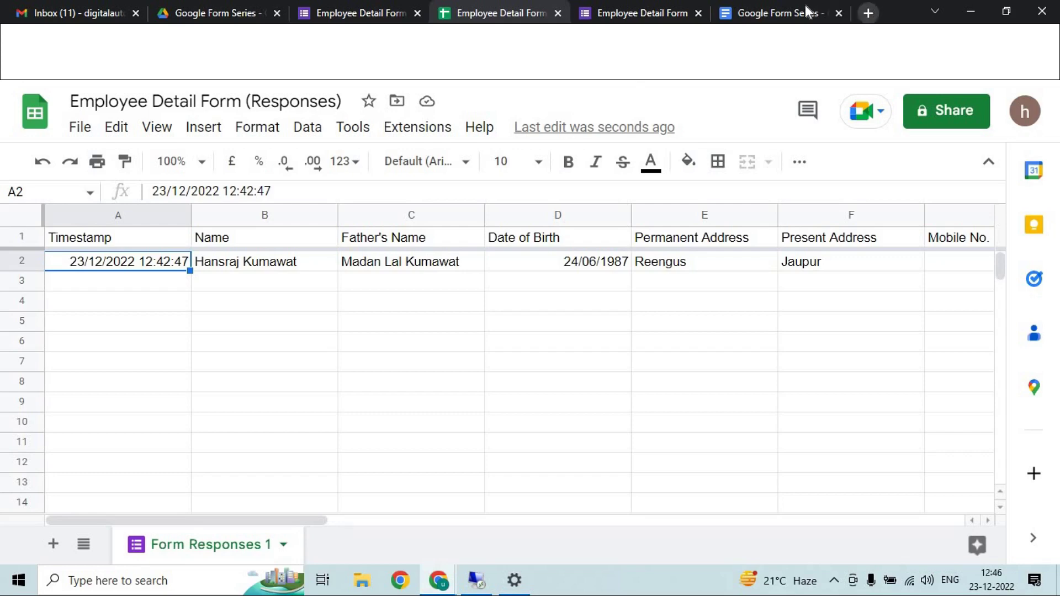
Return to the Google Form Series document and select the 'Section Based Google Form' item
left_click(786, 17)
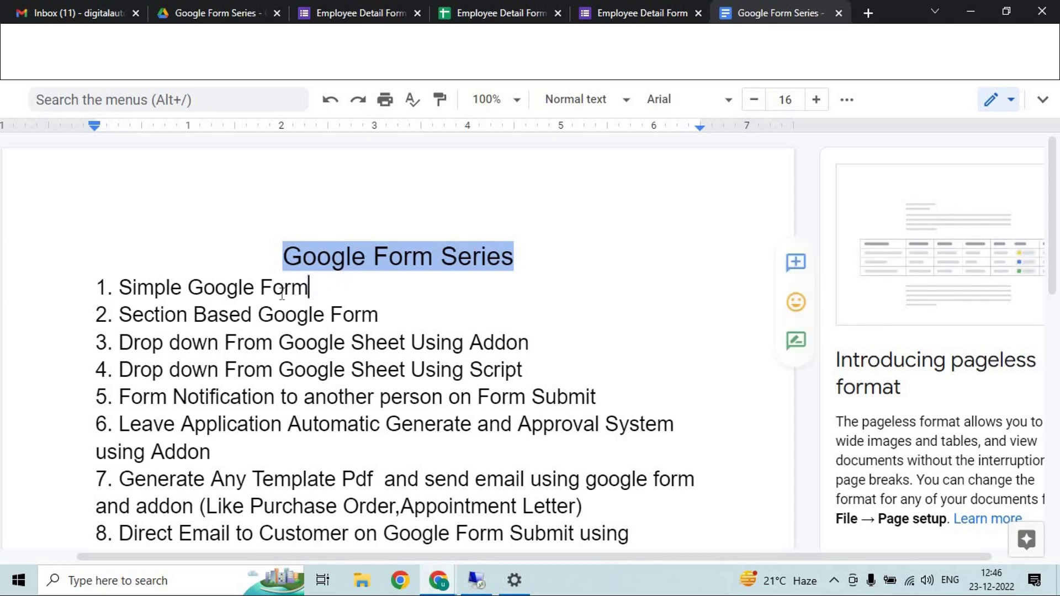
left_click_drag(310, 287, 118, 292)
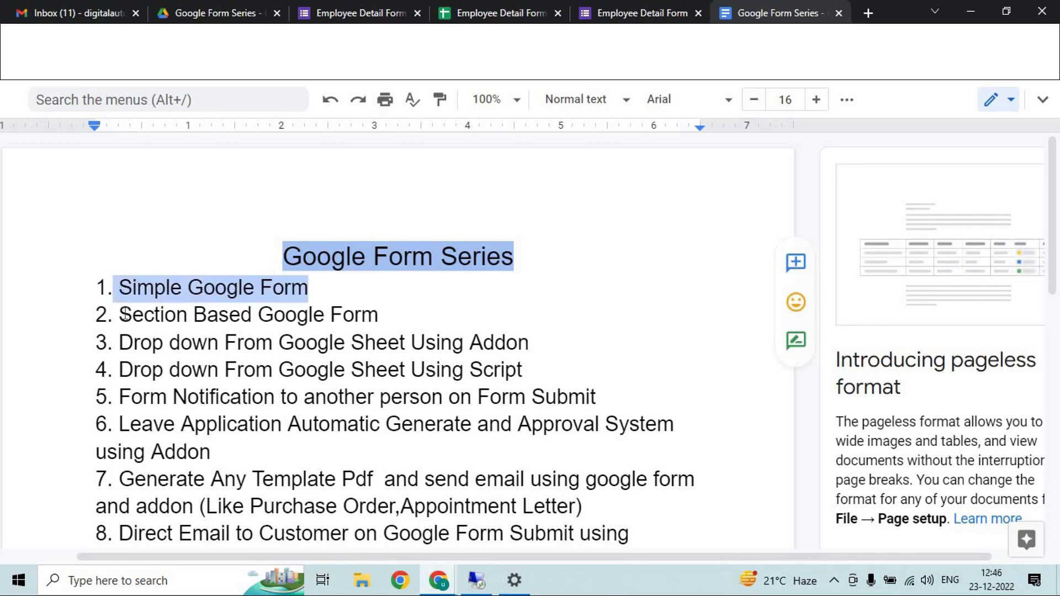
left_click_drag(119, 315, 257, 315)
left_click_drag(334, 307, 378, 314)
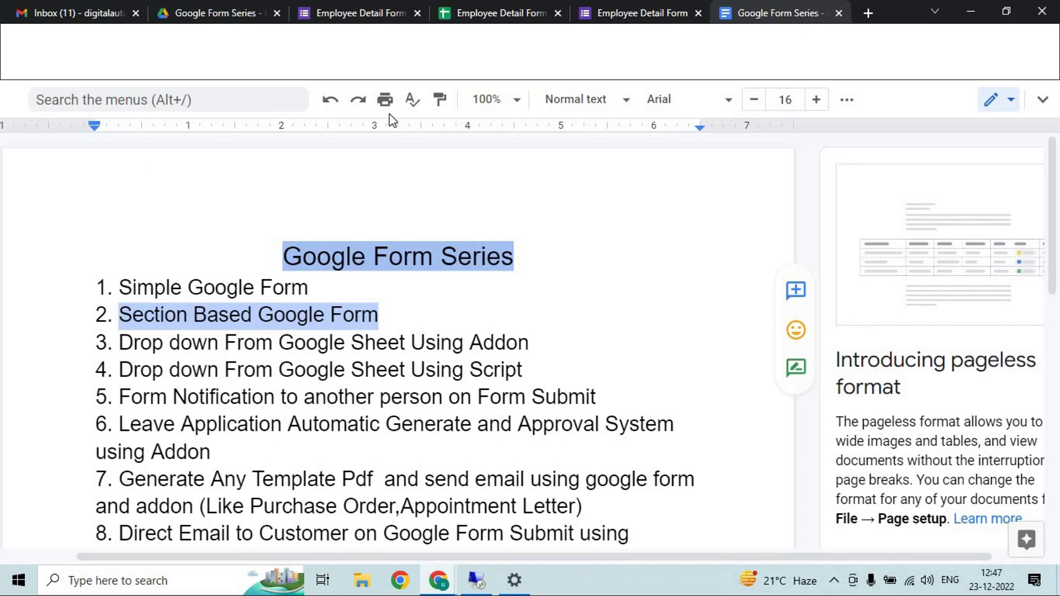
Switch the Employee Detail Form editor to its Questions tab, then go back to the document
left_click(643, 15)
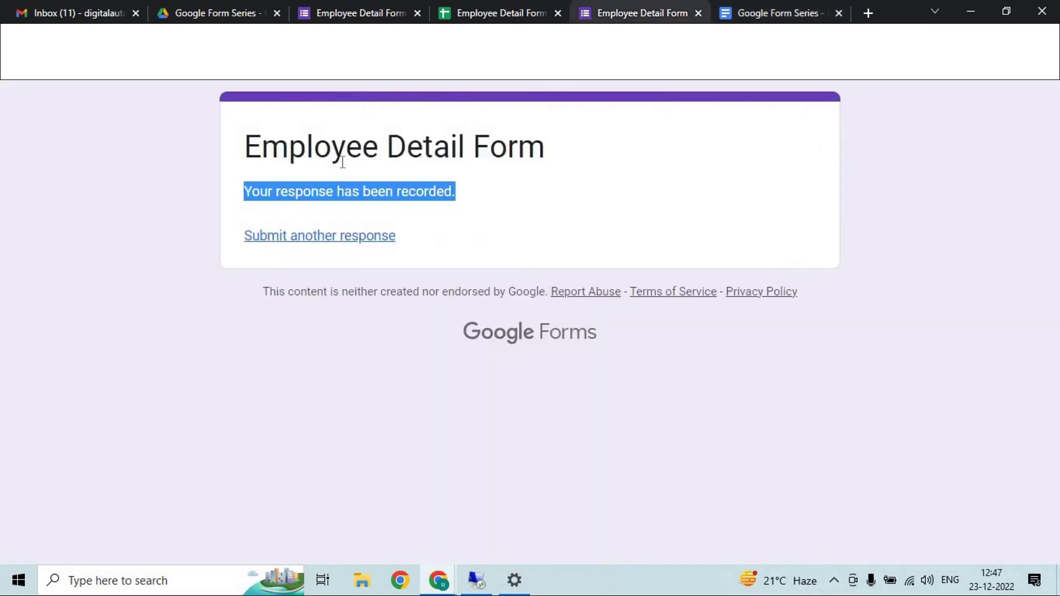
left_click(359, 14)
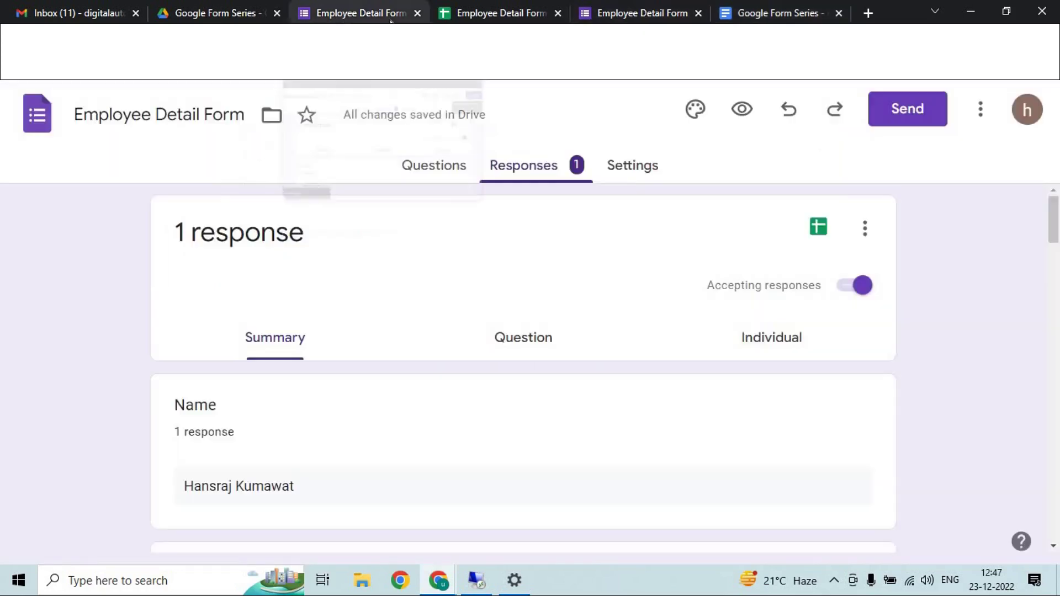
left_click(435, 180)
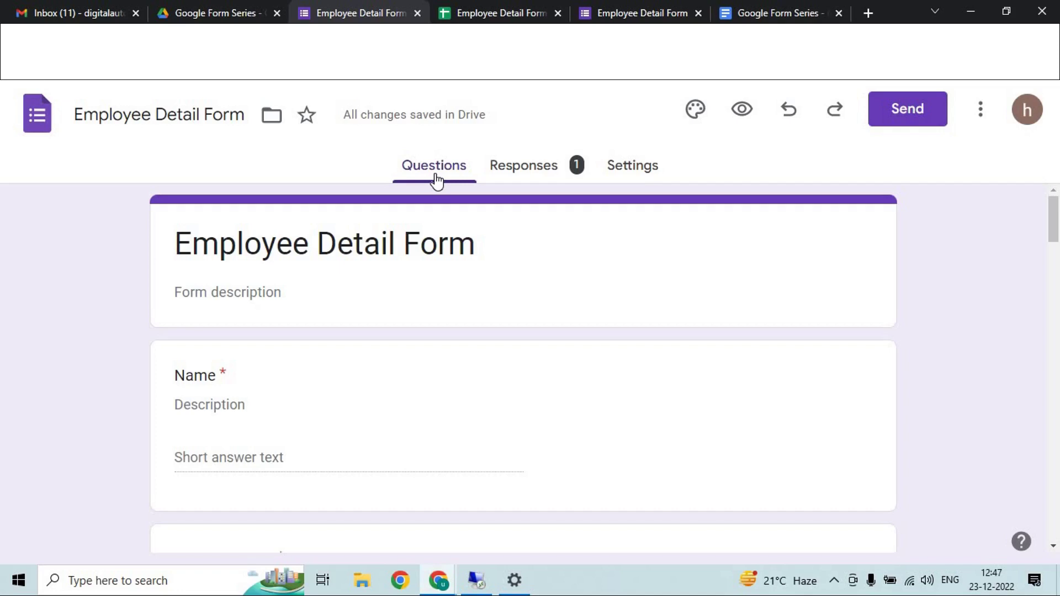
left_click(638, 6)
left_click(780, 14)
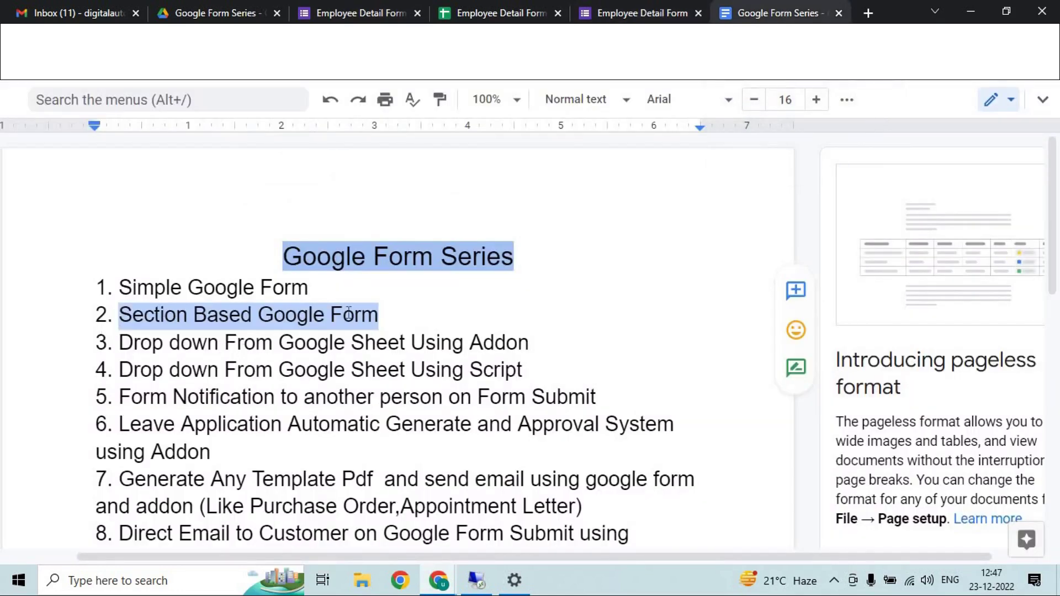
Apply bold with Ctrl+B to list item 2, 'Section Based Google Form'
key("ctrl+b")
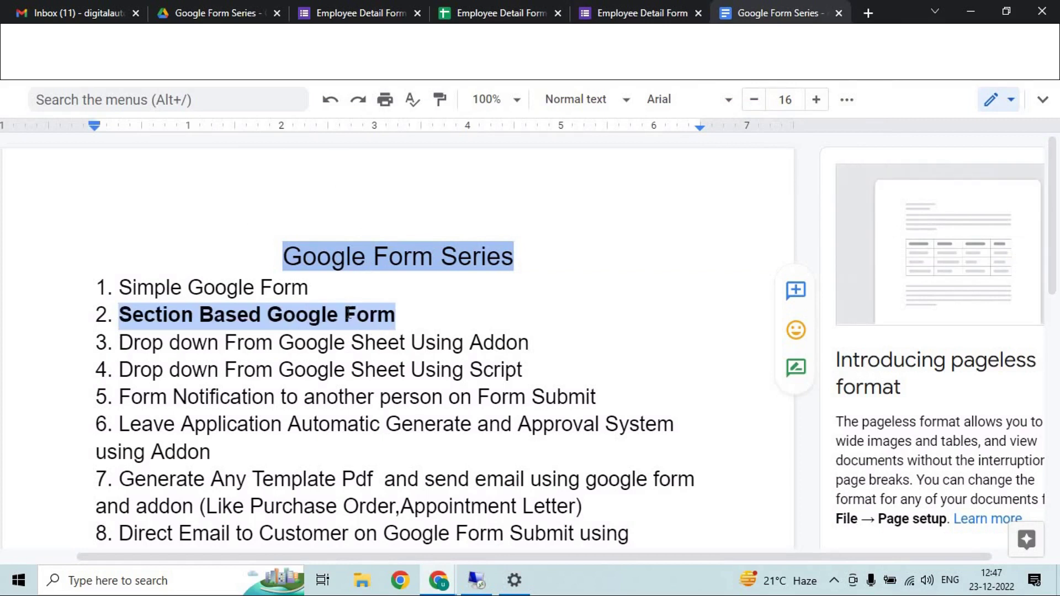